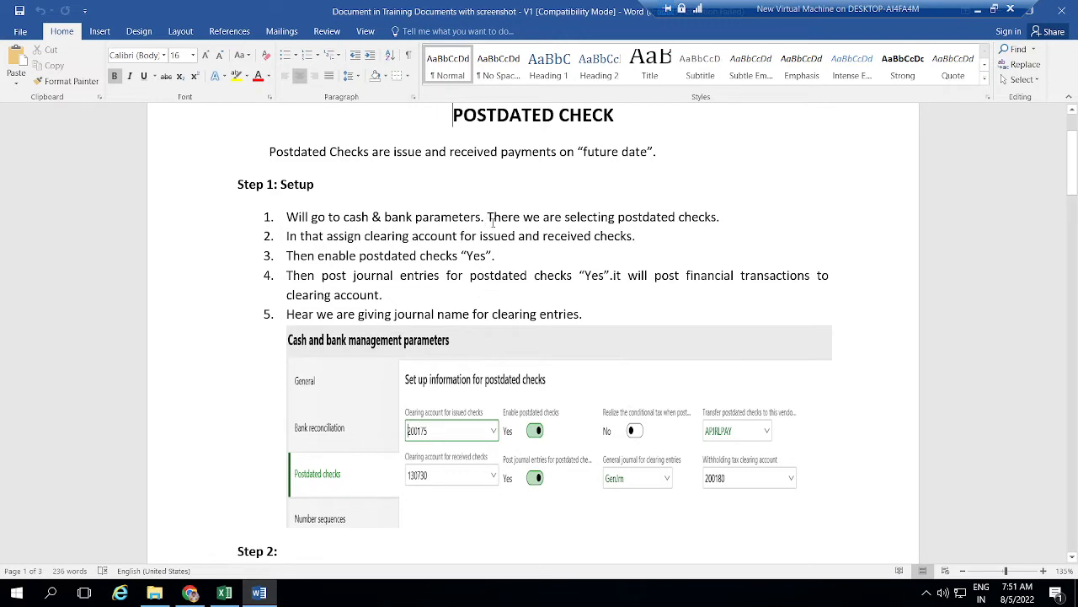
Step: Switch from the Word document to Finance and Operations and open the postdated checks settings in the Cash and bank management parameters
{"action": "left_click", "coordinate": [306, 217]}
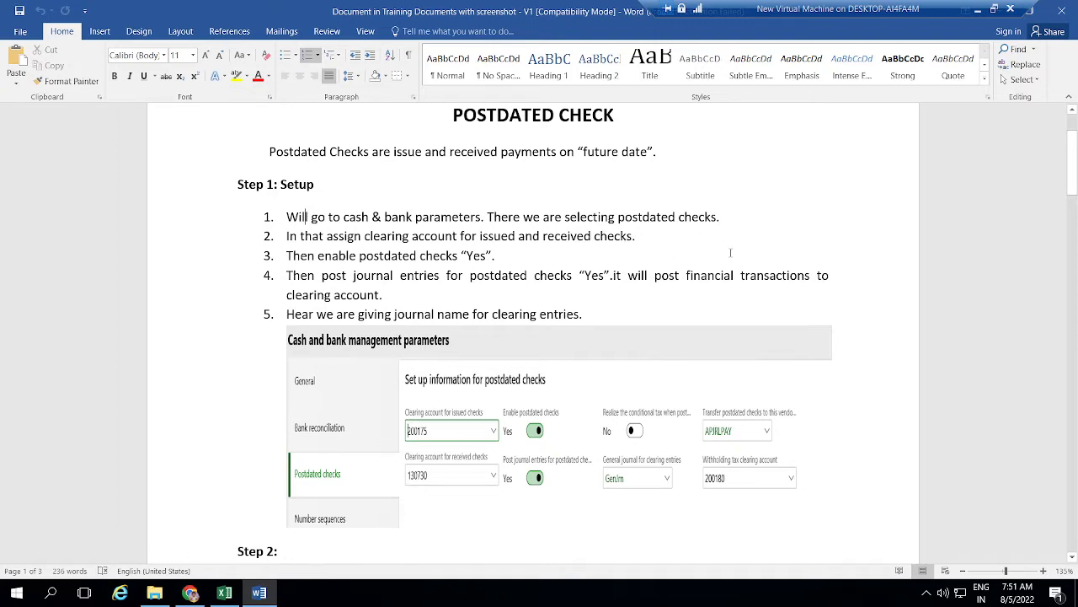
{"action": "left_click", "coordinate": [190, 592]}
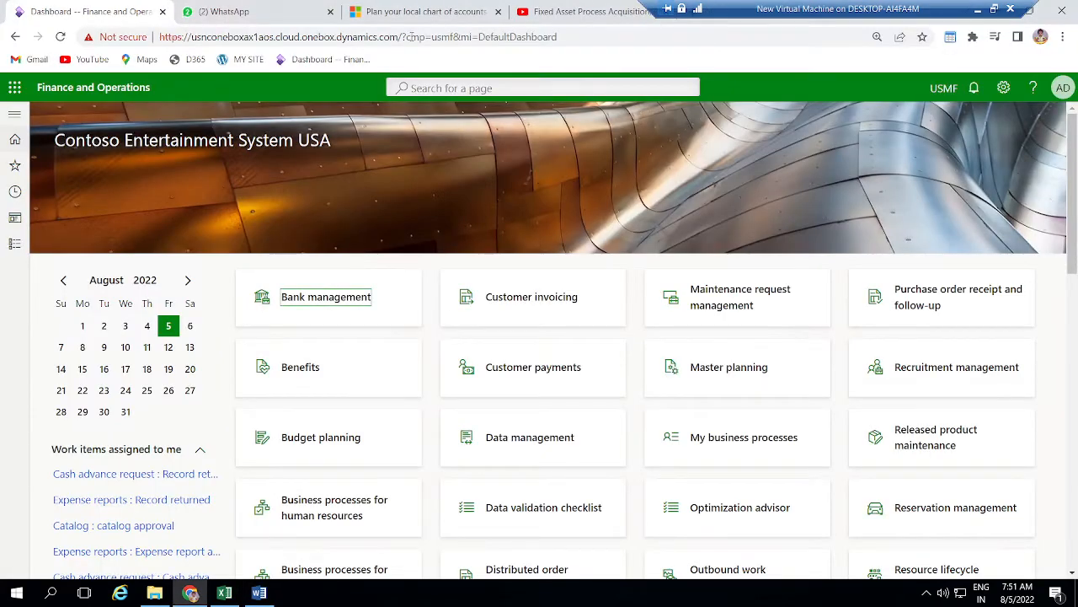
{"action": "left_click", "coordinate": [15, 245]}
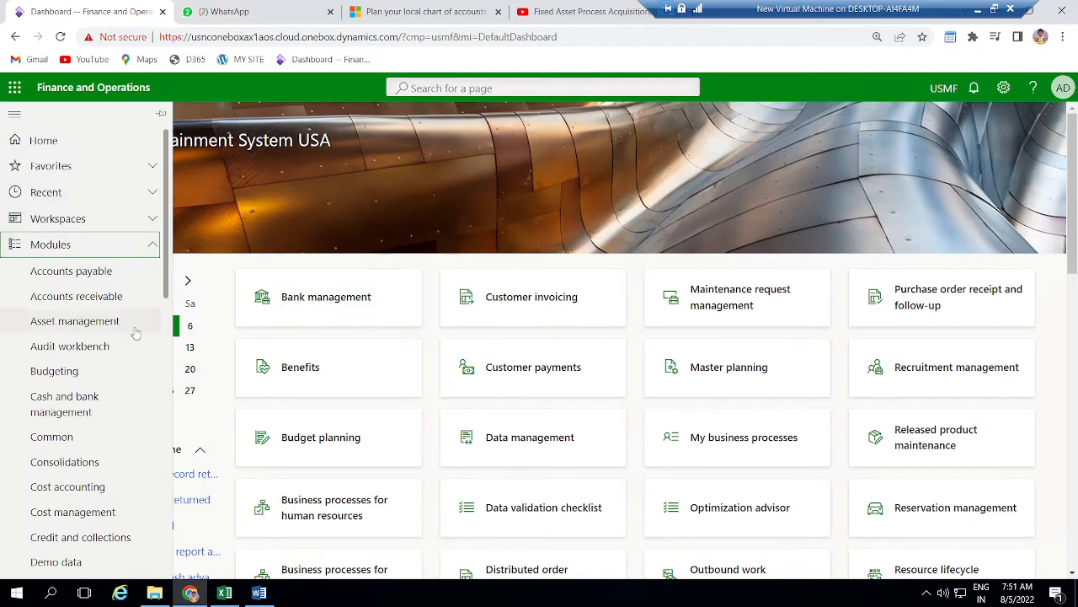
{"action": "left_click", "coordinate": [95, 276]}
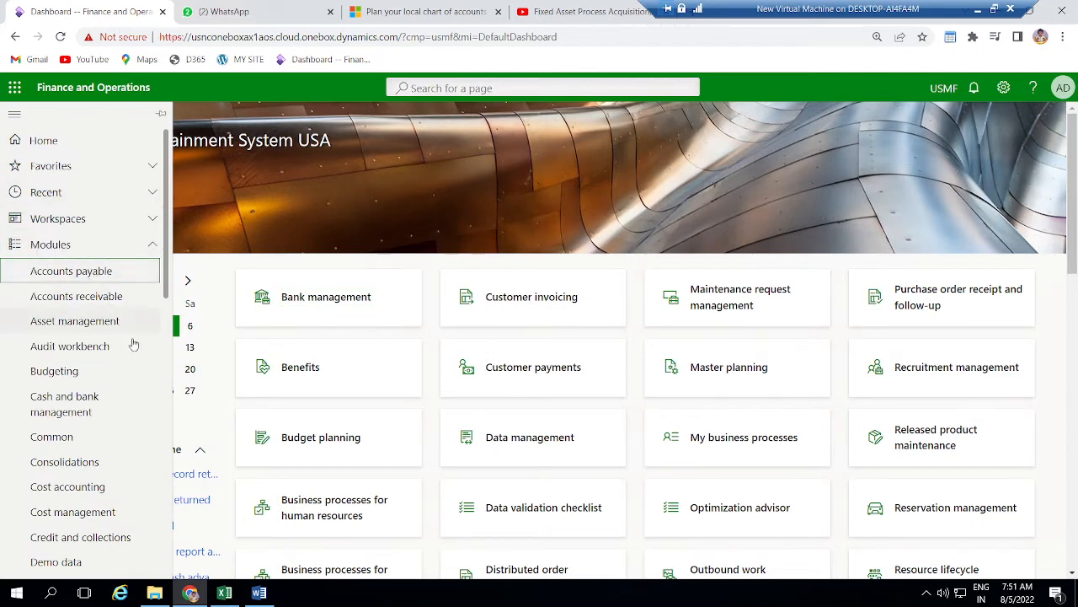
{"action": "left_click", "coordinate": [92, 411]}
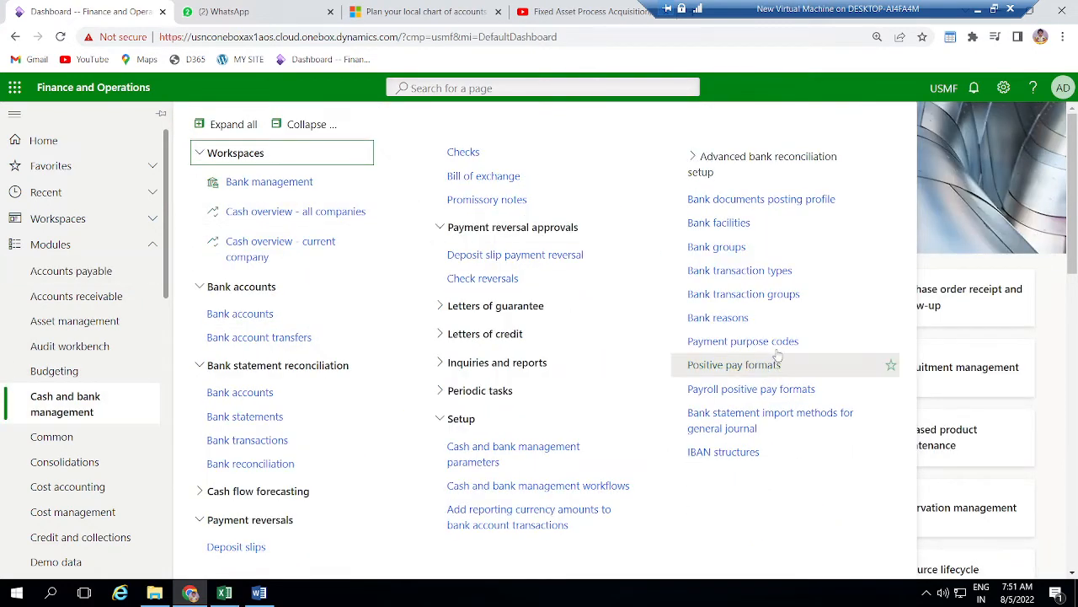
{"action": "left_click", "coordinate": [523, 453]}
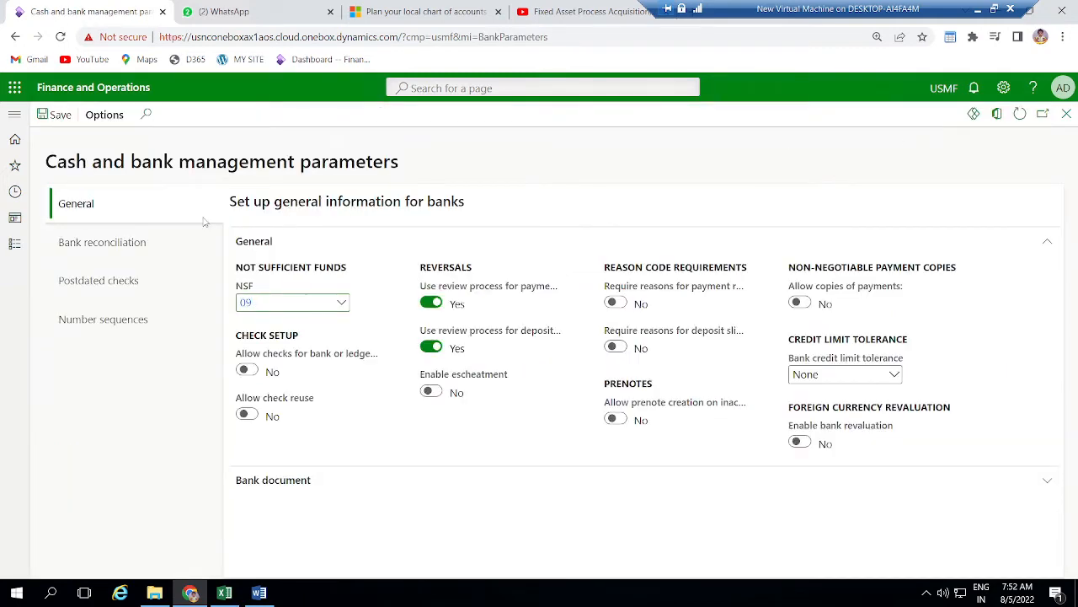
{"action": "left_click", "coordinate": [154, 293]}
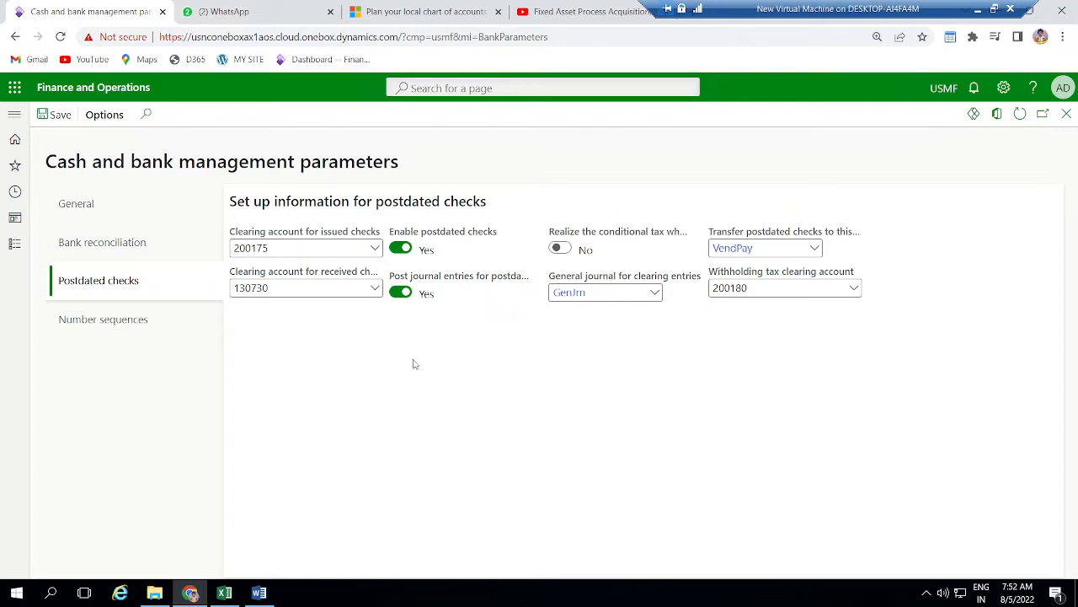
Step: Compare the clearing accounts for issued and received checks with the Step 1 setup instructions in the Word document
{"action": "key", "text": "alt+Tab"}
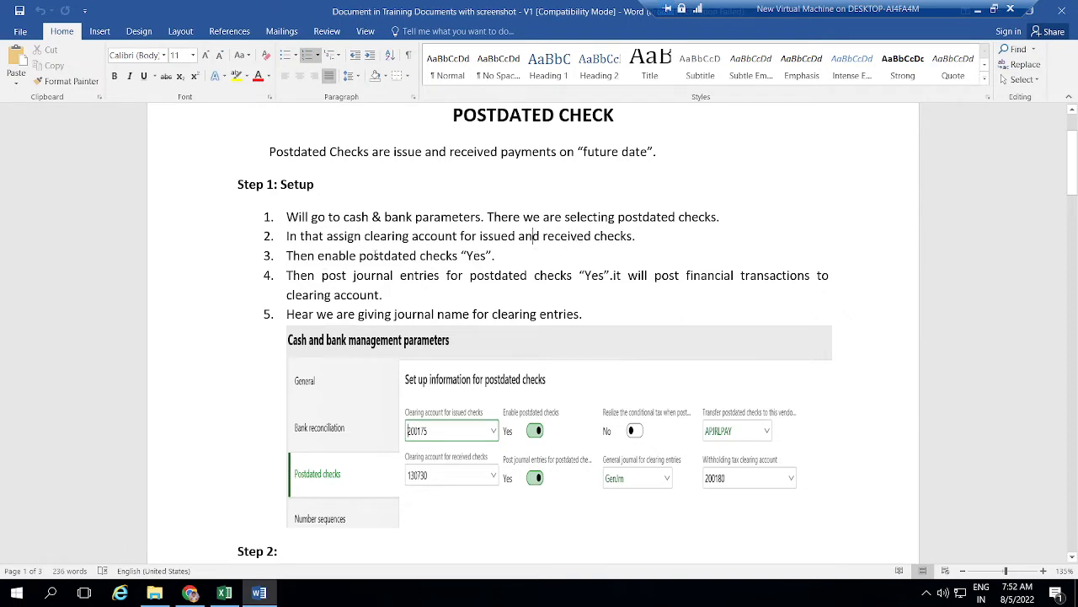
{"action": "key", "text": "alt+Tab"}
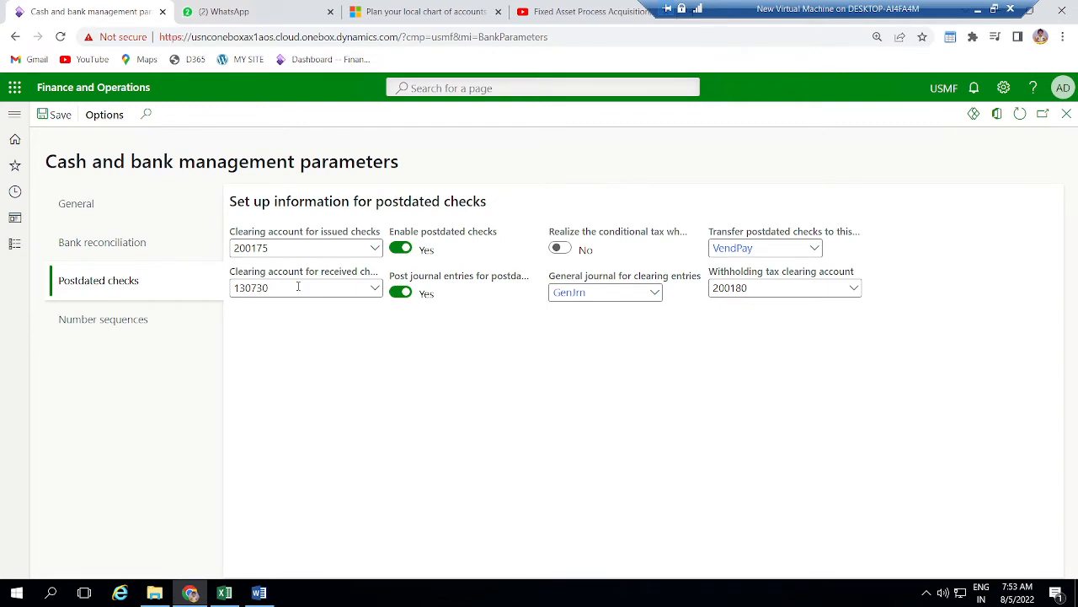
{"action": "mouse_move", "coordinate": [258, 287]}
{"action": "mouse_move", "coordinate": [345, 289]}
Step: Review the Word setup instructions again, and examine the journal entry posting and vendor journal transfer options for postdated checks in Finance and Operations
{"action": "key", "text": "alt+Tab"}
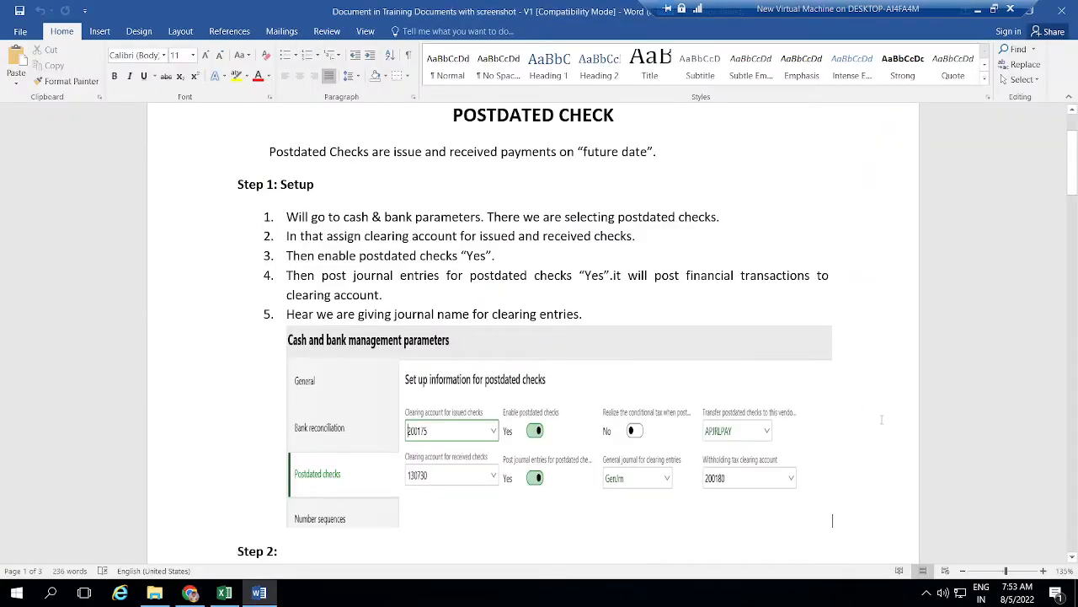
{"action": "scroll", "coordinate": [881, 419], "scroll_direction": "down", "scroll_amount": 10}
{"action": "scroll", "coordinate": [882, 419], "scroll_direction": "down", "scroll_amount": 5}
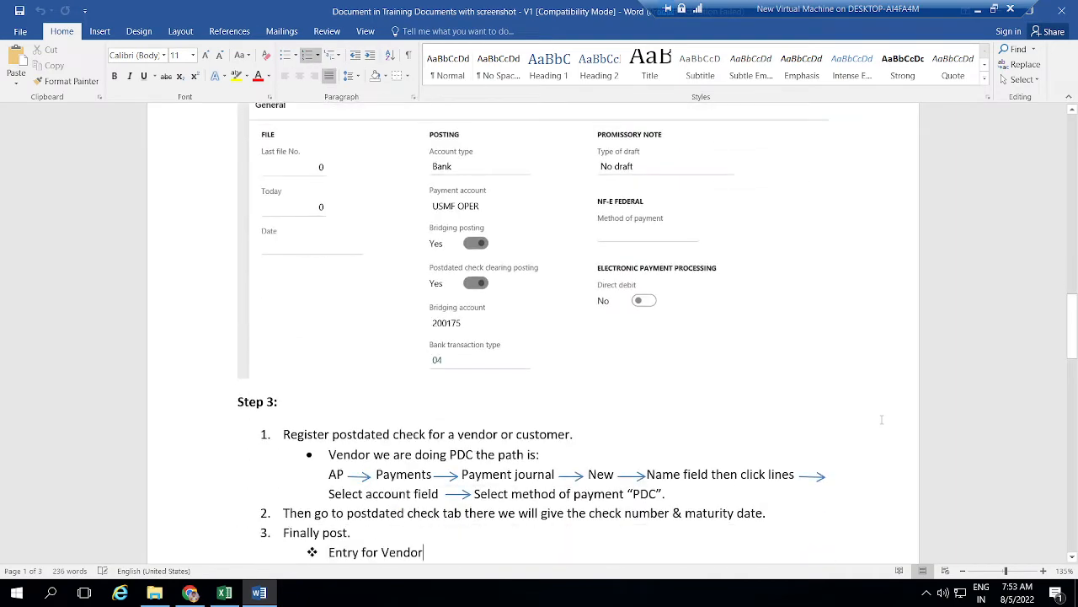
{"action": "scroll", "coordinate": [881, 418], "scroll_direction": "up", "scroll_amount": 5}
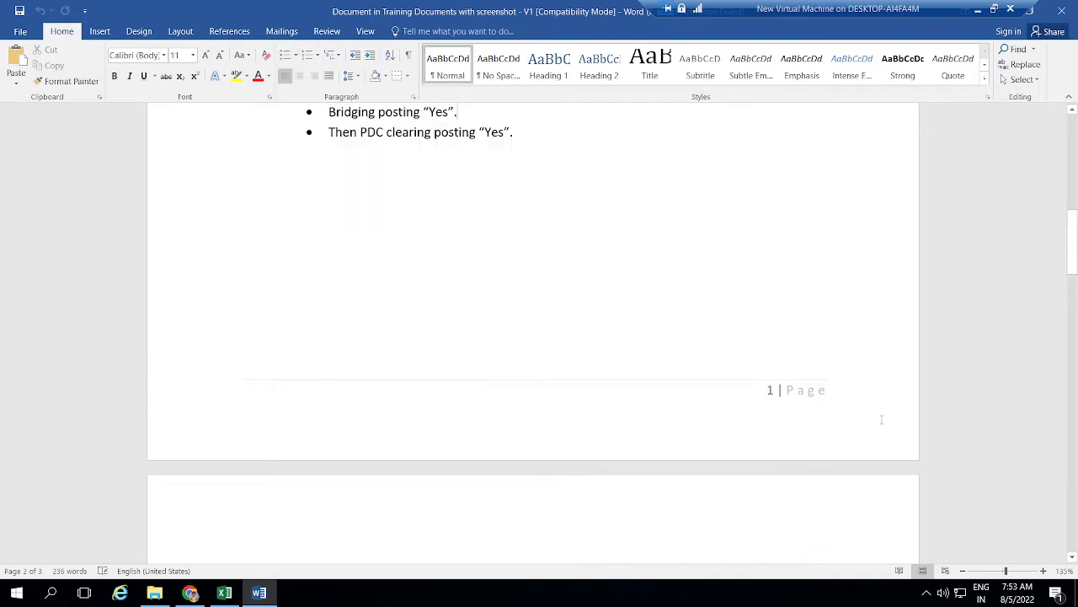
{"action": "scroll", "coordinate": [881, 418], "scroll_direction": "up", "scroll_amount": 1}
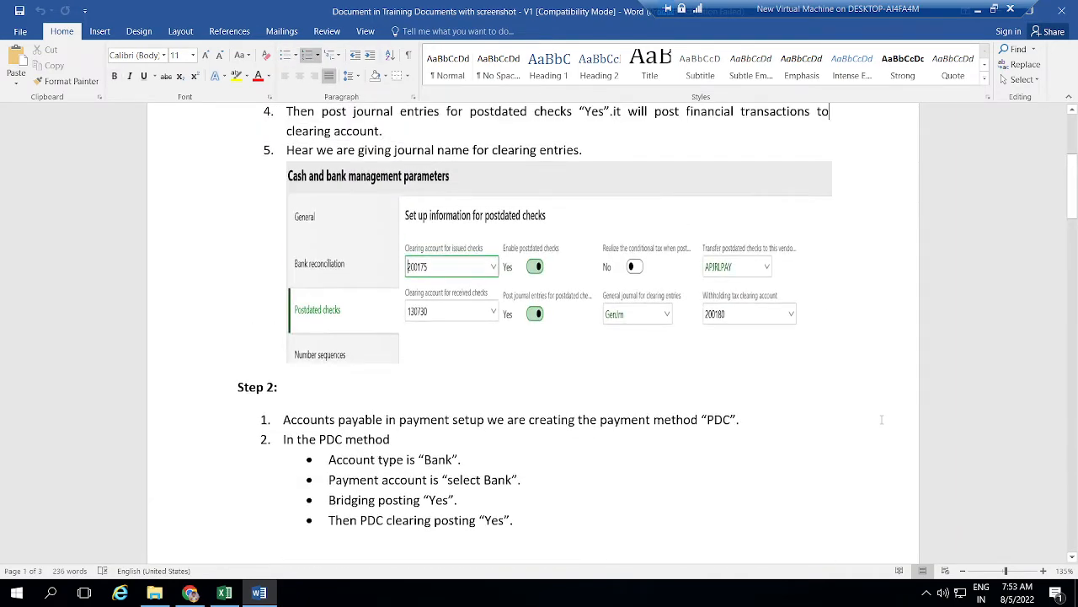
{"action": "scroll", "coordinate": [881, 419], "scroll_direction": "up", "scroll_amount": 5}
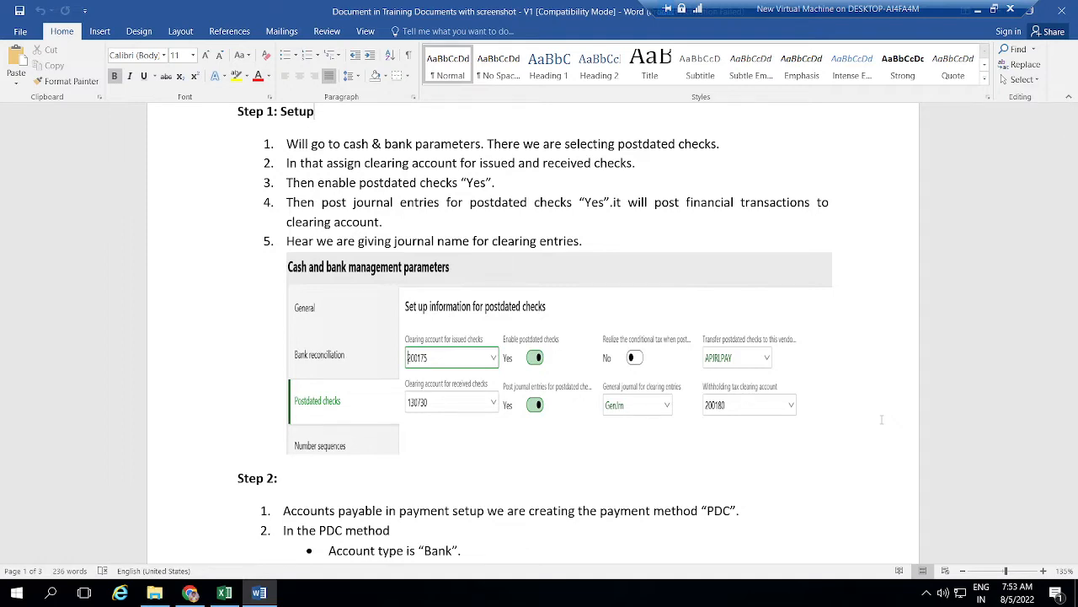
{"action": "key", "text": "alt+Tab"}
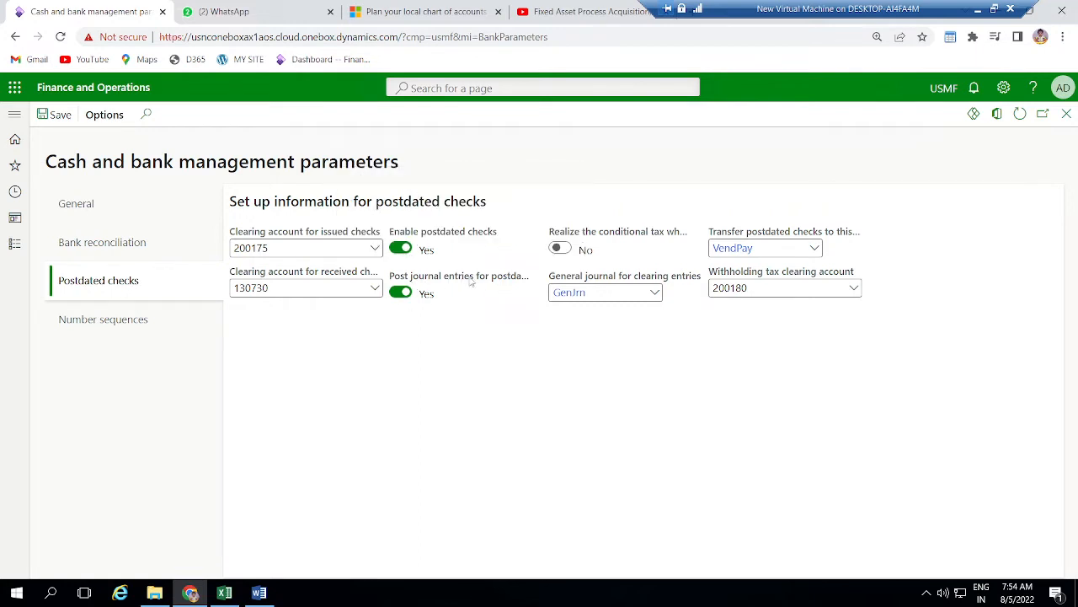
{"action": "mouse_move", "coordinate": [472, 285]}
{"action": "mouse_move", "coordinate": [747, 242]}
Step: Switch to the Word document and read the Step 2 instructions for creating the PDC payment method
{"action": "left_click", "coordinate": [259, 592]}
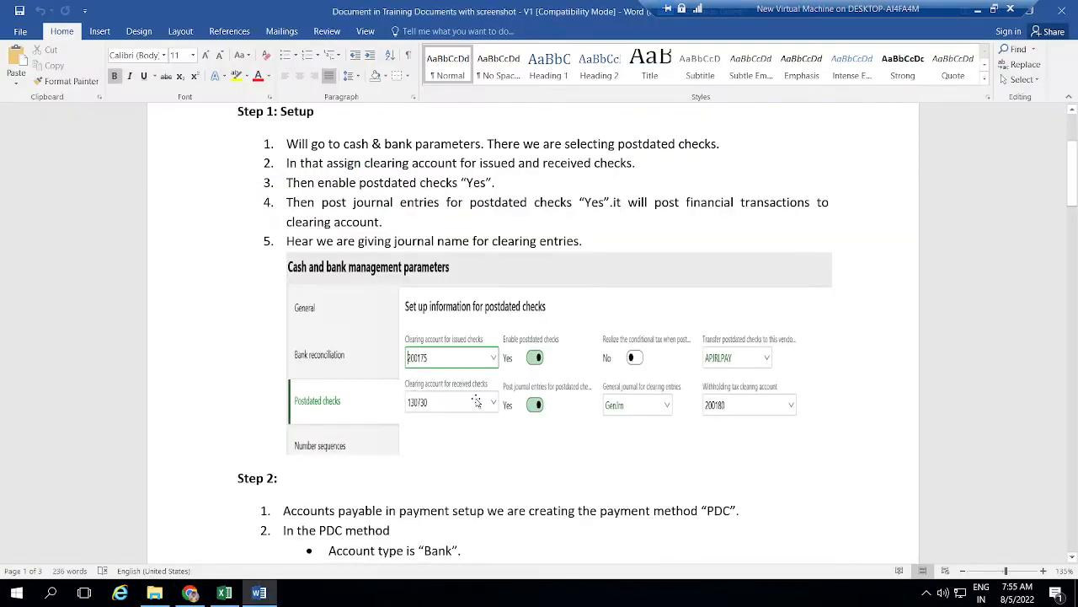
{"action": "left_click", "coordinate": [880, 409]}
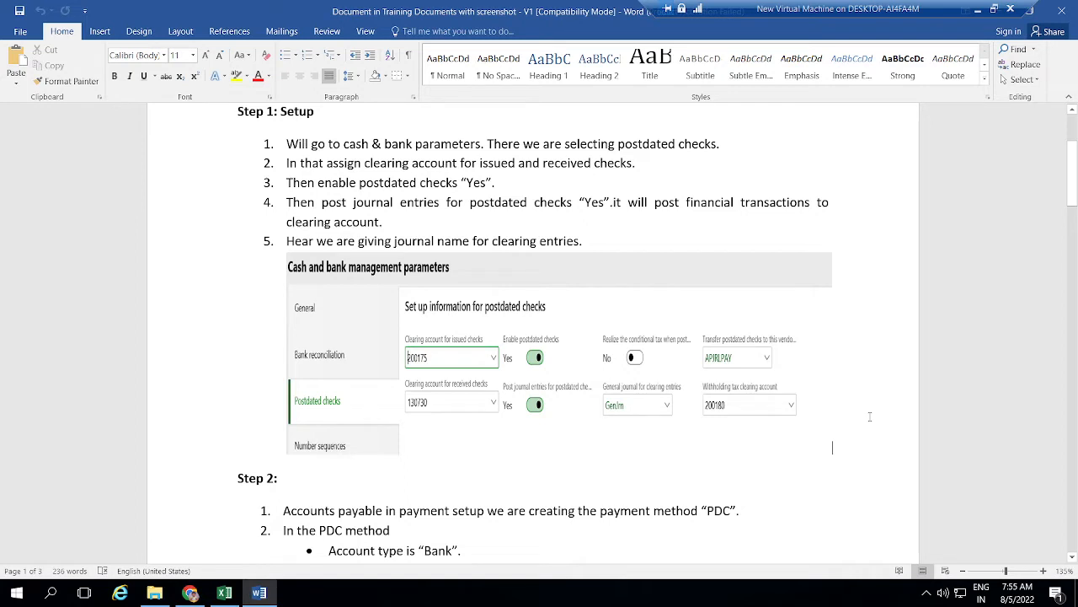
{"action": "key", "text": "Down"}
{"action": "key", "text": "Down"}
{"action": "key", "text": "Down"}
{"action": "key", "text": "Down"}
{"action": "key", "text": "Down"}
{"action": "key", "text": "Down"}
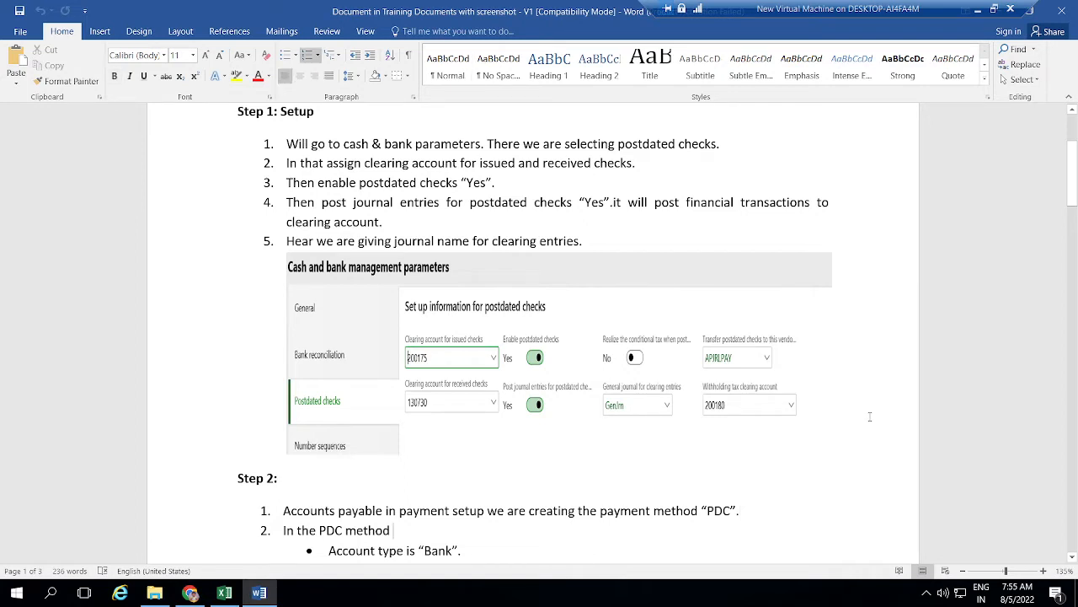
{"action": "key", "text": "Down"}
{"action": "key", "text": "Down"}
{"action": "key", "text": "Down"}
{"action": "key", "text": "Down"}
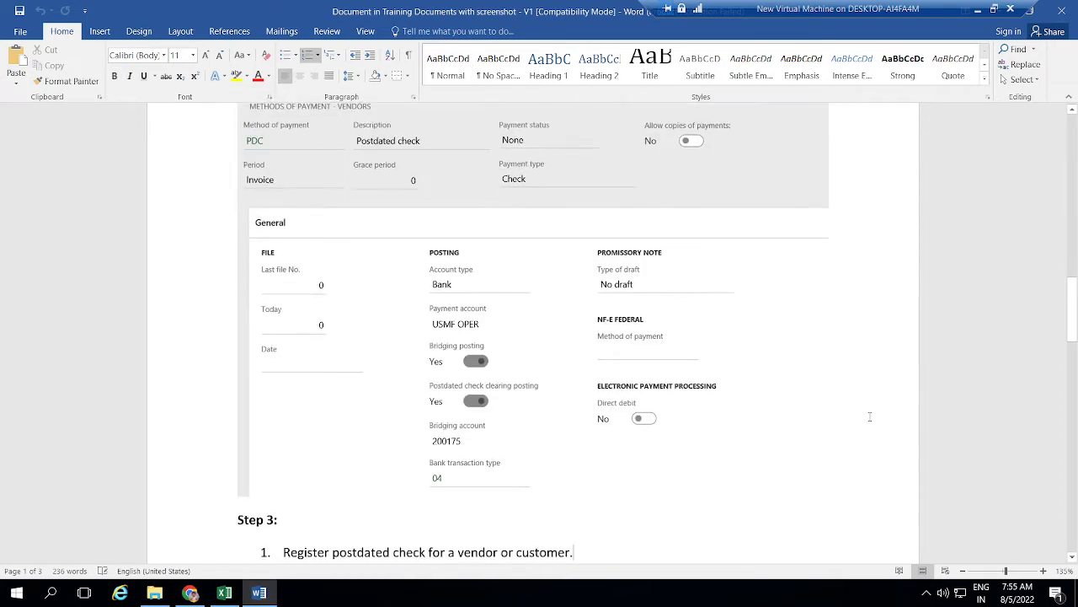
{"action": "key", "text": "Up"}
{"action": "key", "text": "Up"}
{"action": "key", "text": "Up"}
{"action": "key", "text": "Up"}
{"action": "key", "text": "Up"}
{"action": "key", "text": "Up"}
{"action": "key", "text": "Up"}
{"action": "key", "text": "Up"}
{"action": "key", "text": "Up"}
{"action": "key", "text": "Up"}
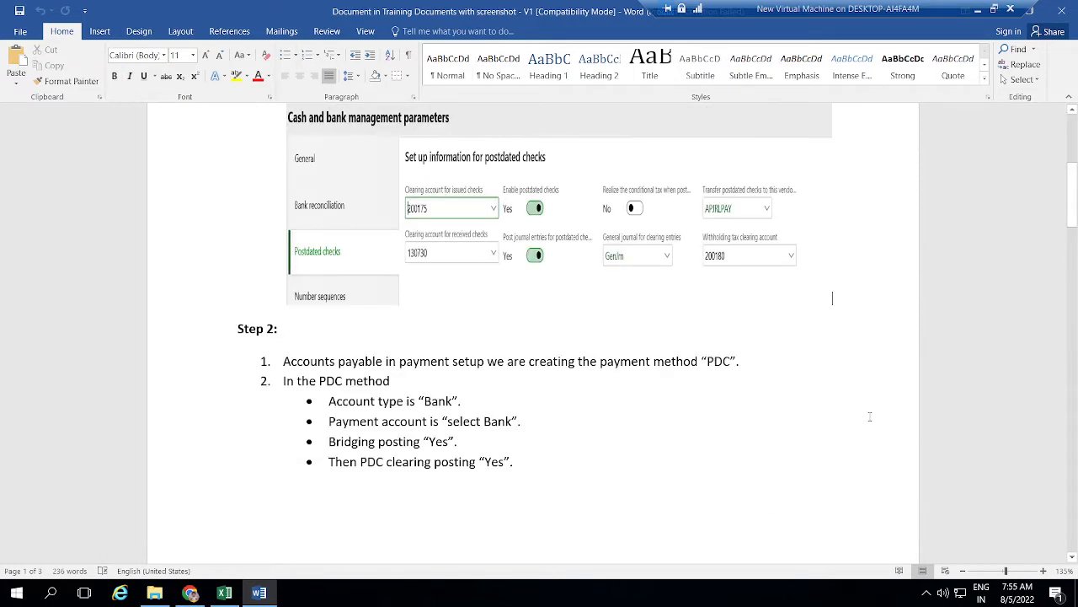
{"action": "left_click", "coordinate": [727, 438]}
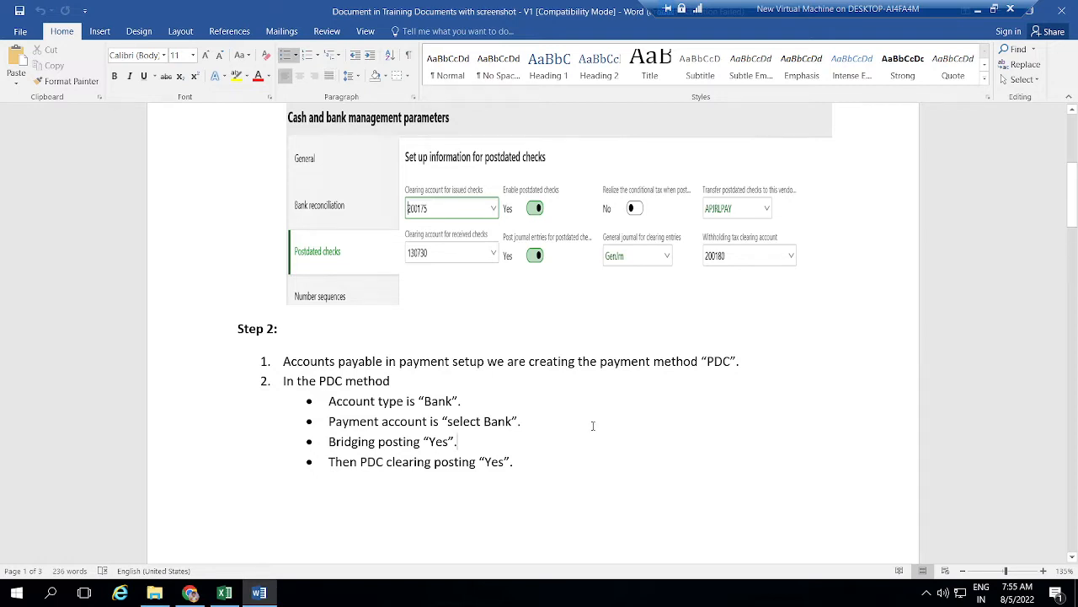
Step: Return to Finance and Operations and open the vendor Methods of payment page in the payment setup of Accounts payable
{"action": "key", "text": "alt+Tab"}
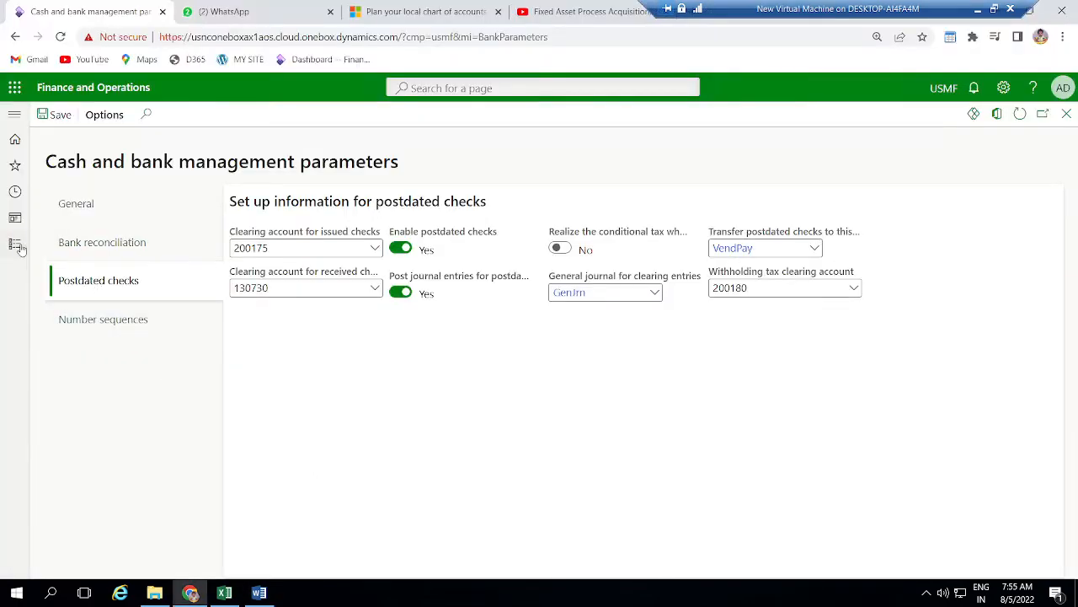
{"action": "left_click", "coordinate": [16, 245]}
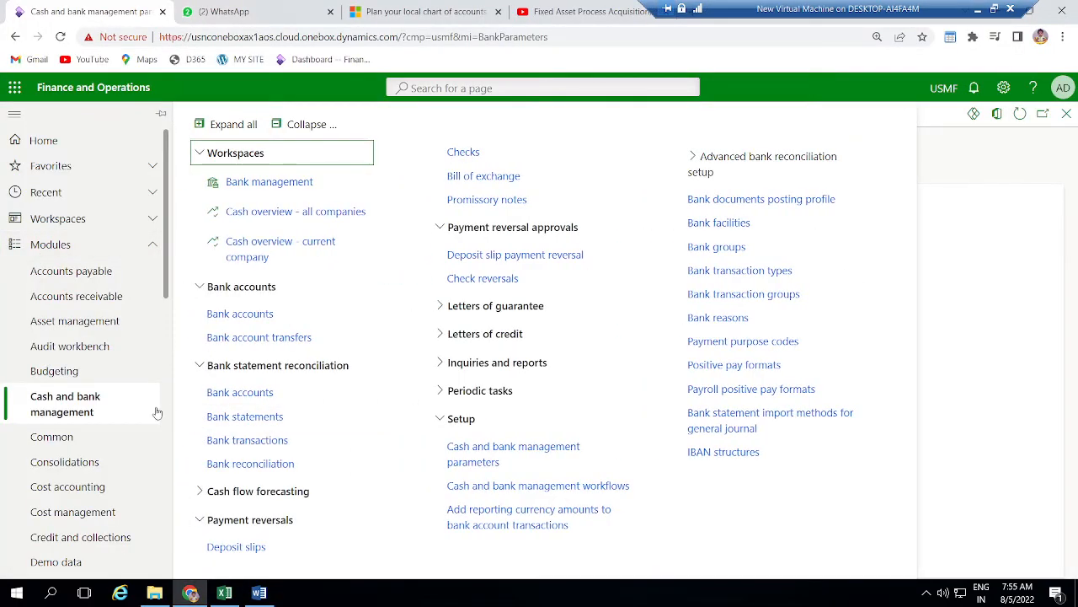
{"action": "scroll", "coordinate": [168, 419], "scroll_direction": "down", "scroll_amount": 5}
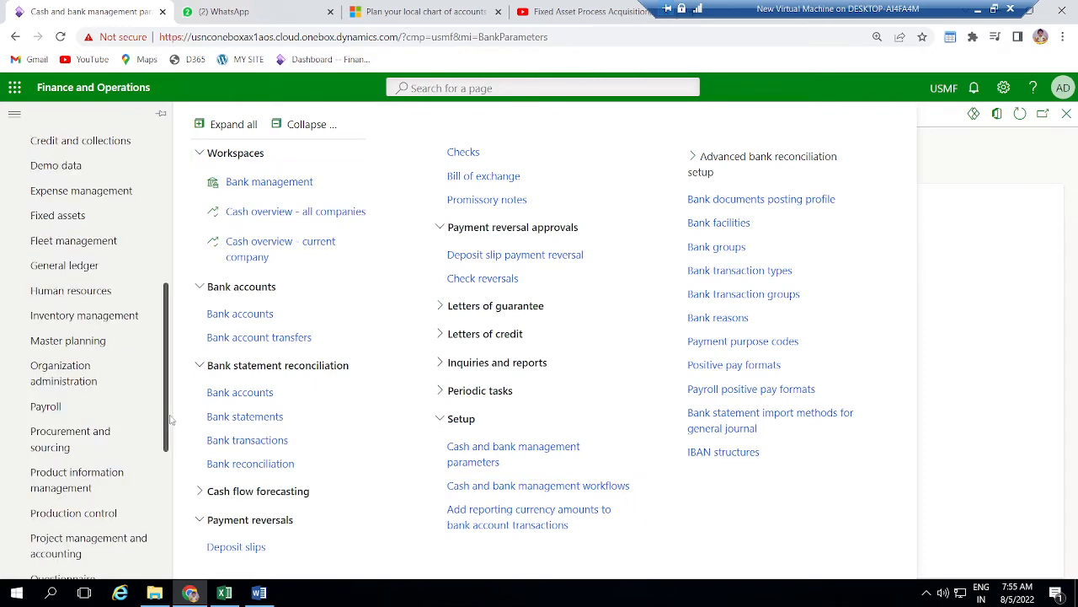
{"action": "scroll", "coordinate": [118, 266], "scroll_direction": "up", "scroll_amount": 5}
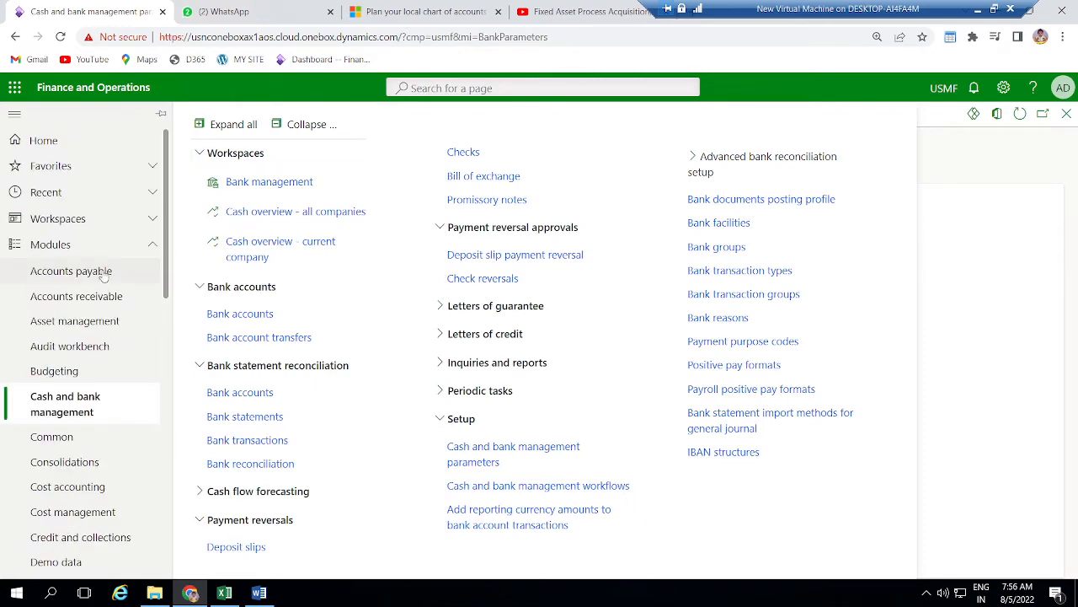
{"action": "left_click", "coordinate": [101, 274]}
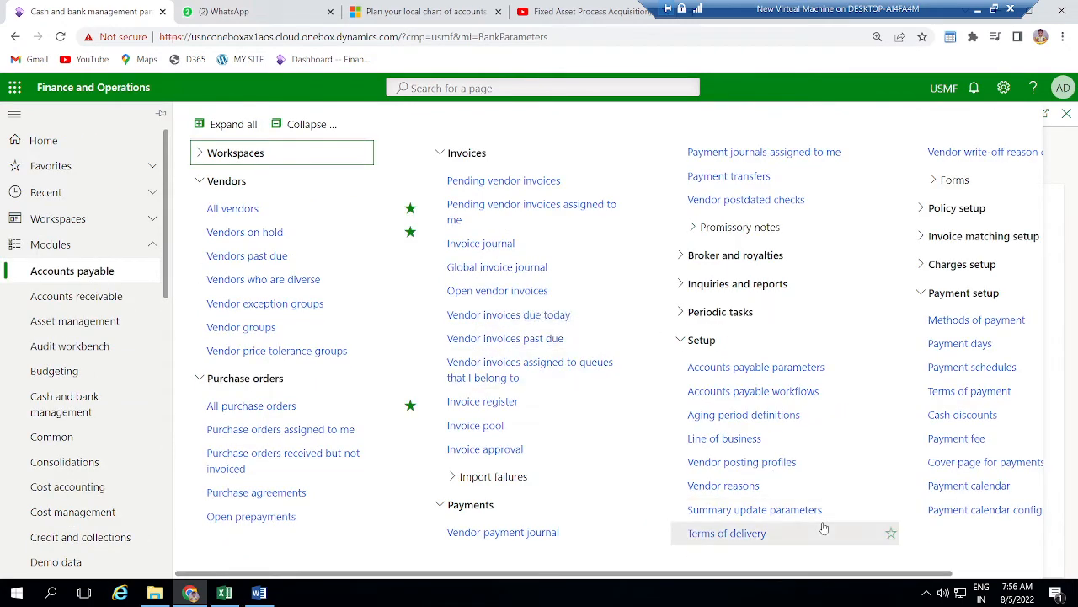
{"action": "left_click", "coordinate": [1022, 323]}
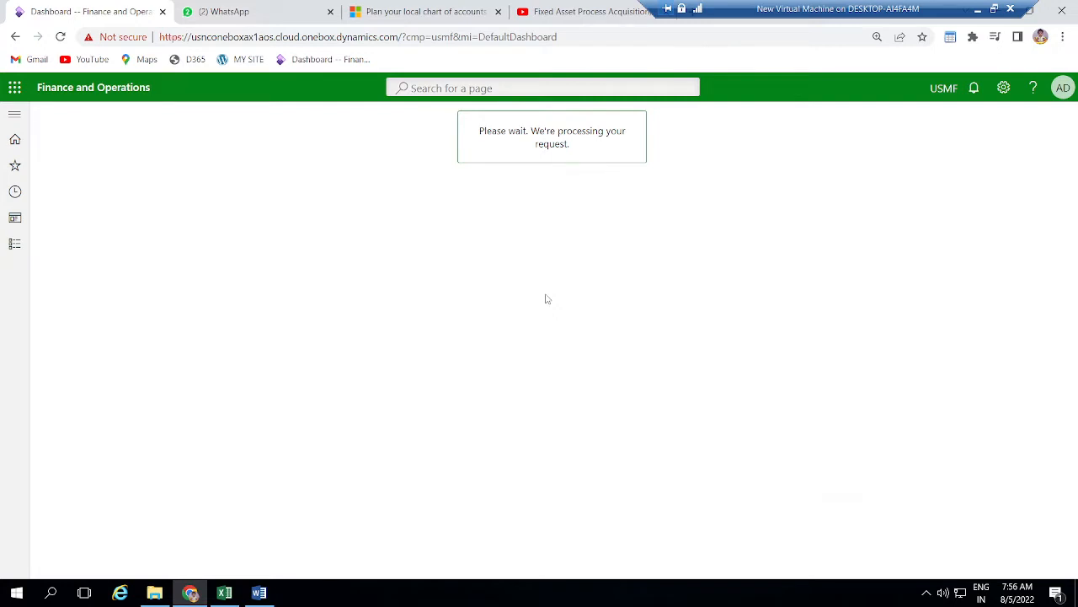
Step: Select the PDC method of payment and compare its posting settings with the Step 2 instructions in the Word document
{"action": "key", "text": "alt+Tab"}
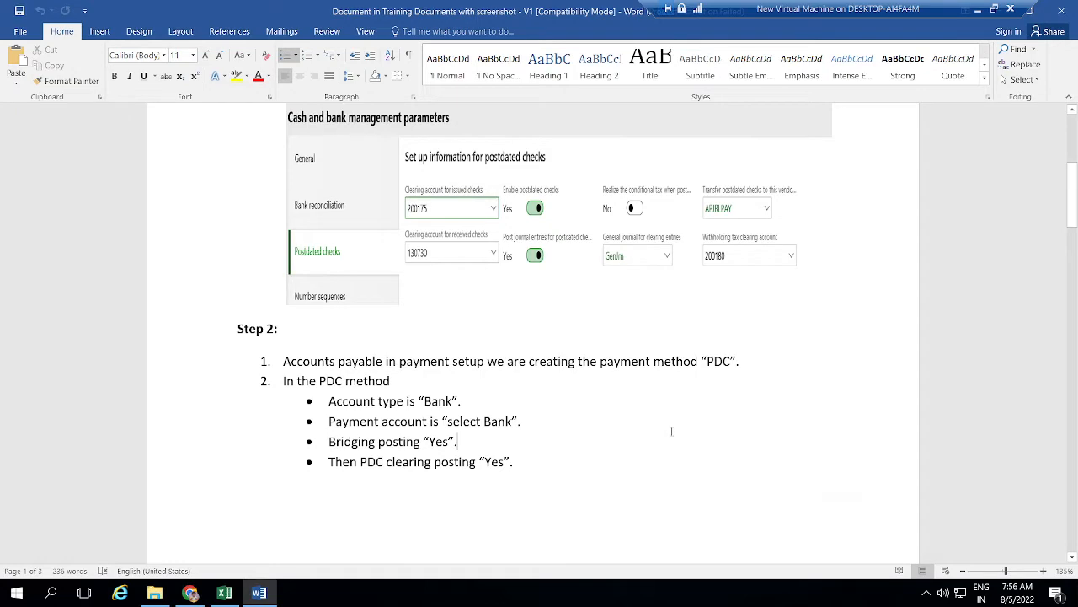
{"action": "key", "text": "alt+Tab"}
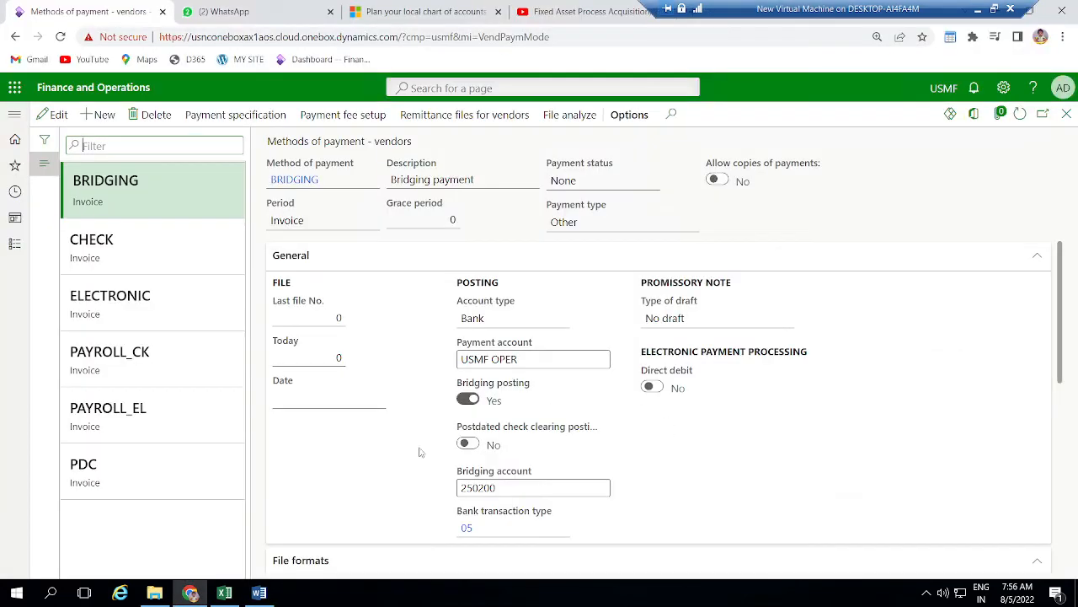
{"action": "left_click", "coordinate": [173, 472]}
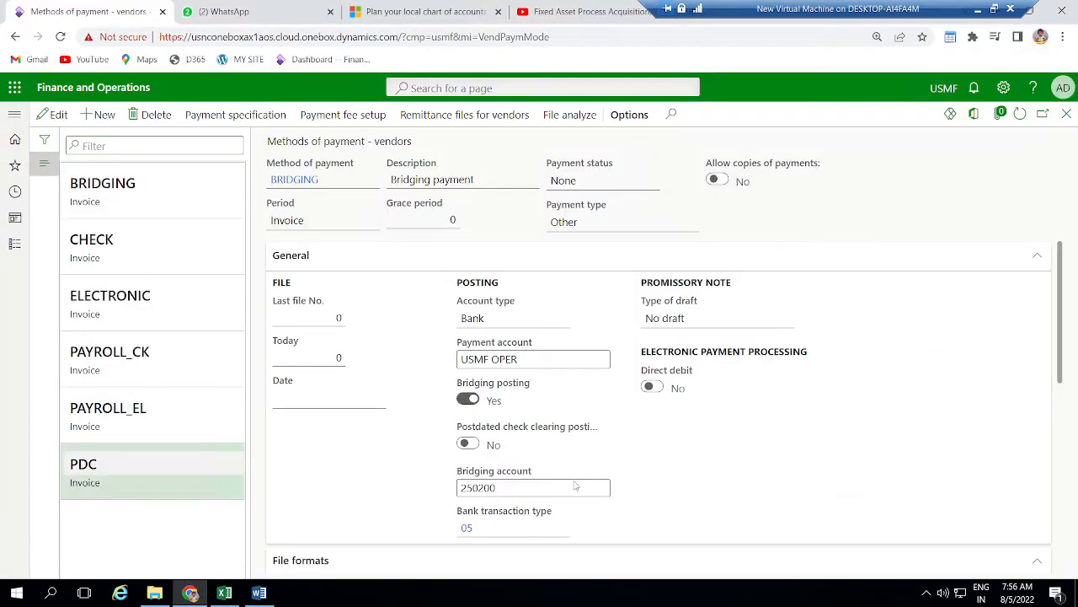
{"action": "key", "text": "alt+Tab"}
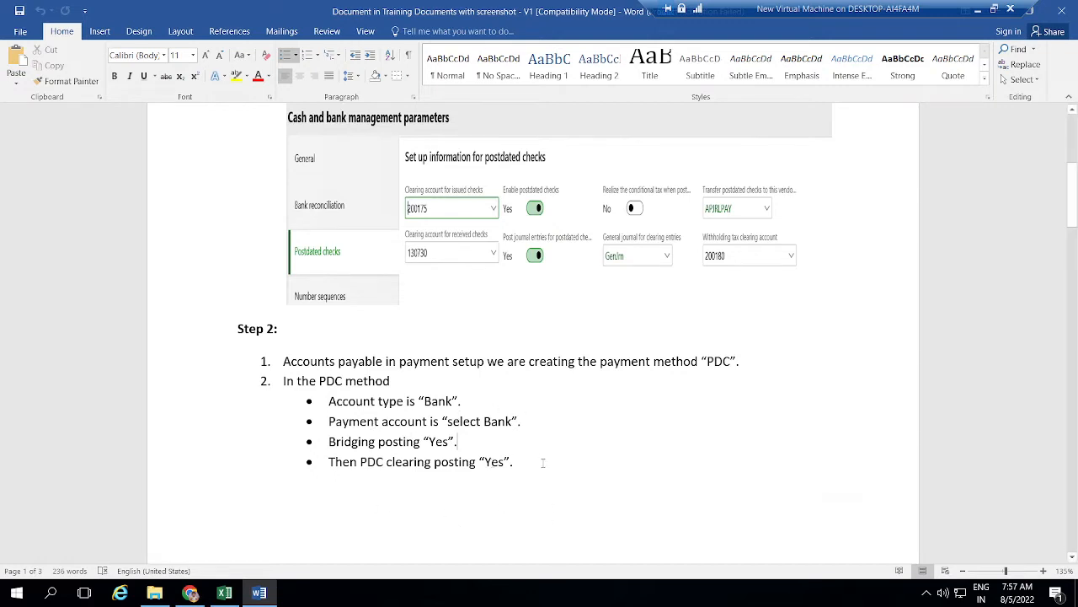
{"action": "key", "text": "alt+Tab"}
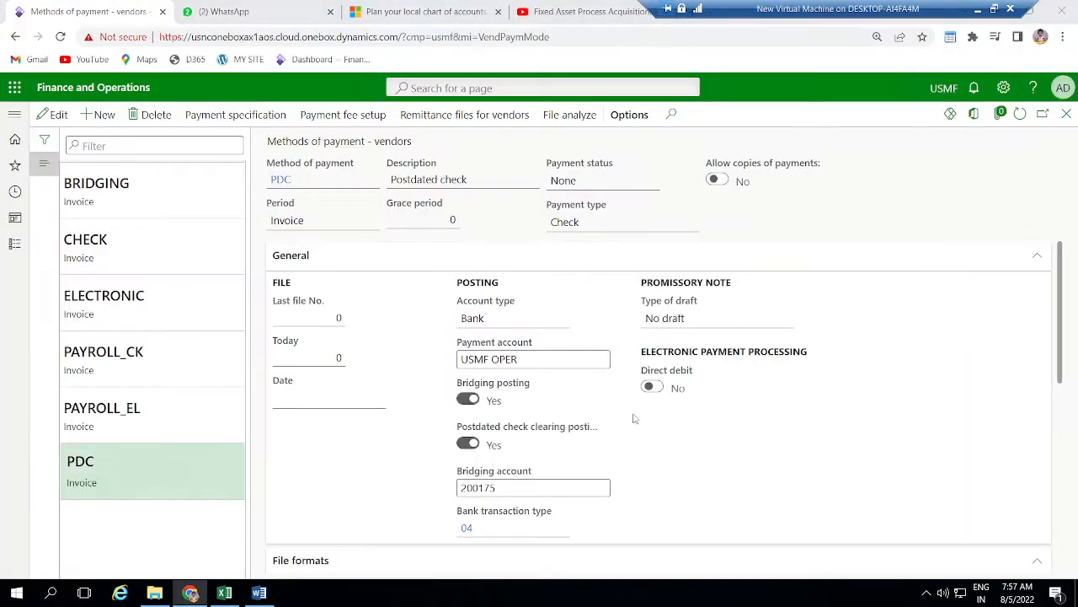
{"action": "key", "text": "alt+Tab"}
{"action": "key", "text": "alt+Tab"}
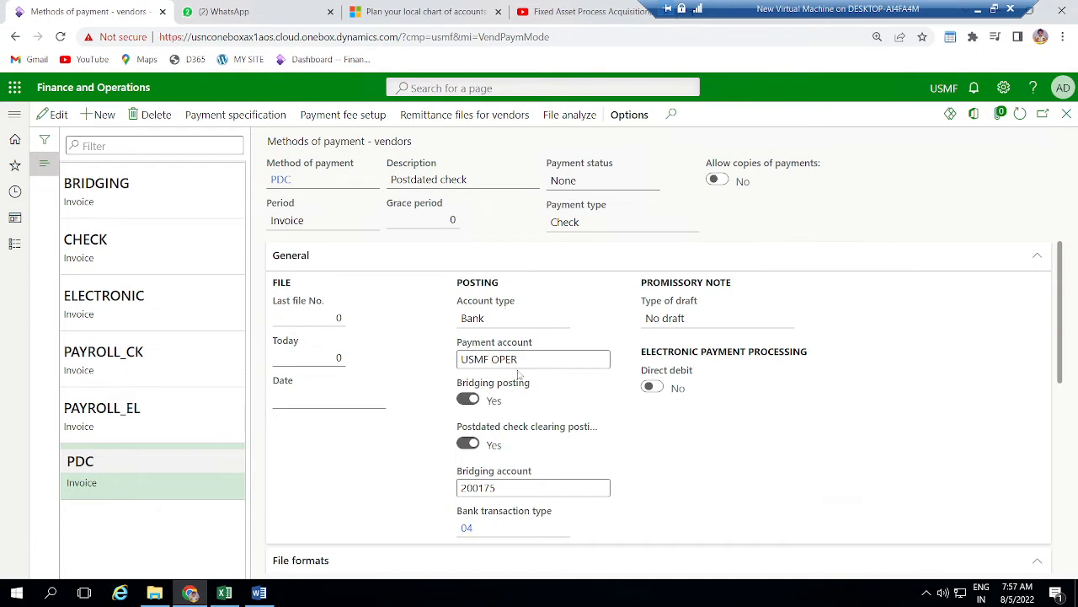
{"action": "mouse_move", "coordinate": [520, 381]}
{"action": "mouse_move", "coordinate": [528, 435]}
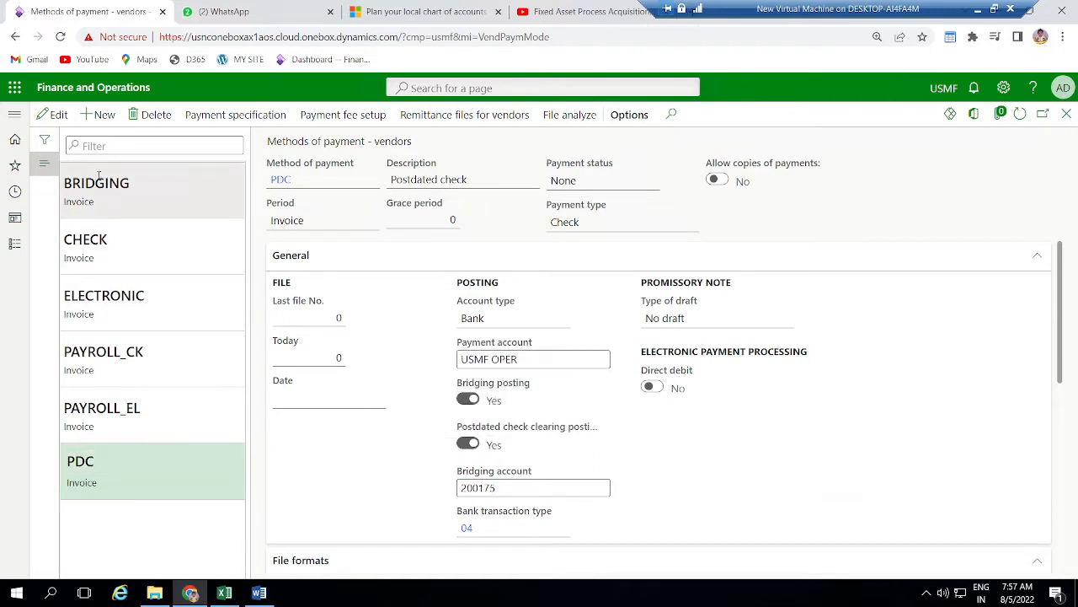
Step: Switch Postdated check clearing posting and Bridging posting off for the PDC method, and turn both back on
{"action": "left_click", "coordinate": [559, 526]}
{"action": "left_click", "coordinate": [468, 439]}
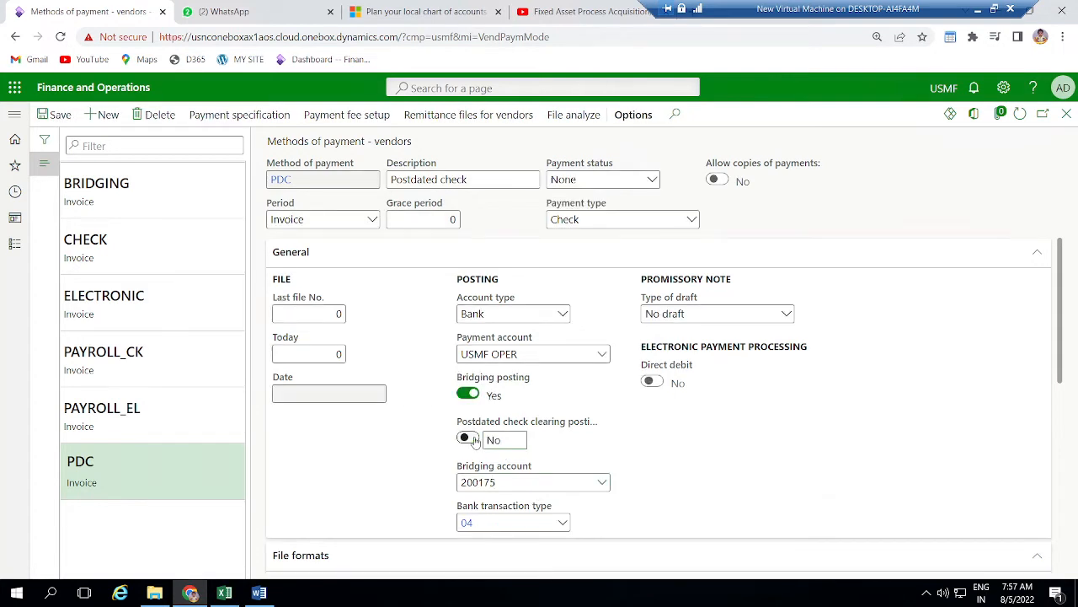
{"action": "left_click", "coordinate": [467, 394]}
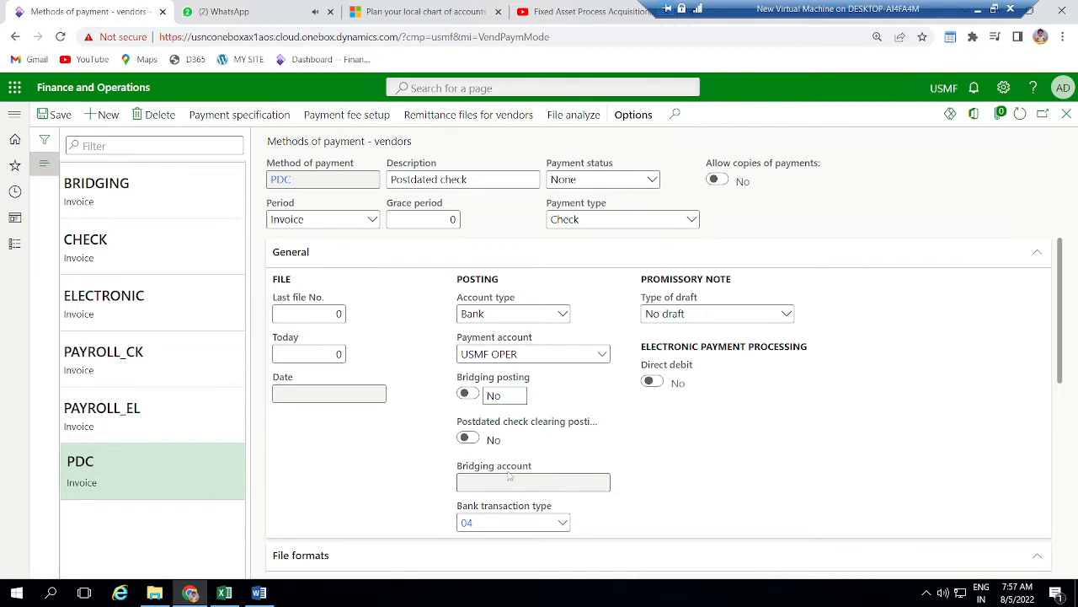
{"action": "left_click", "coordinate": [468, 393]}
{"action": "left_click", "coordinate": [468, 437]}
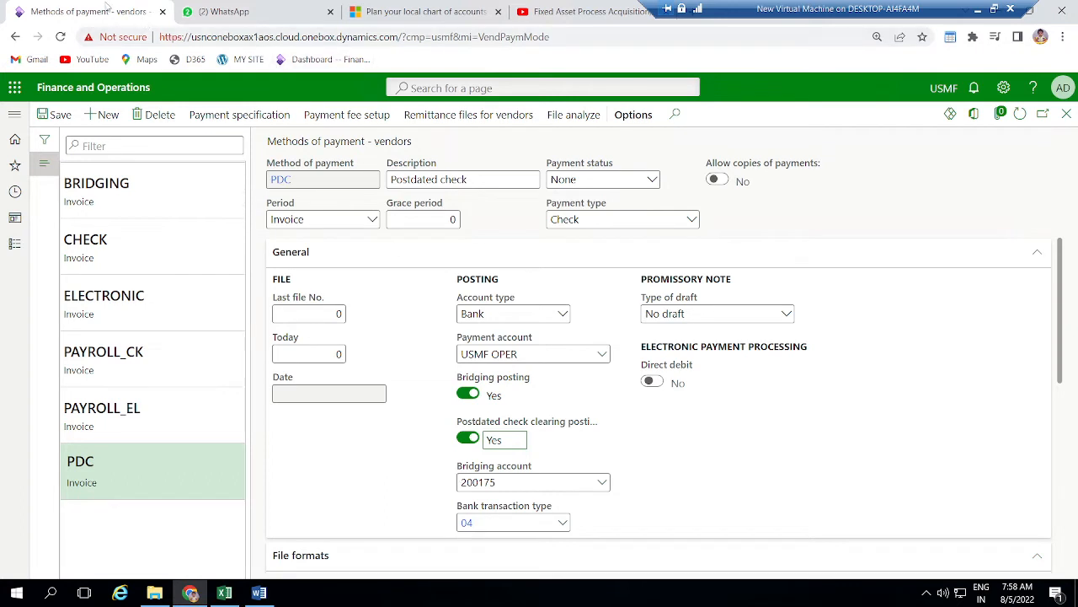
Step: Duplicate the browser tab and open Cash and bank management parameters from the Cash and bank management module in the copy
{"action": "right_click", "coordinate": [112, 14]}
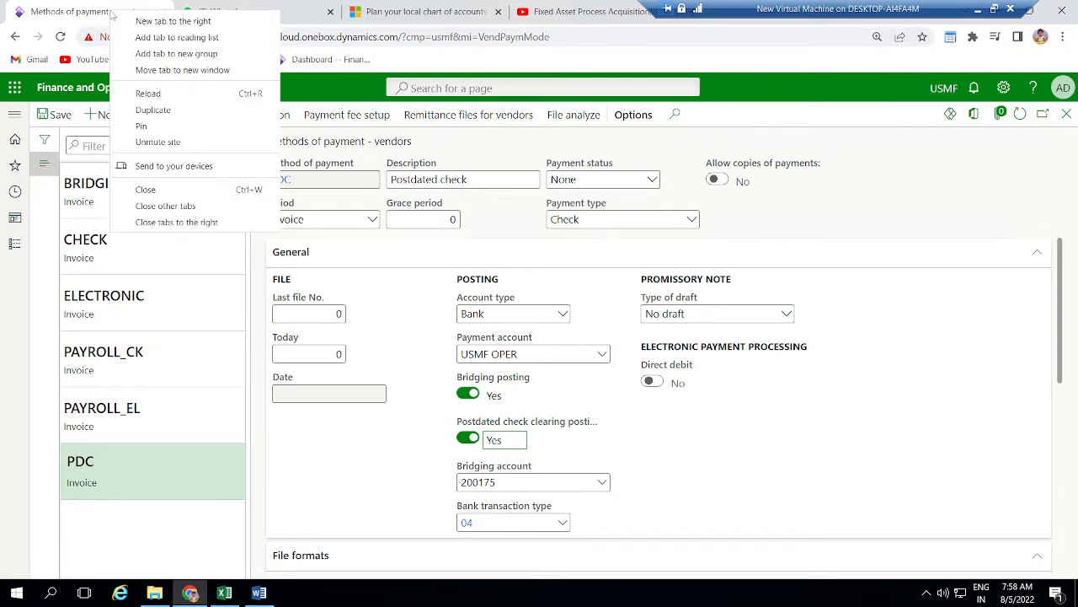
{"action": "left_click", "coordinate": [170, 111]}
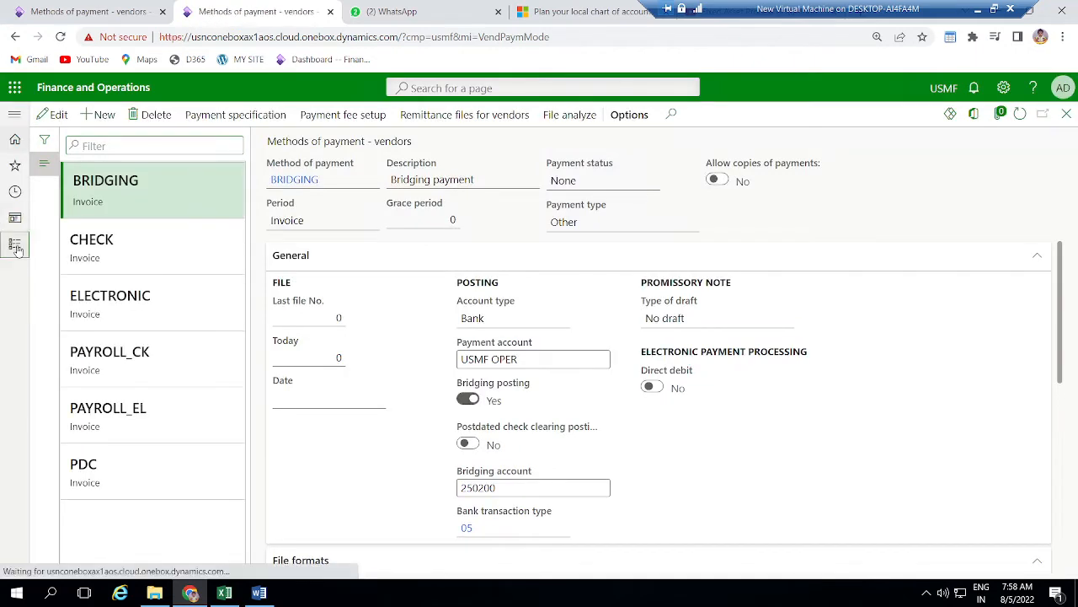
{"action": "left_click", "coordinate": [14, 244]}
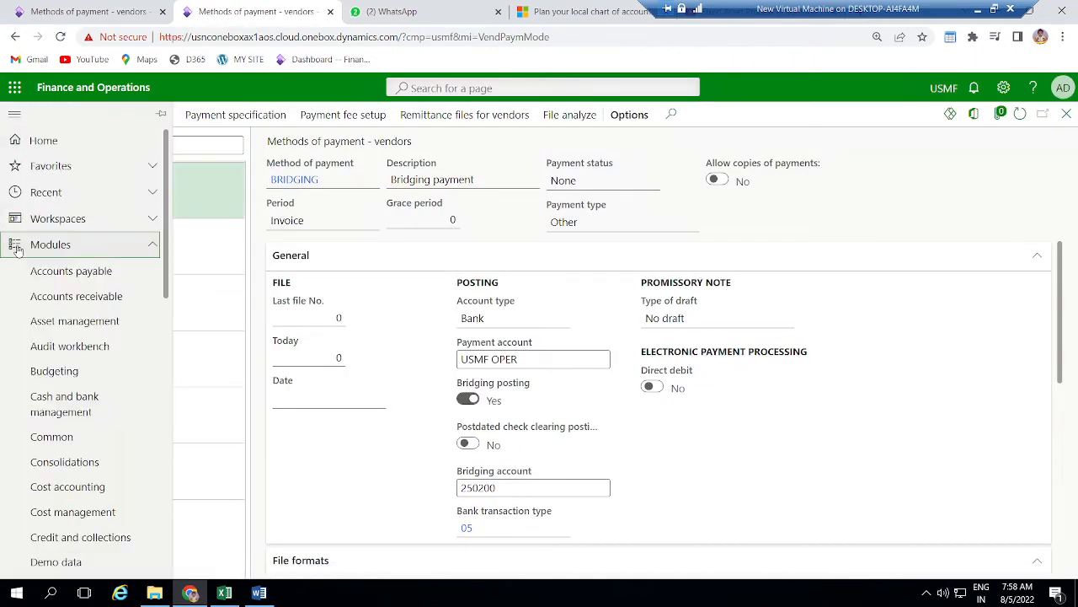
{"action": "left_click", "coordinate": [112, 276]}
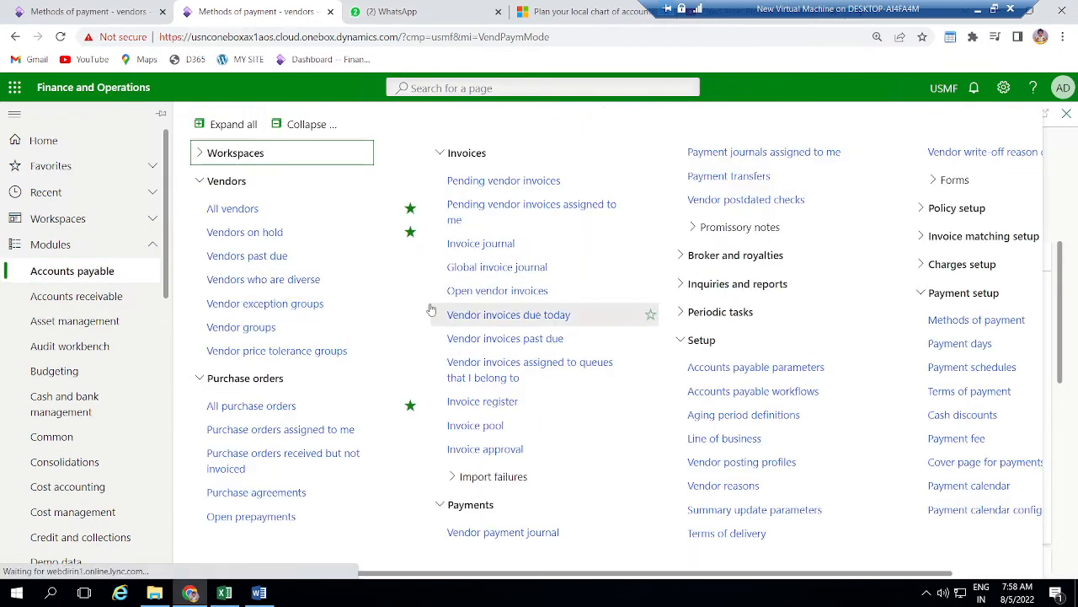
{"action": "left_click", "coordinate": [88, 408]}
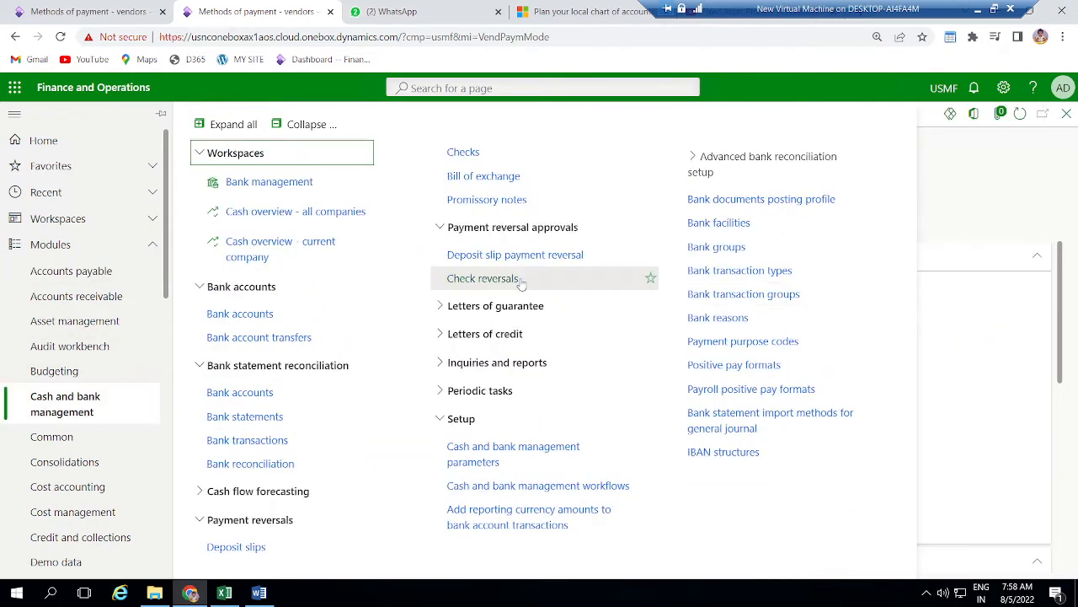
{"action": "left_click", "coordinate": [522, 455]}
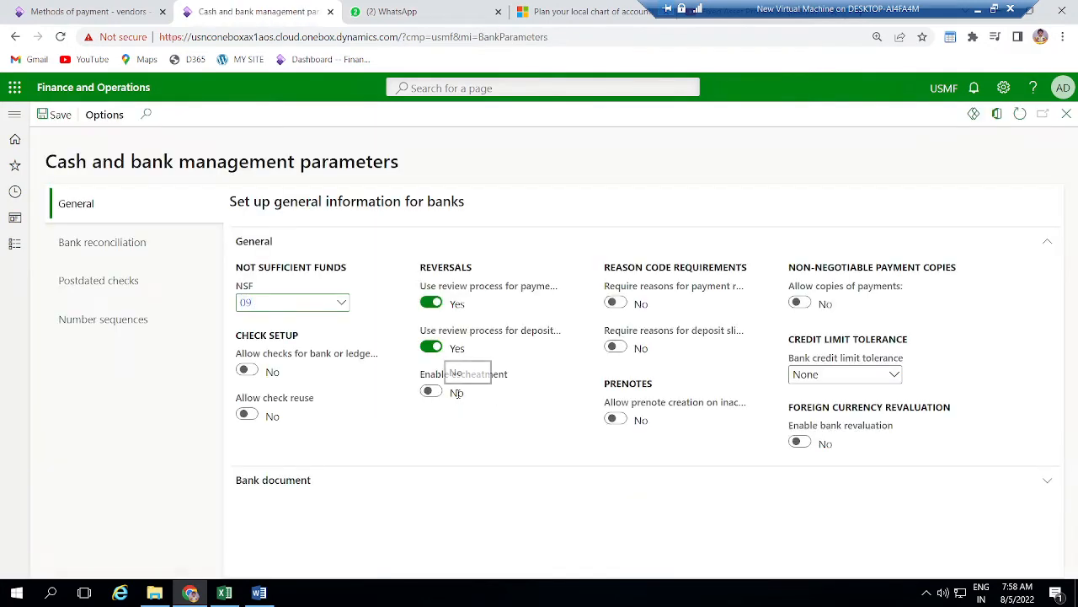
Step: Compare the clearing account for issued checks in the postdated checks parameters with the PDC method's bridging account
{"action": "left_click", "coordinate": [121, 290]}
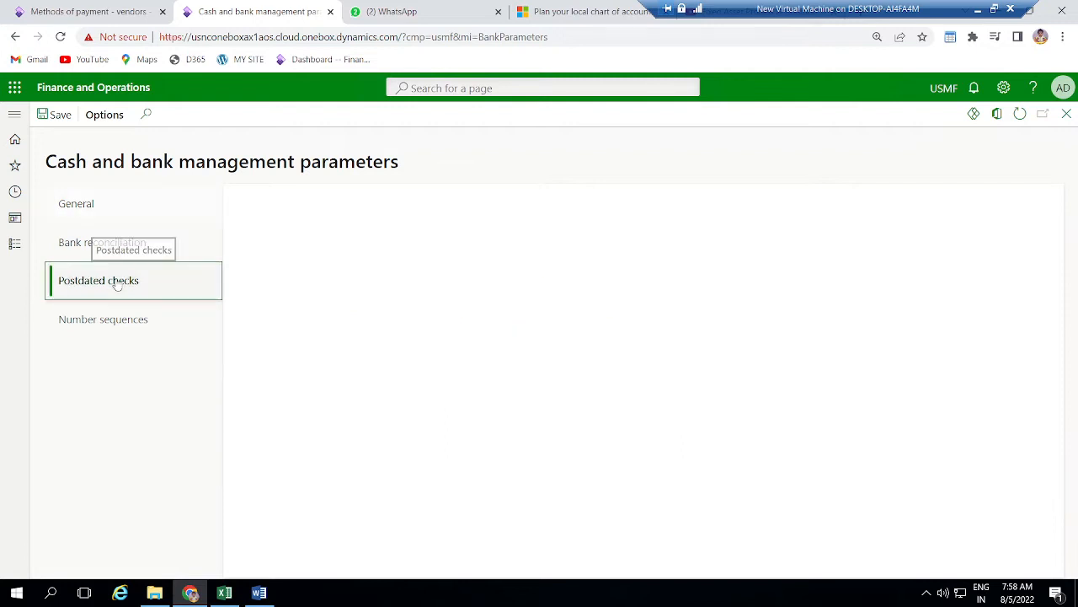
{"action": "left_click", "coordinate": [307, 245]}
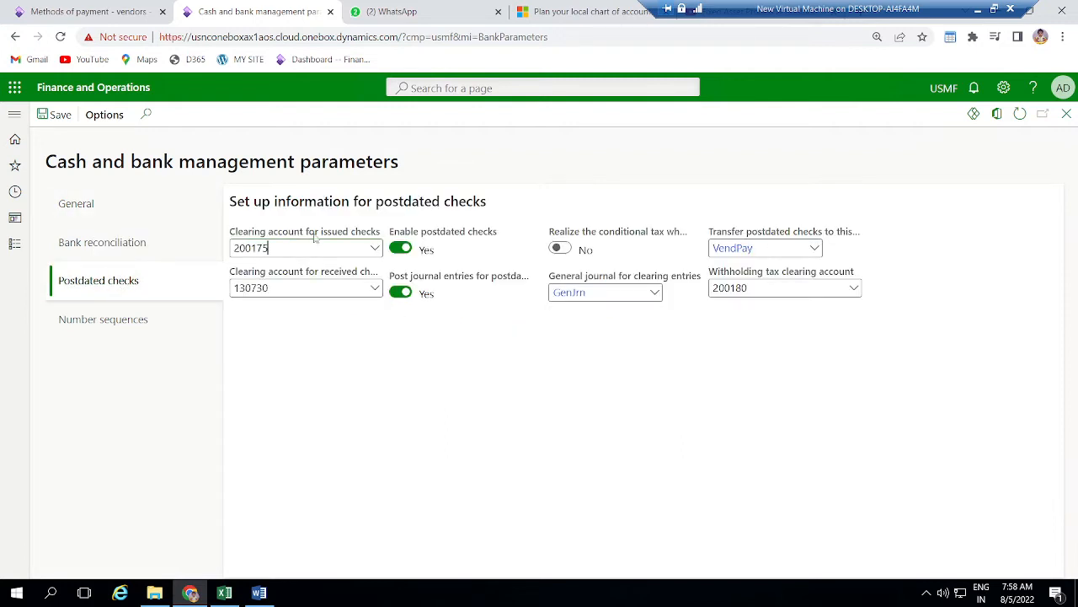
{"action": "left_click", "coordinate": [92, 9]}
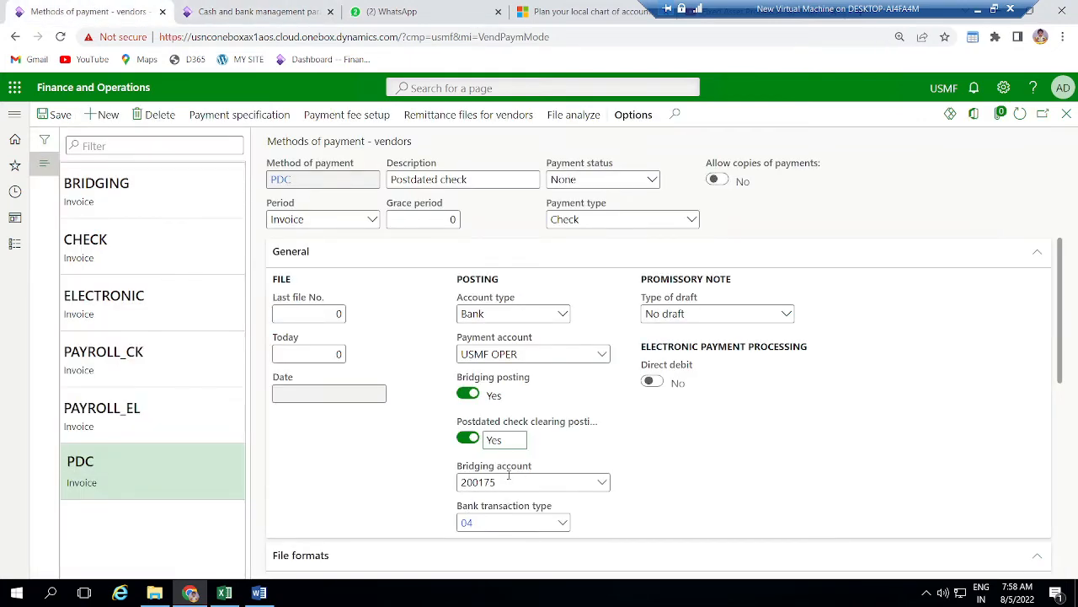
Step: Switch to the Word document and read the Step 3 instructions for registering and posting a postdated check
{"action": "key", "text": "alt+Tab"}
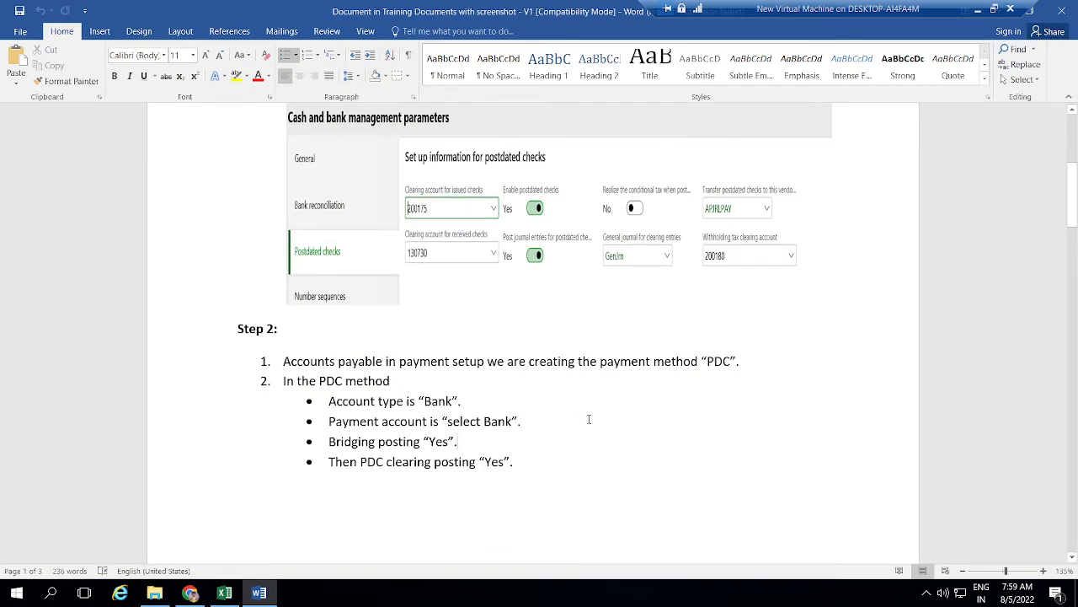
{"action": "scroll", "coordinate": [589, 418], "scroll_direction": "down", "scroll_amount": 8}
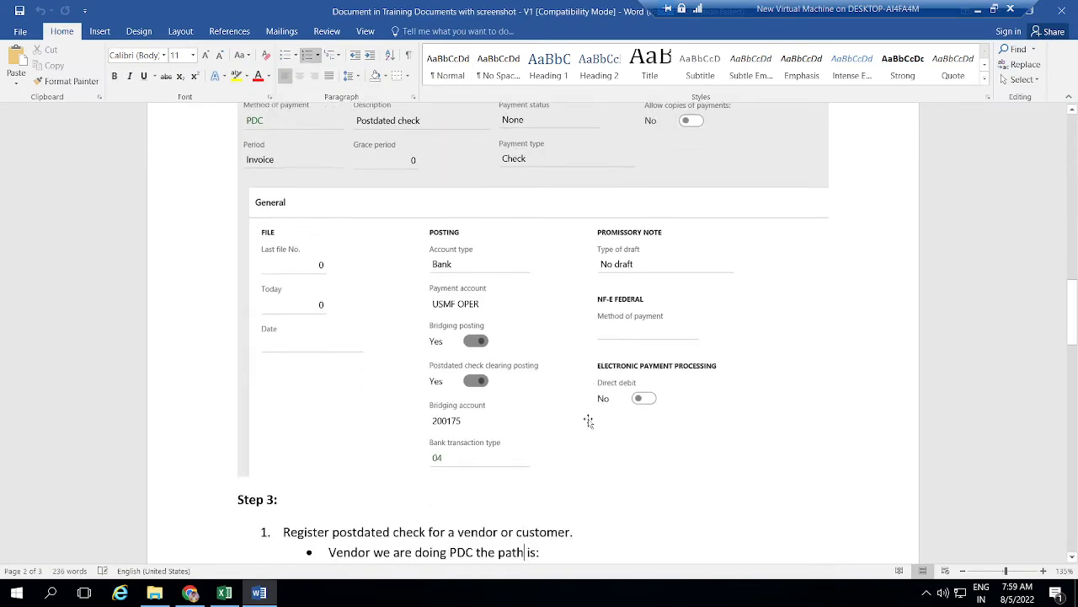
{"action": "key", "text": "Down"}
{"action": "key", "text": "Down"}
{"action": "key", "text": "Down"}
{"action": "key", "text": "Down"}
{"action": "key", "text": "Down"}
{"action": "key", "text": "Down"}
{"action": "key", "text": "Down"}
{"action": "key", "text": "Down"}
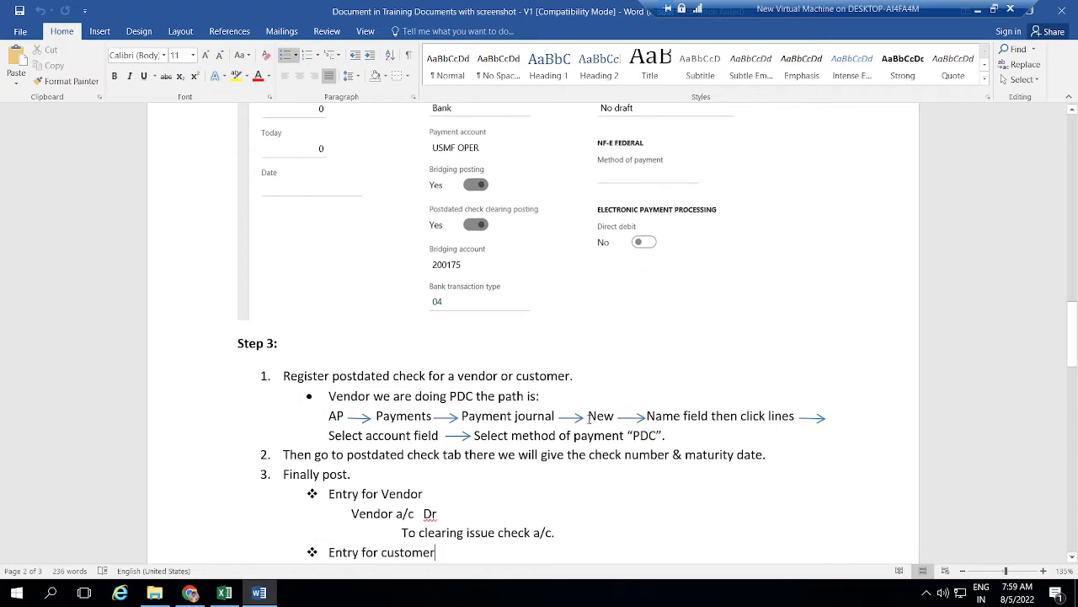
{"action": "key", "text": "Down"}
{"action": "key", "text": "Down"}
{"action": "key", "text": "Down"}
{"action": "key", "text": "Down"}
{"action": "key", "text": "Down"}
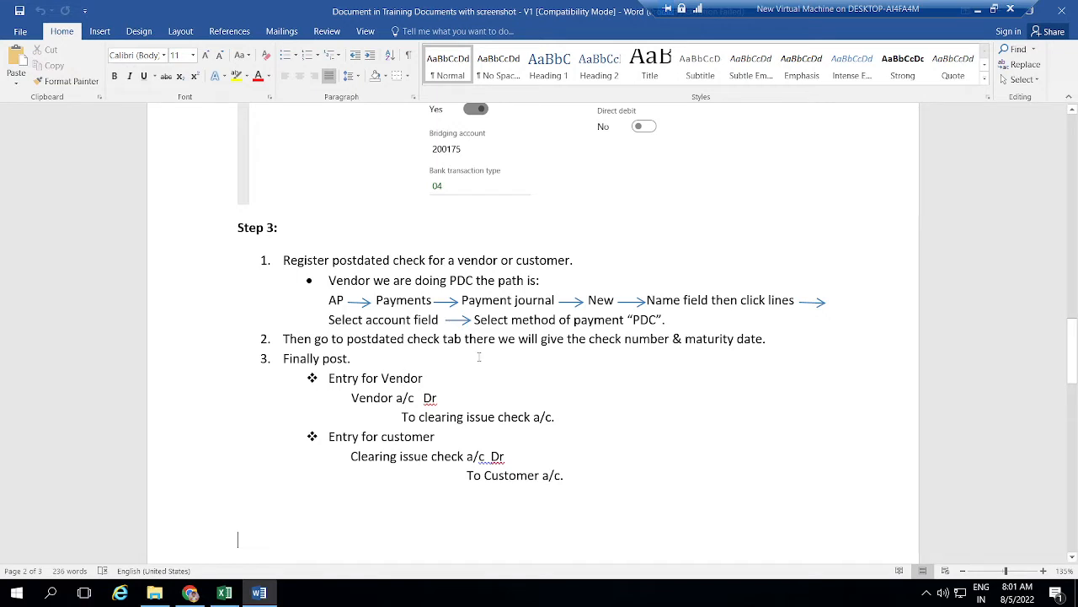
Step: Move on to Step 4 in the document and read the instructions for settling postdated checks
{"action": "left_click", "coordinate": [590, 407]}
{"action": "key", "text": "ctrl+End"}
{"action": "scroll", "coordinate": [590, 406], "scroll_direction": "down", "scroll_amount": 7}
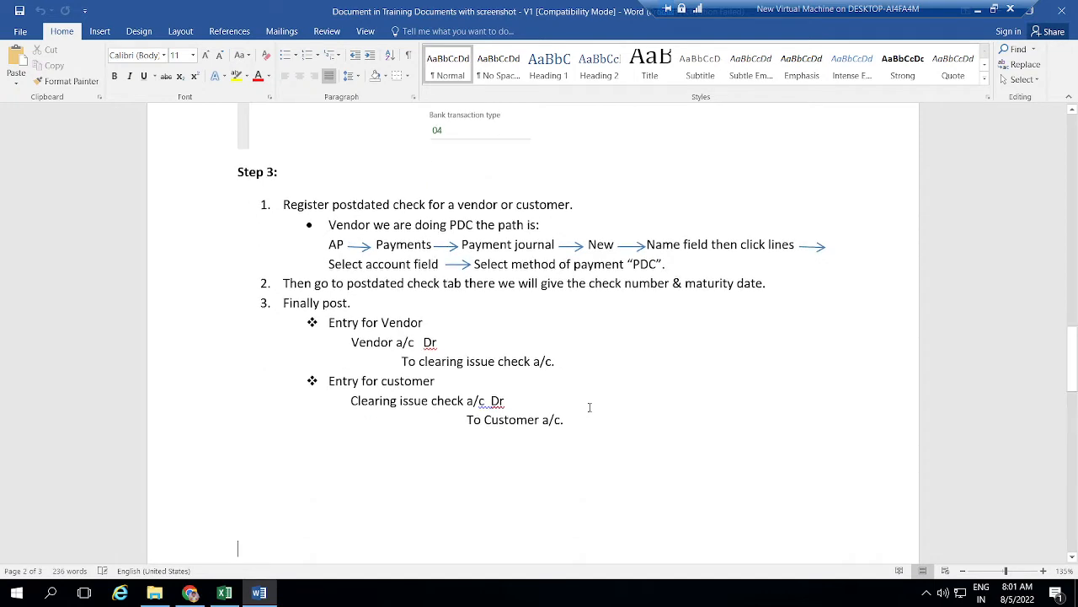
{"action": "scroll", "coordinate": [590, 411], "scroll_direction": "down", "scroll_amount": 4}
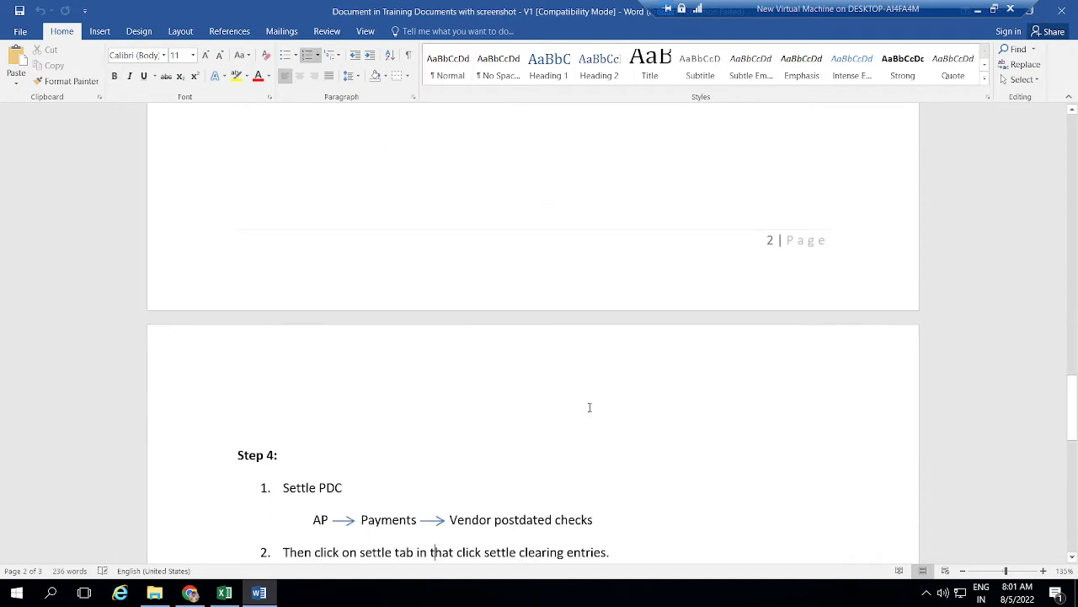
{"action": "scroll", "coordinate": [590, 407], "scroll_direction": "down", "scroll_amount": 4}
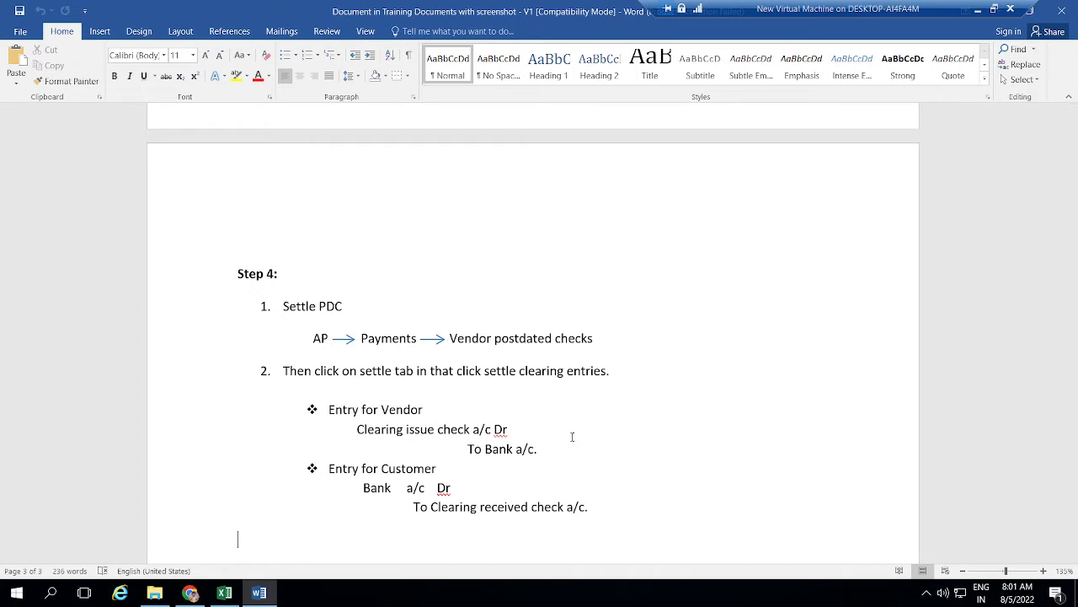
Step: Compare the Step 3 posting entries with the Step 4 settlement entries for vendor and customer
{"action": "key", "text": "Up"}
{"action": "key", "text": "Up"}
{"action": "key", "text": "Up"}
{"action": "key", "text": "Up"}
{"action": "key", "text": "Up"}
{"action": "key", "text": "Up"}
{"action": "key", "text": "Up"}
{"action": "key", "text": "Up"}
{"action": "key", "text": "Up"}
{"action": "key", "text": "Up"}
{"action": "key", "text": "Up"}
{"action": "key", "text": "Up"}
{"action": "key", "text": "Up"}
{"action": "key", "text": "Up"}
{"action": "key", "text": "Up"}
{"action": "key", "text": "Up"}
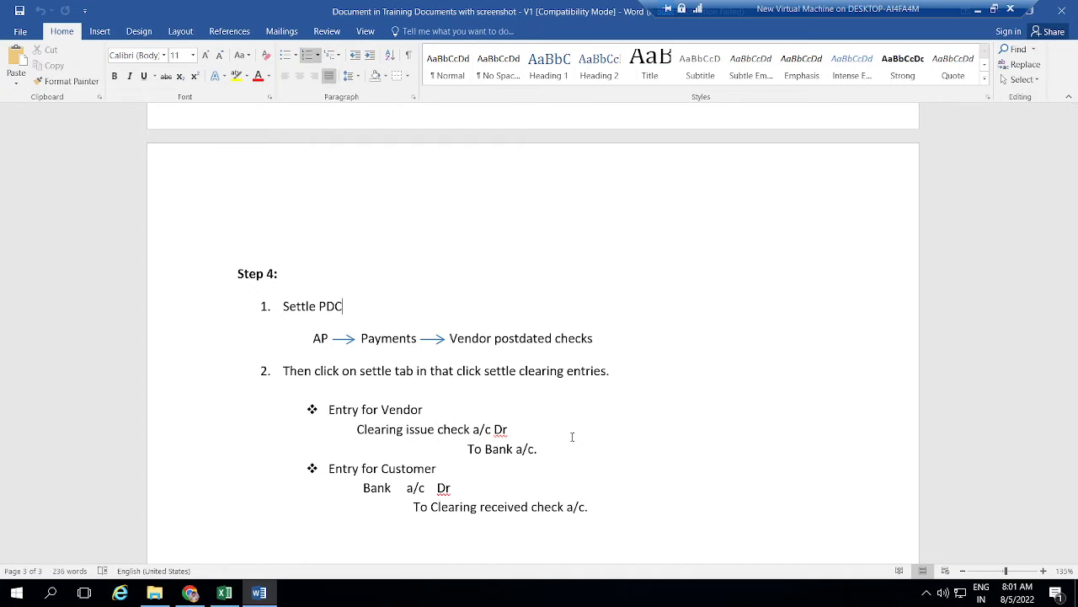
{"action": "key", "text": "Up"}
{"action": "key", "text": "Up"}
{"action": "key", "text": "Up"}
{"action": "key", "text": "Up"}
{"action": "key", "text": "Up"}
{"action": "key", "text": "Up"}
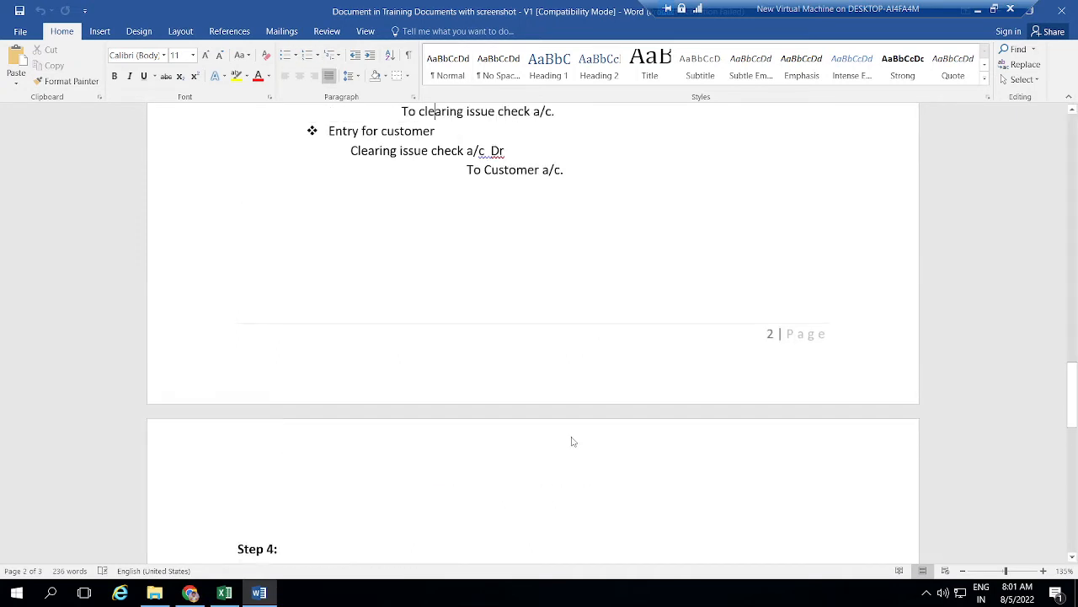
{"action": "key", "text": "Down"}
{"action": "key", "text": "Down"}
{"action": "key", "text": "Down"}
{"action": "key", "text": "Down"}
{"action": "key", "text": "Down"}
{"action": "key", "text": "Down"}
{"action": "key", "text": "Down"}
{"action": "key", "text": "Down"}
{"action": "key", "text": "Down"}
{"action": "key", "text": "Down"}
{"action": "key", "text": "Down"}
{"action": "key", "text": "Down"}
{"action": "key", "text": "Down"}
{"action": "key", "text": "Down"}
{"action": "key", "text": "Down"}
{"action": "key", "text": "Down"}
{"action": "key", "text": "Down"}
{"action": "key", "text": "Down"}
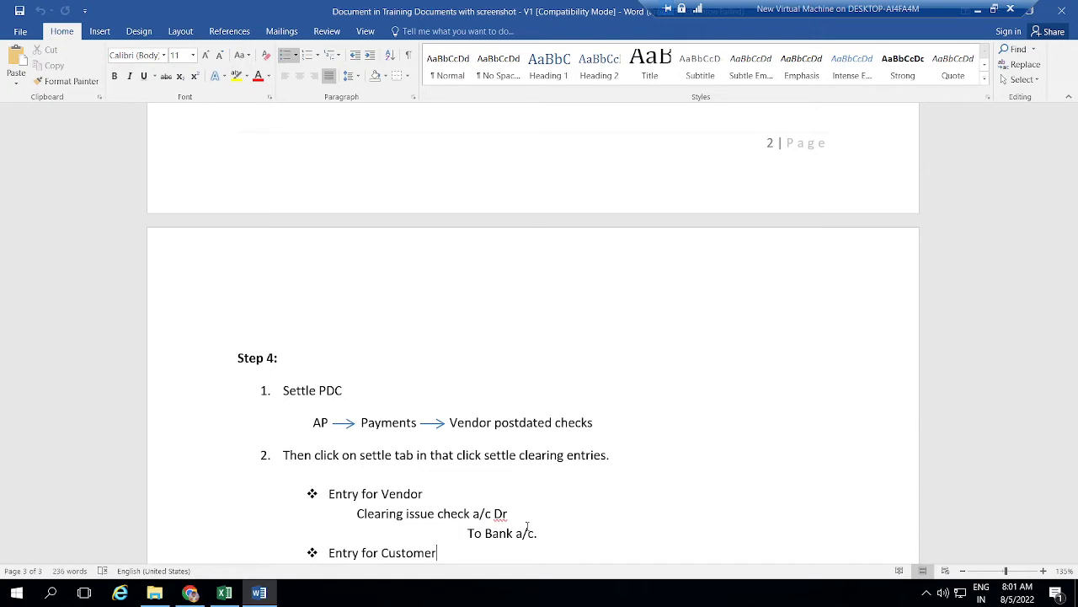
Step: Go back to the PDC method settings in the document and reread the Step 3 path and accounting entries
{"action": "key", "text": "Up"}
{"action": "key", "text": "Up"}
{"action": "key", "text": "Up"}
{"action": "key", "text": "Up"}
{"action": "key", "text": "Up"}
{"action": "key", "text": "Up"}
{"action": "key", "text": "Up"}
{"action": "key", "text": "Up"}
{"action": "key", "text": "Up"}
{"action": "key", "text": "Up"}
{"action": "key", "text": "Up"}
{"action": "key", "text": "Up"}
{"action": "key", "text": "Up"}
{"action": "key", "text": "Up"}
{"action": "key", "text": "Up"}
{"action": "key", "text": "Up"}
{"action": "key", "text": "Up"}
{"action": "key", "text": "Up"}
{"action": "key", "text": "Up"}
{"action": "key", "text": "Up"}
{"action": "key", "text": "Up"}
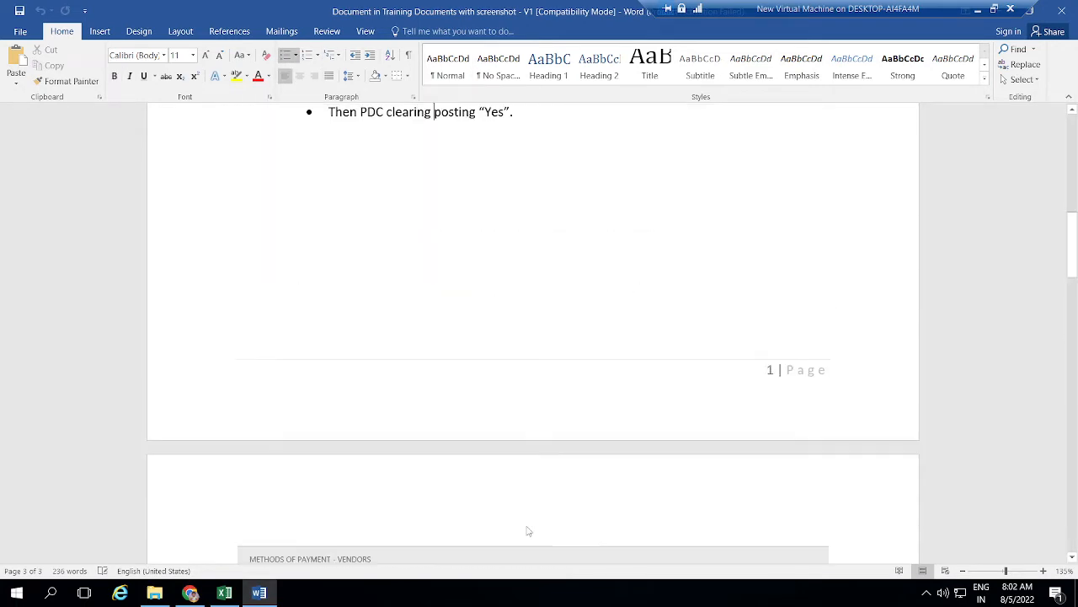
{"action": "key", "text": "Down"}
{"action": "key", "text": "Down"}
{"action": "key", "text": "Down"}
{"action": "key", "text": "Down"}
{"action": "key", "text": "Down"}
{"action": "key", "text": "Down"}
{"action": "key", "text": "Down"}
{"action": "key", "text": "Down"}
{"action": "key", "text": "Down"}
{"action": "key", "text": "Down"}
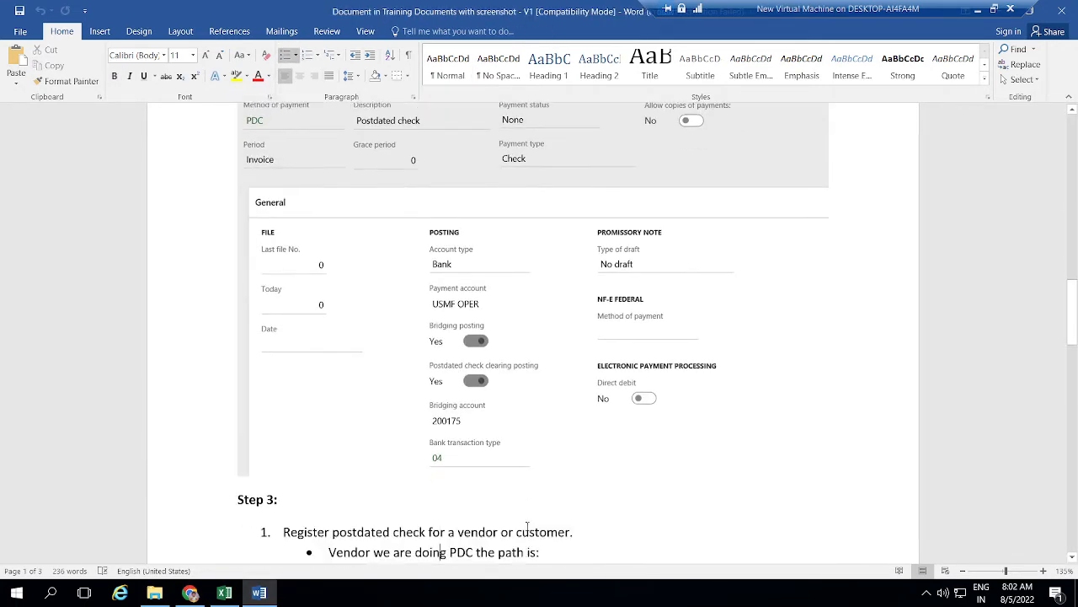
{"action": "key", "text": "Down"}
{"action": "key", "text": "Down"}
{"action": "key", "text": "Down"}
{"action": "key", "text": "Down"}
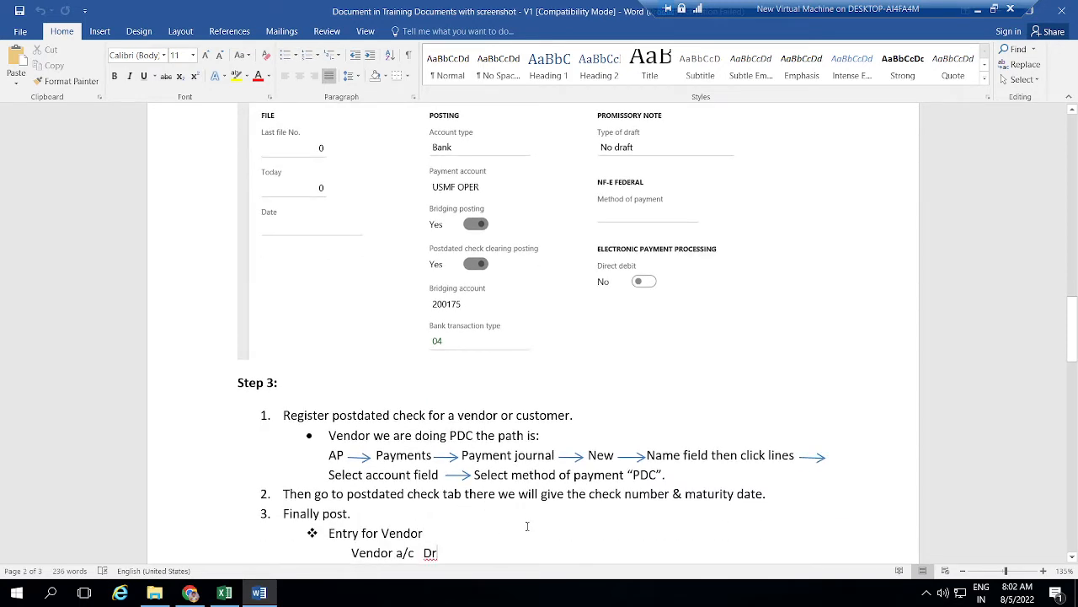
{"action": "key", "text": "Down"}
{"action": "key", "text": "Down"}
{"action": "key", "text": "Down"}
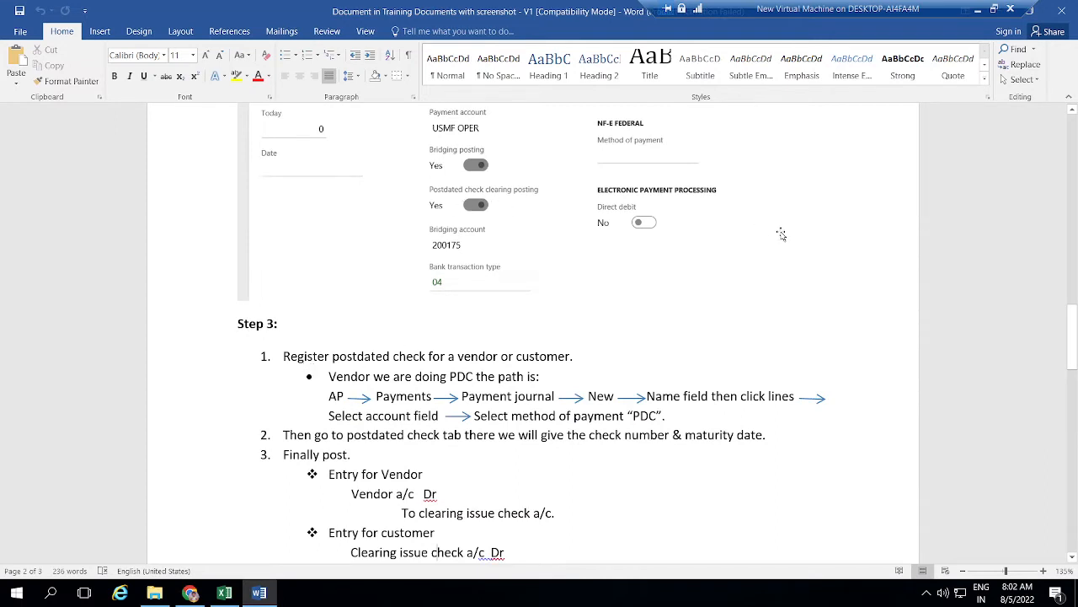
{"action": "left_click", "coordinate": [713, 145]}
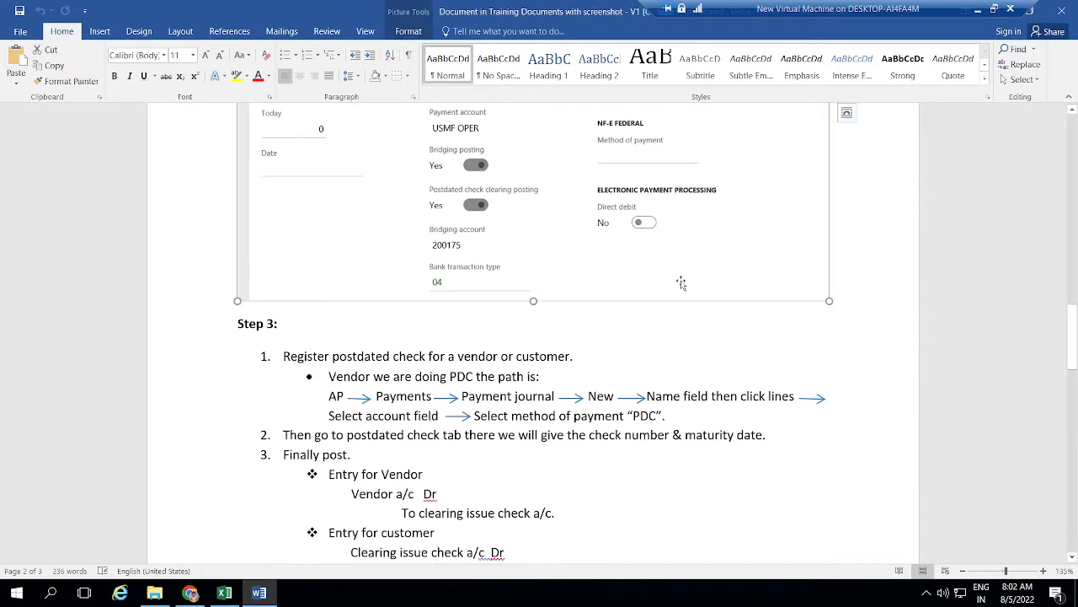
{"action": "left_click", "coordinate": [800, 352]}
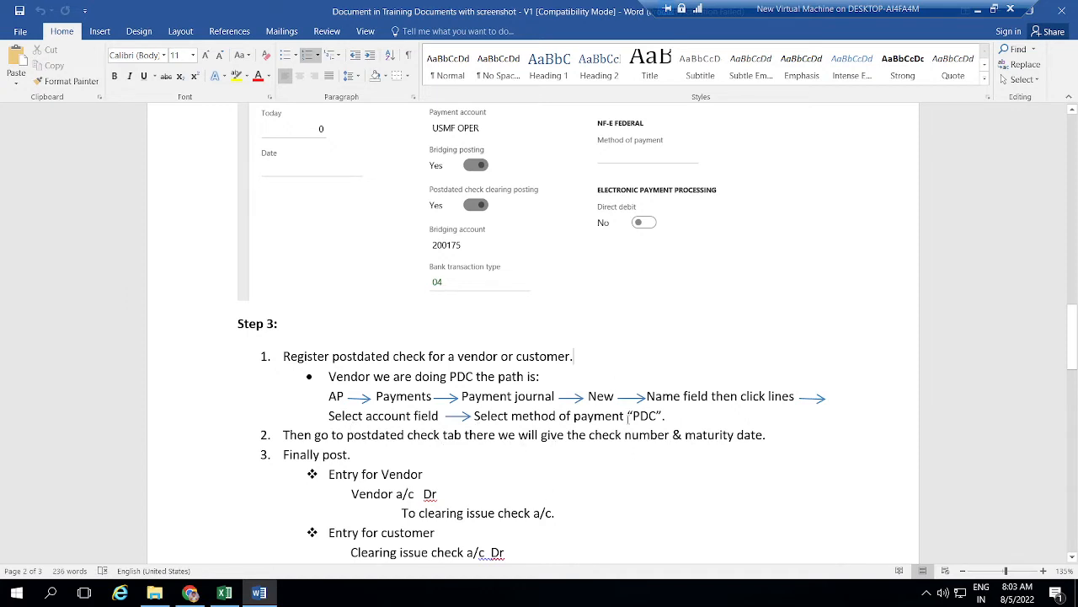
Step: Switch to Finance and Operations and open the Vendor postdated checks page, checking the Step 3 path in Word
{"action": "key", "text": "alt+Tab"}
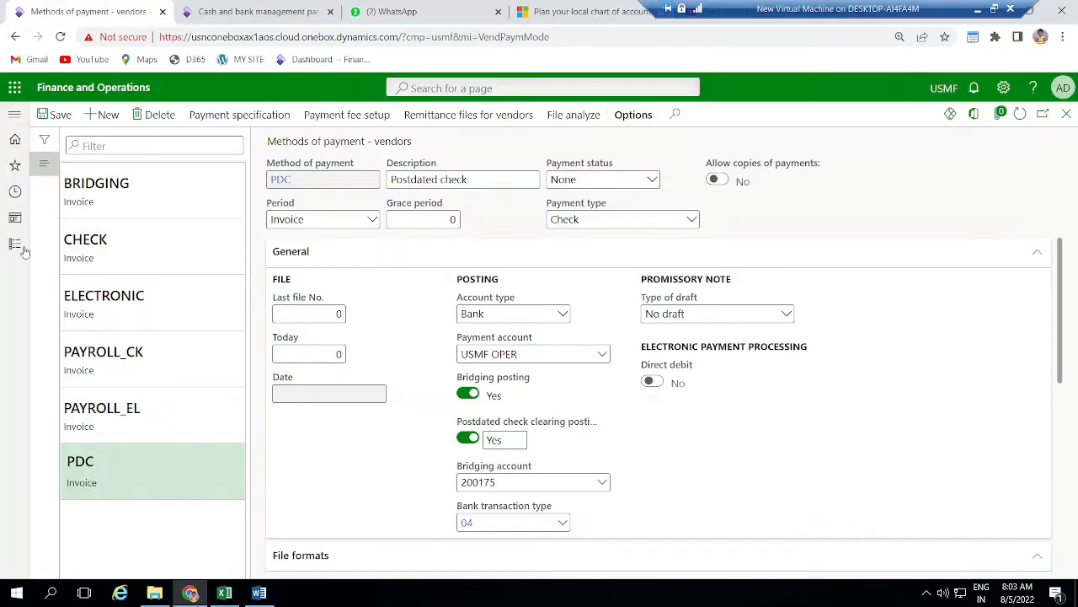
{"action": "left_click", "coordinate": [15, 244]}
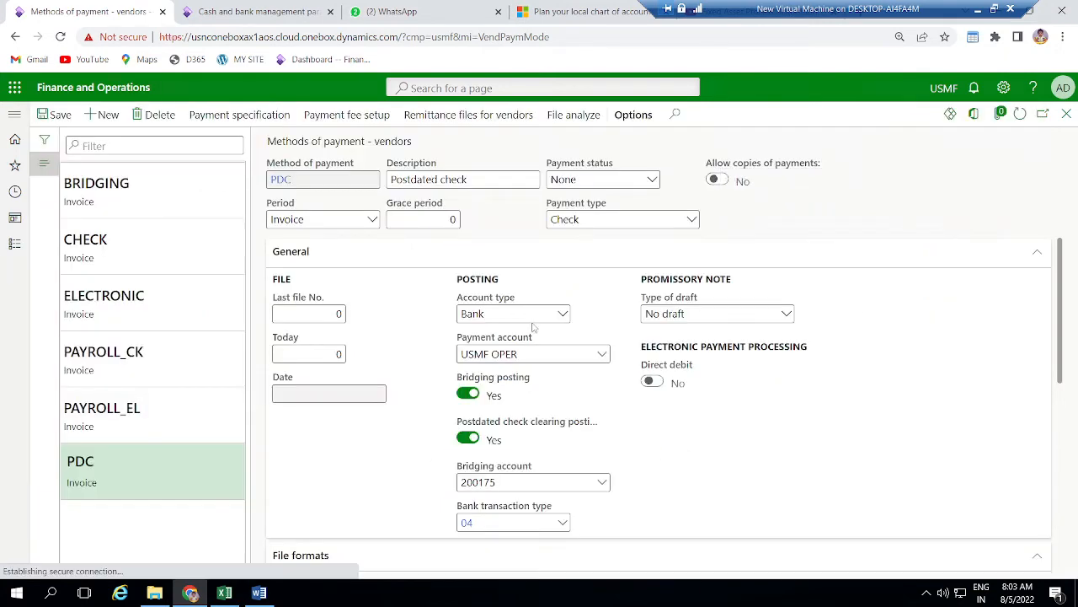
{"action": "key", "text": "alt+Tab"}
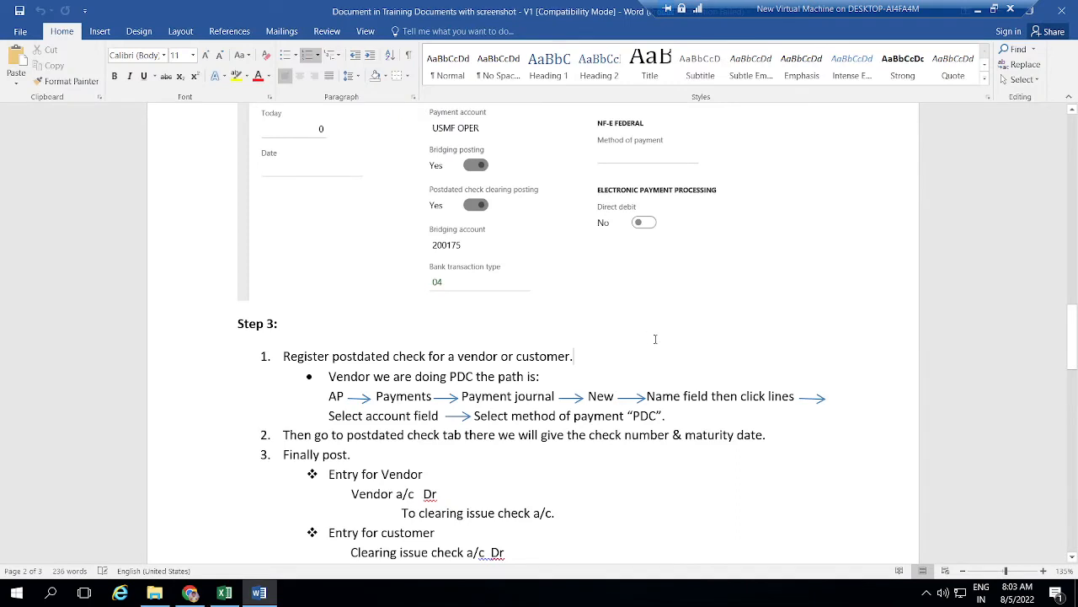
{"action": "key", "text": "alt+Tab"}
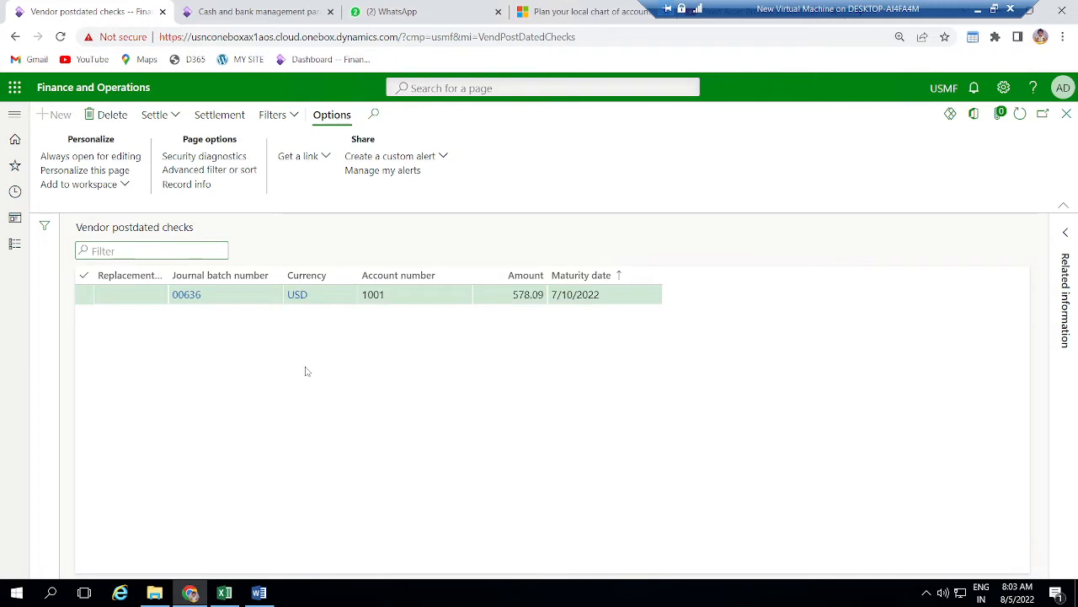
Step: Open the Vendor payment journal from the Accounts payable module and switch back to the Step 3 instructions in Word
{"action": "left_click", "coordinate": [14, 244]}
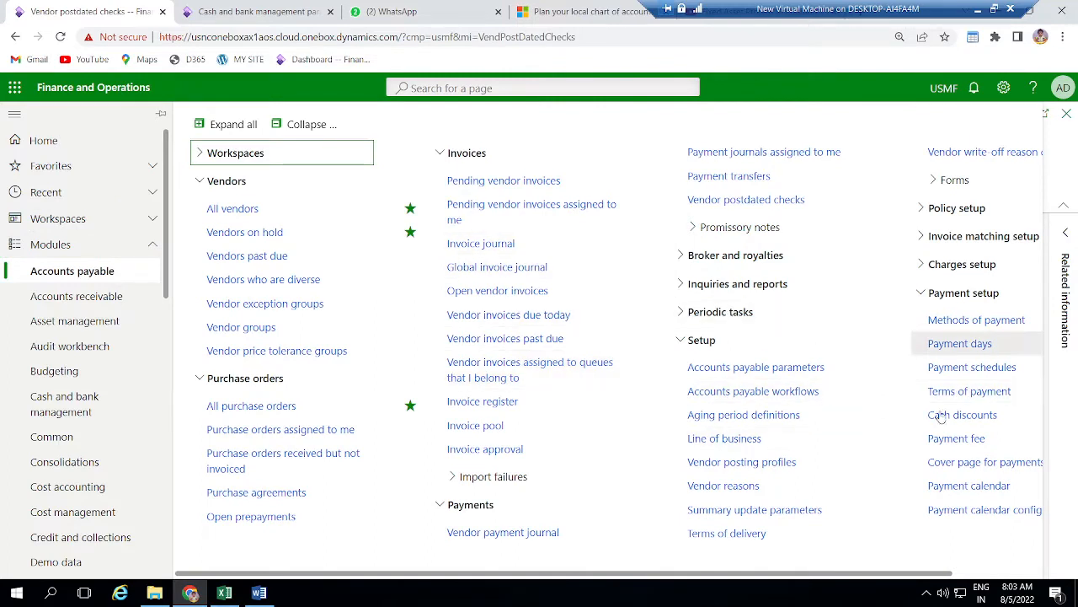
{"action": "left_click", "coordinate": [536, 533]}
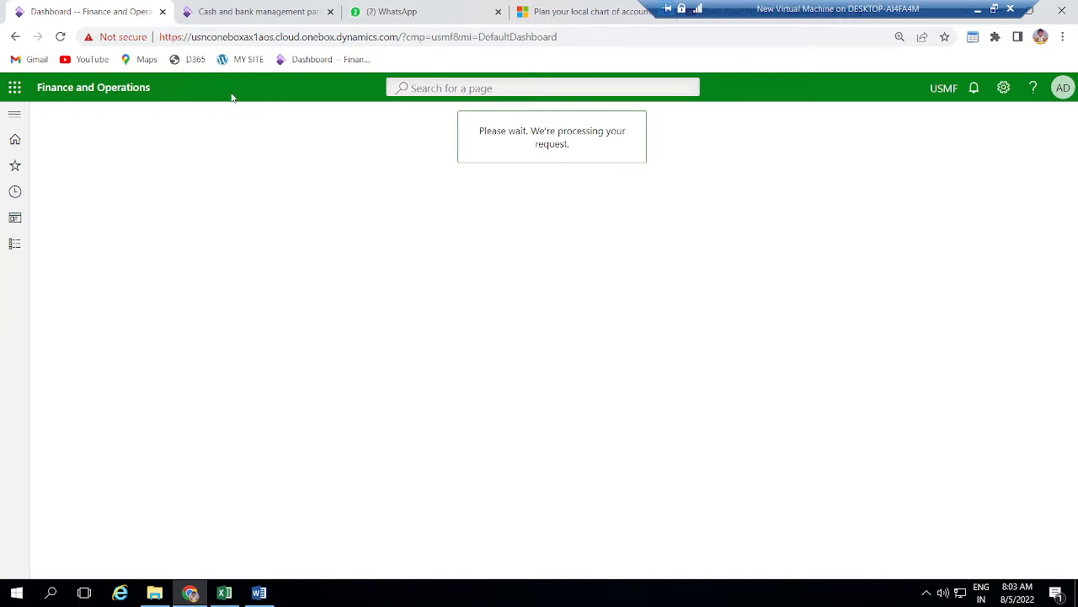
{"action": "key", "text": "alt+Tab"}
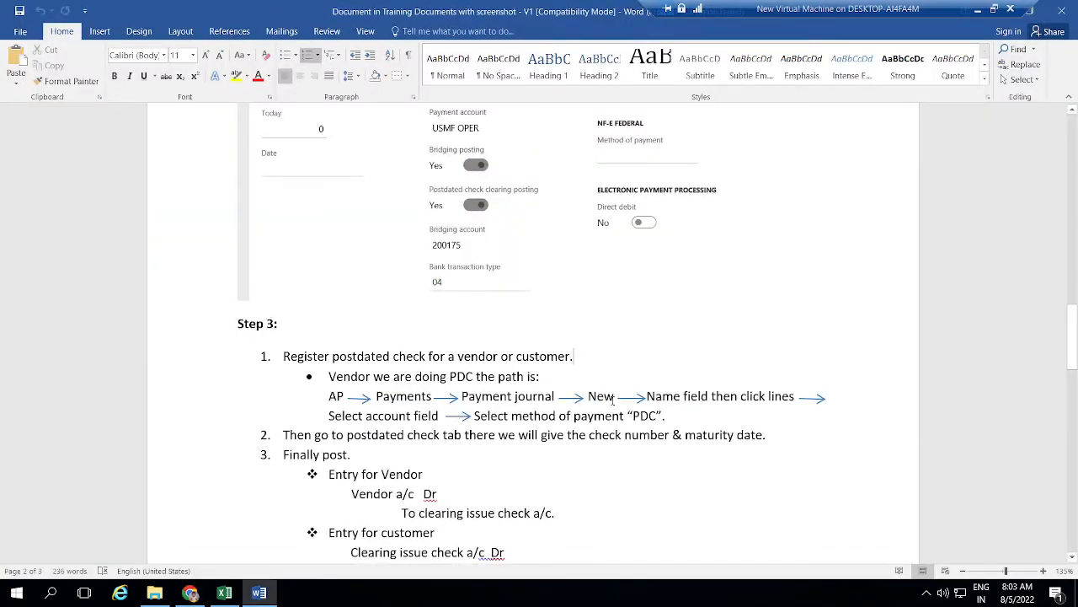
Step: Reread the Step 3 registration path in Word and check the postdated check parameters before returning to the Vendor payment journal
{"action": "key", "text": "alt+Tab"}
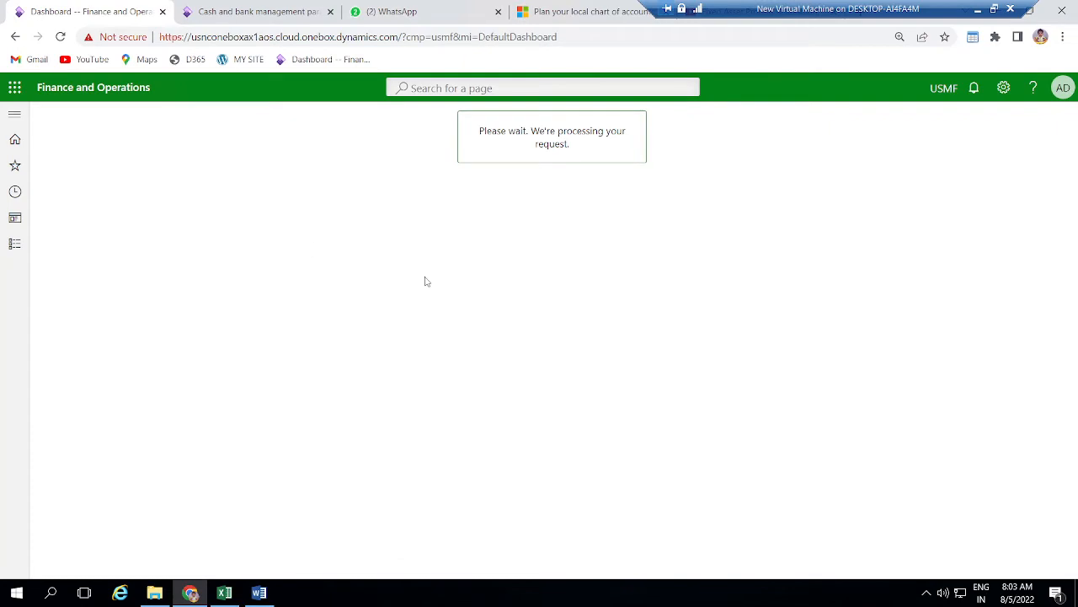
{"action": "key", "text": "alt+Tab"}
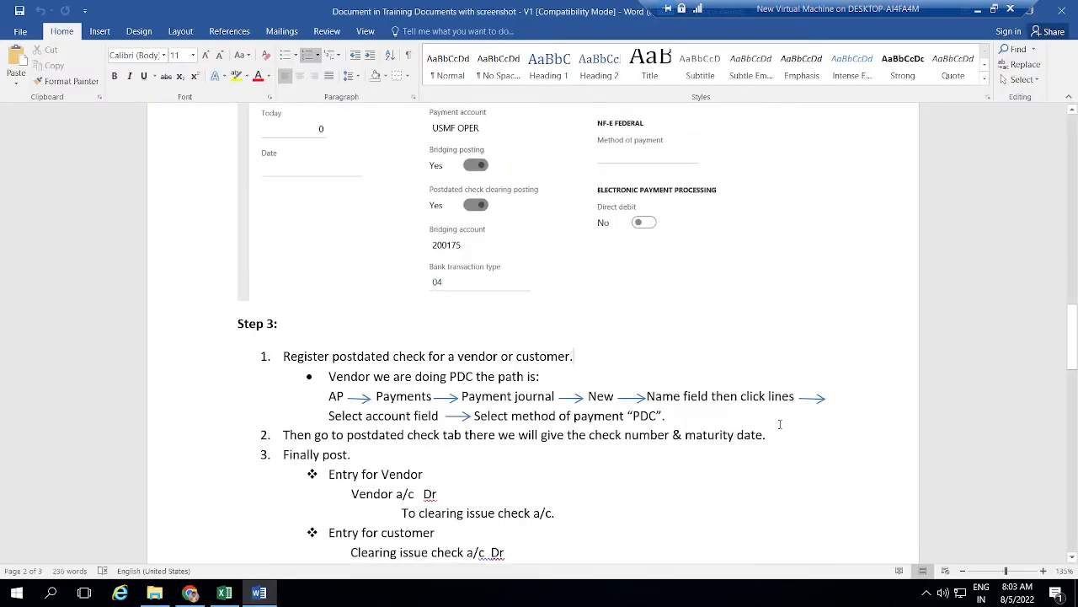
{"action": "key", "text": "alt+Tab"}
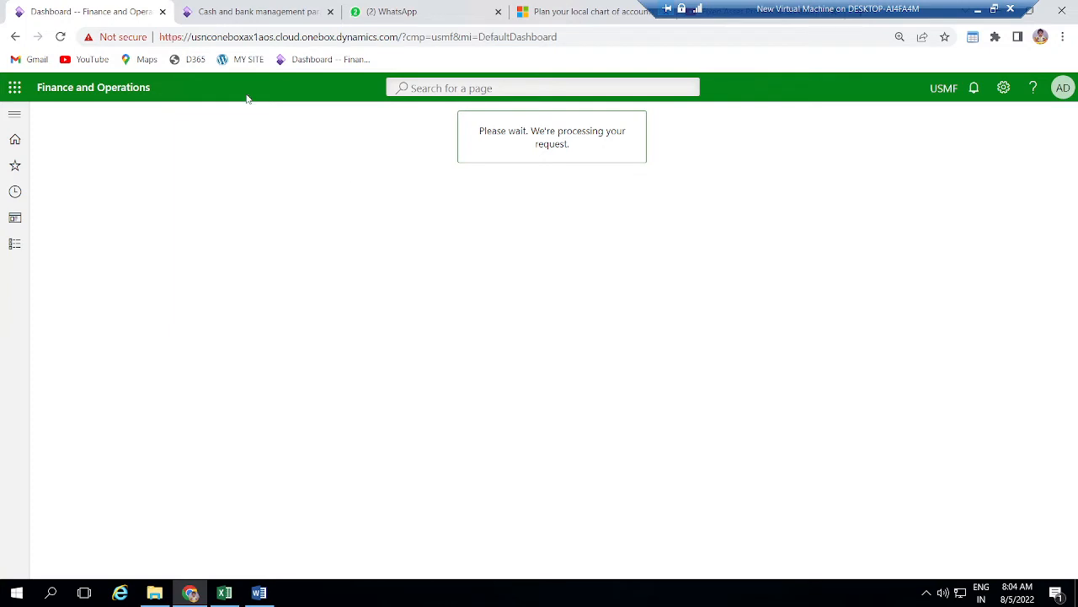
{"action": "left_click", "coordinate": [272, 12]}
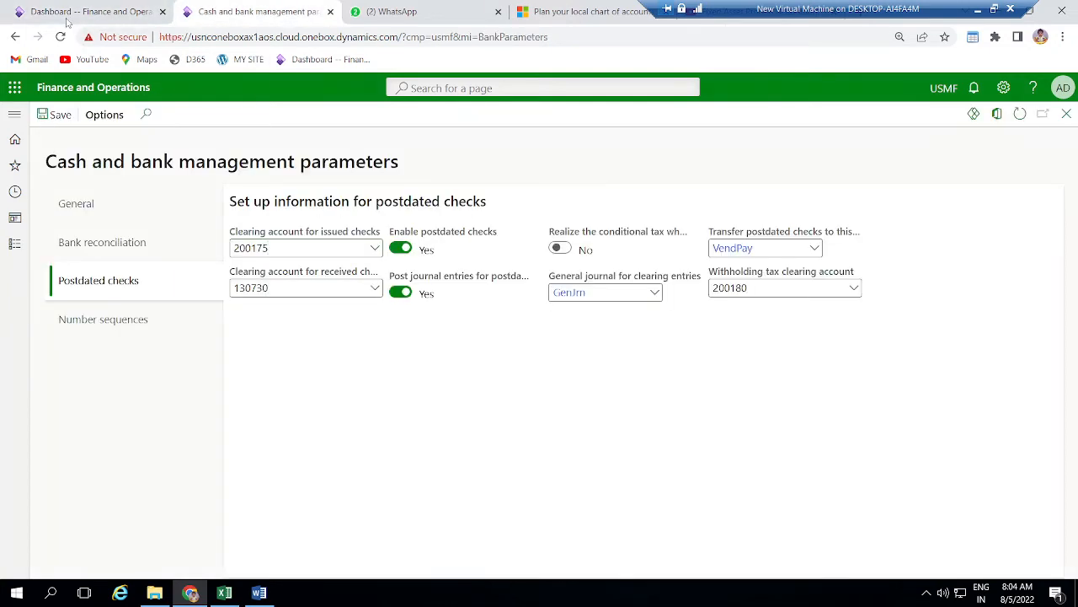
{"action": "left_click", "coordinate": [92, 13]}
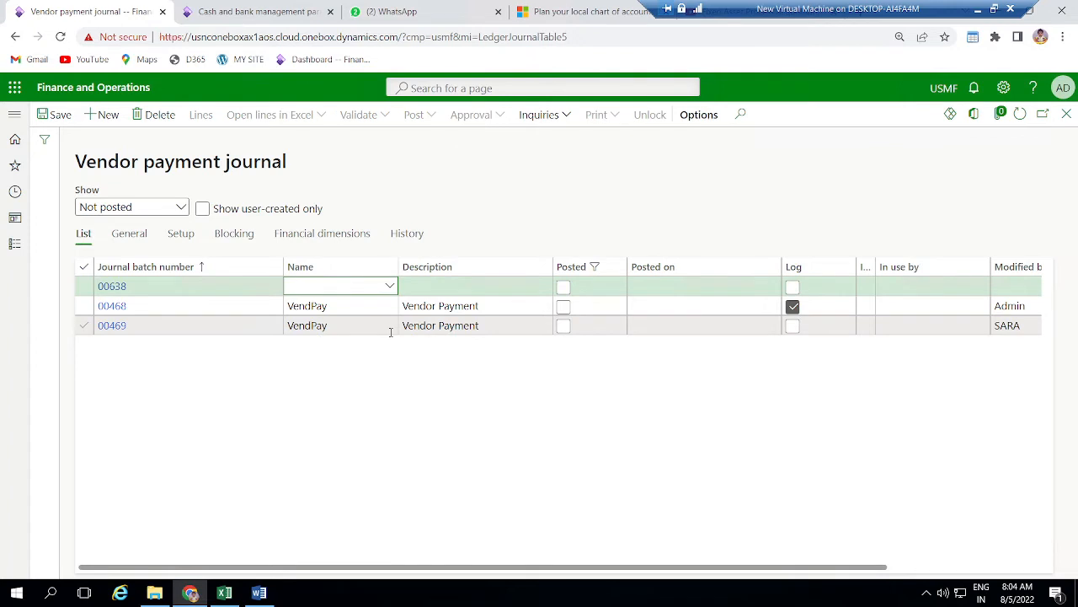
Step: Set the new vendor payment journal's name to VendPay and description to PDC, and open its lines
{"action": "type", "text": "vendpay"}
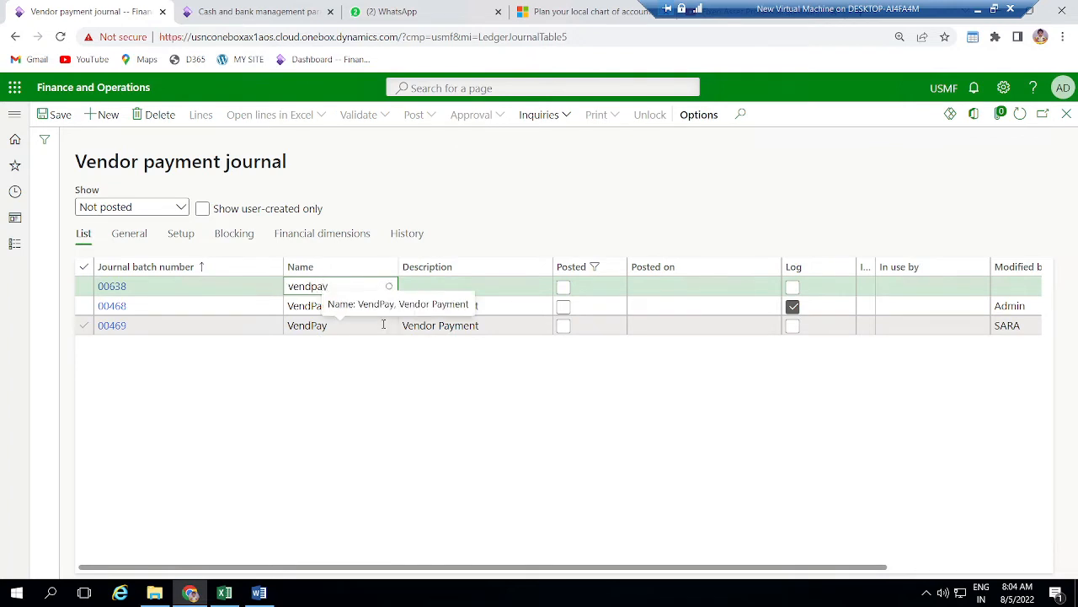
{"action": "key", "text": "Tab"}
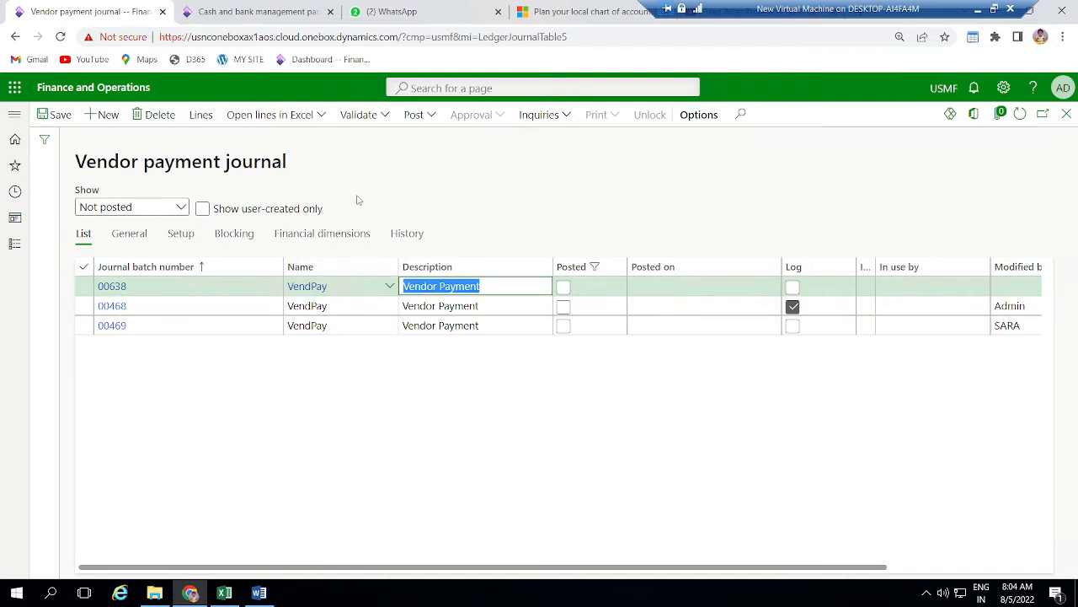
{"action": "type", "text": "PDC"}
{"action": "key", "text": "Tab"}
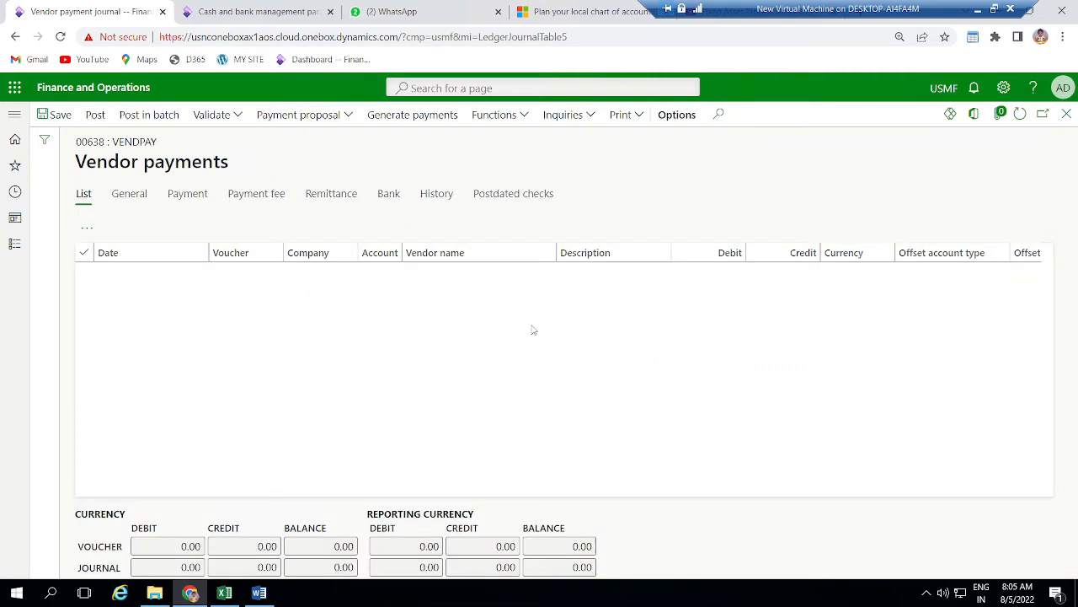
Step: Add a payment line for vendor account 1001 with the description PDC
{"action": "left_click", "coordinate": [418, 271]}
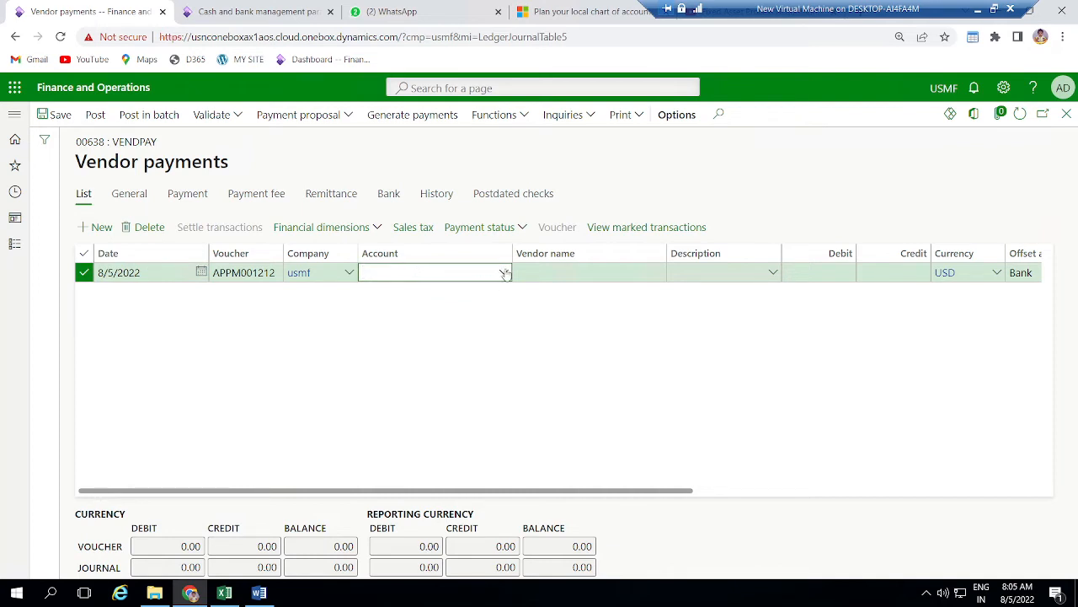
{"action": "left_click", "coordinate": [505, 274]}
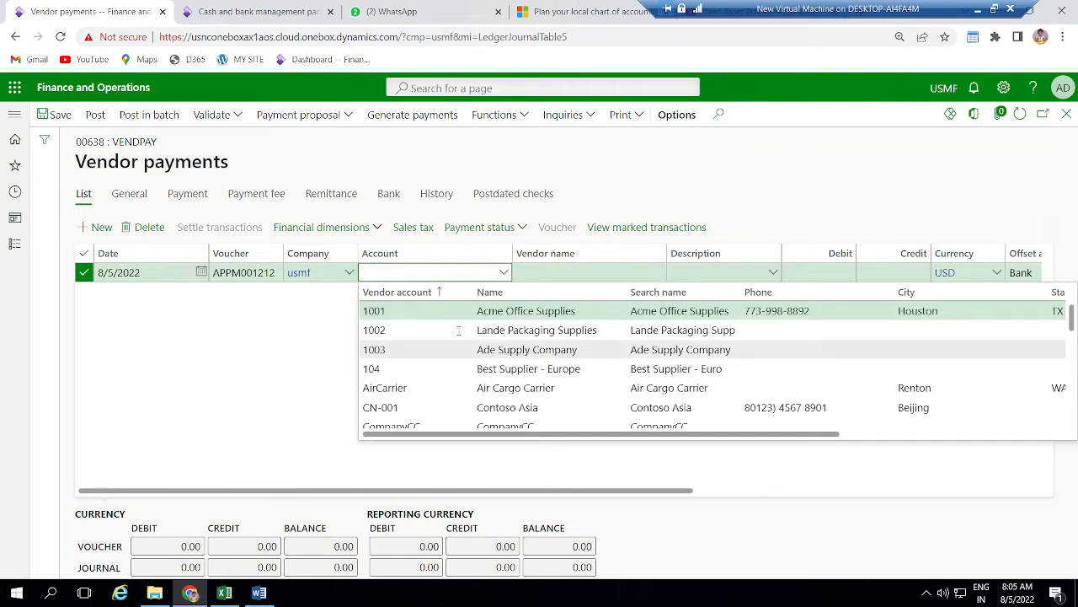
{"action": "left_click", "coordinate": [444, 312]}
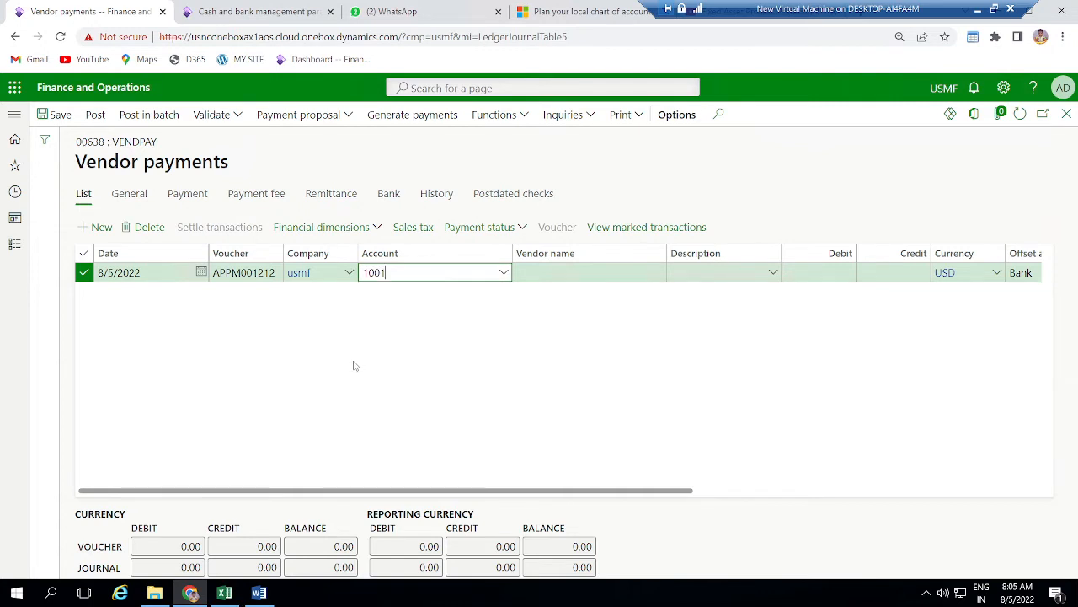
{"action": "key", "text": "Tab"}
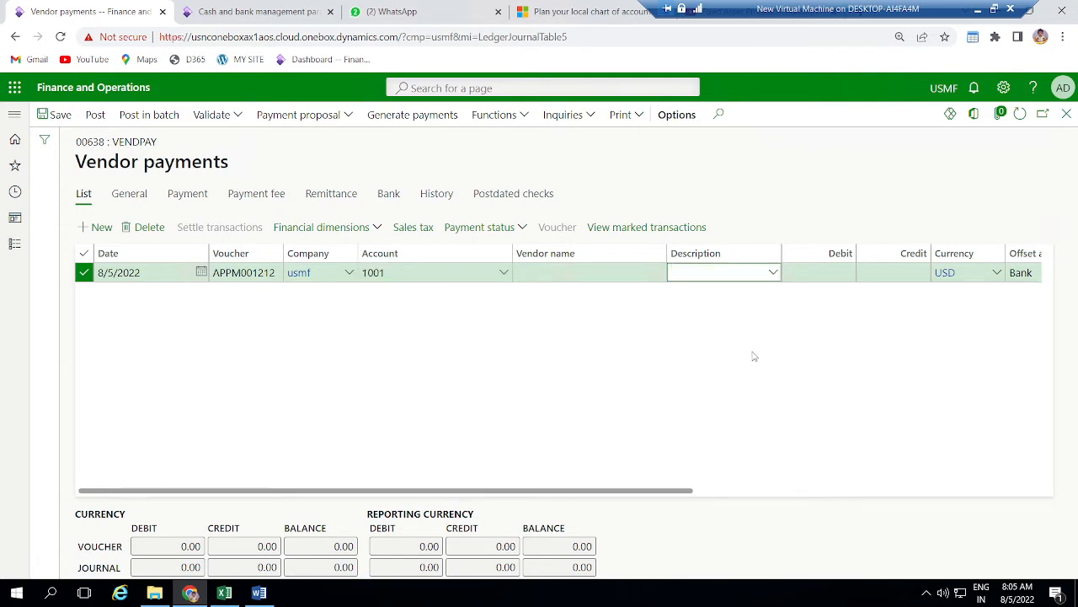
{"action": "type", "text": "PDC"}
{"action": "key", "text": "Tab"}
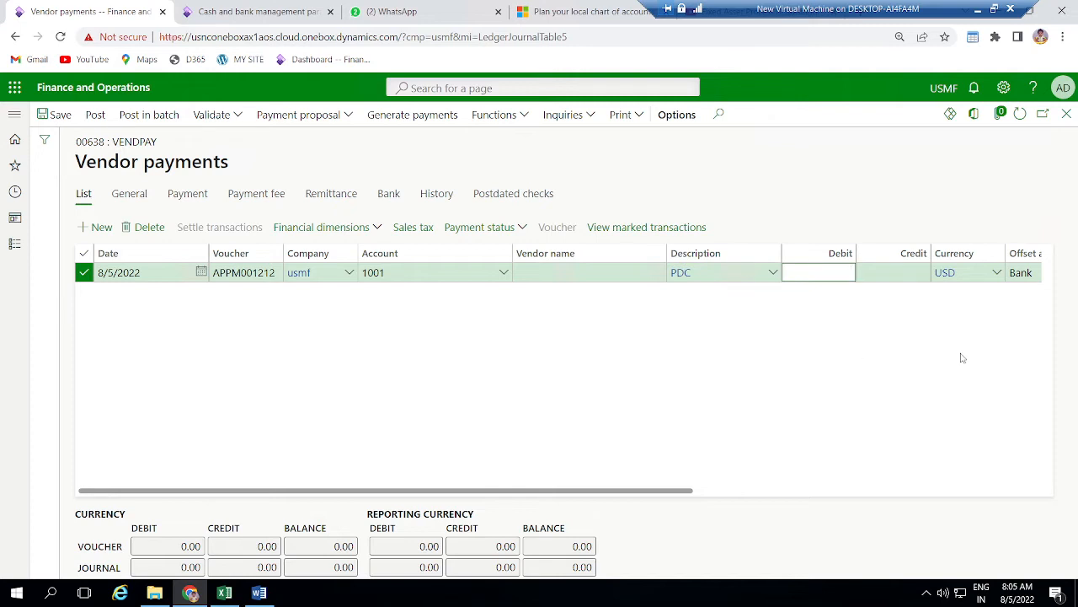
Step: Give the payment line a debit of 1,000.00 in USD and set its method of payment to PDC
{"action": "type", "text": "1000"}
{"action": "key", "text": "Tab"}
{"action": "key", "text": "Tab"}
{"action": "key", "text": "Tab"}
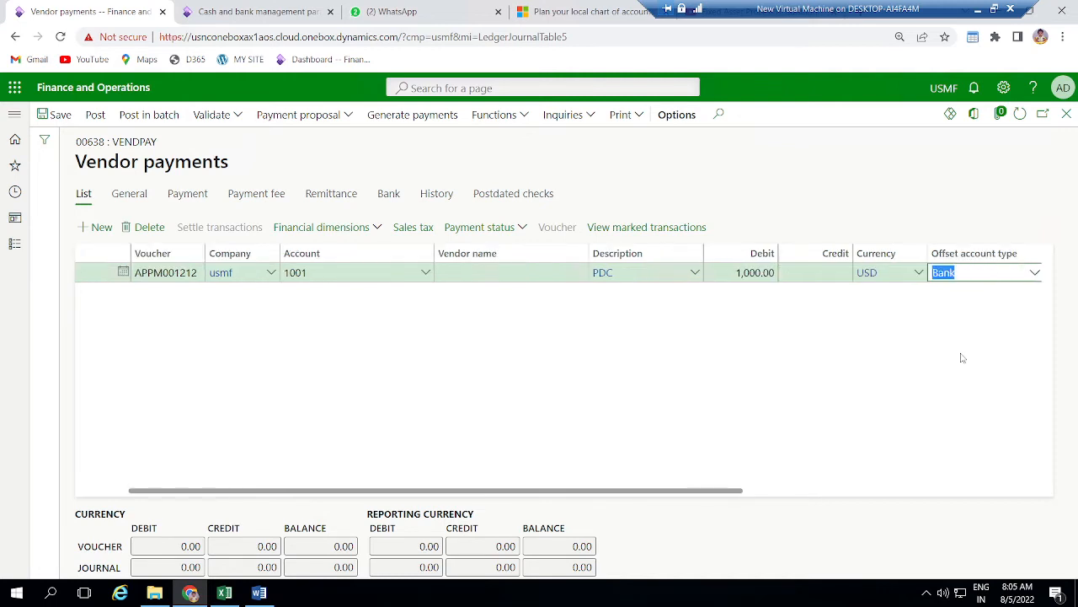
{"action": "key", "text": "Tab"}
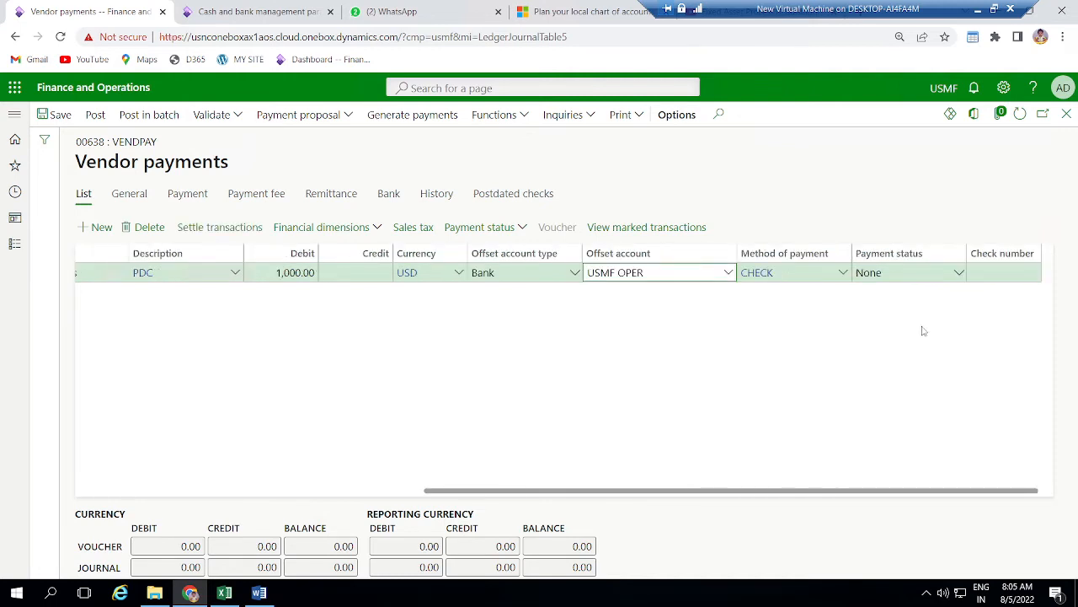
{"action": "key", "text": "Tab"}
{"action": "type", "text": "p"}
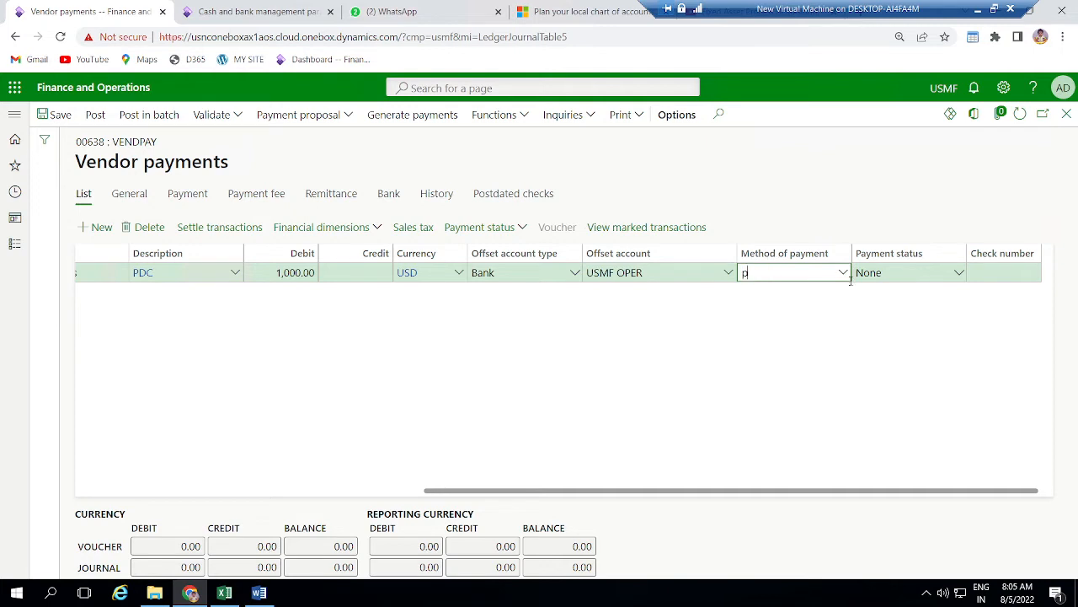
{"action": "type", "text": "dc"}
{"action": "key", "text": "Tab"}
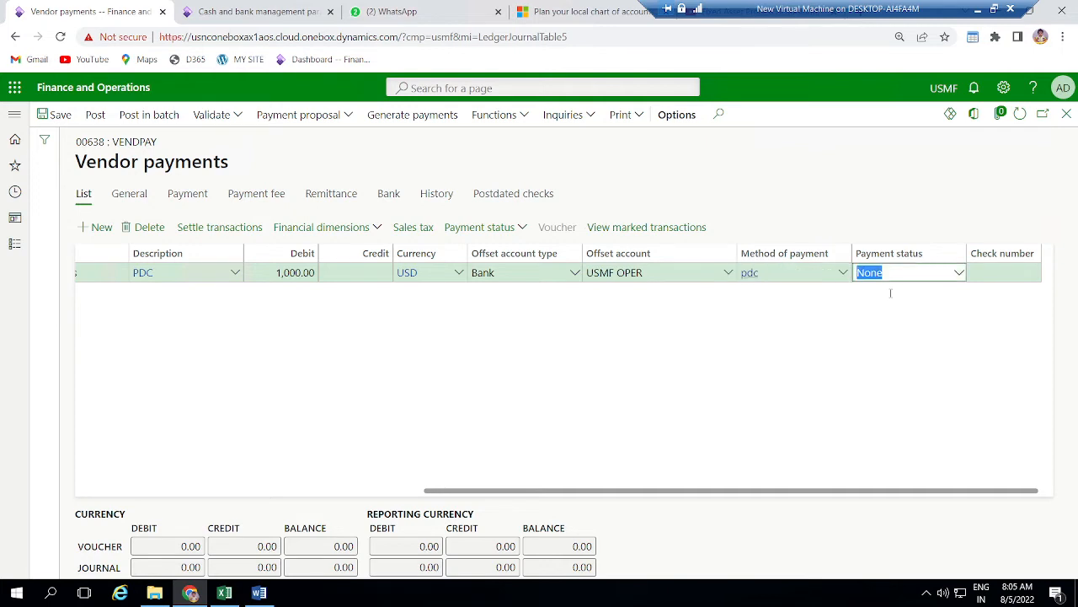
{"action": "key", "text": "Tab"}
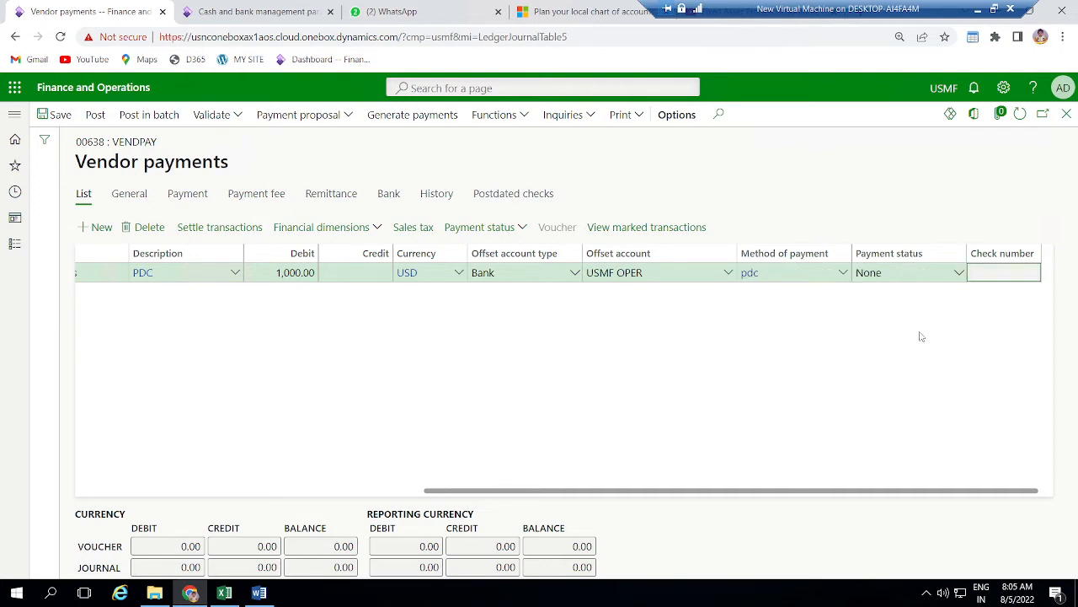
{"action": "key", "text": "Tab"}
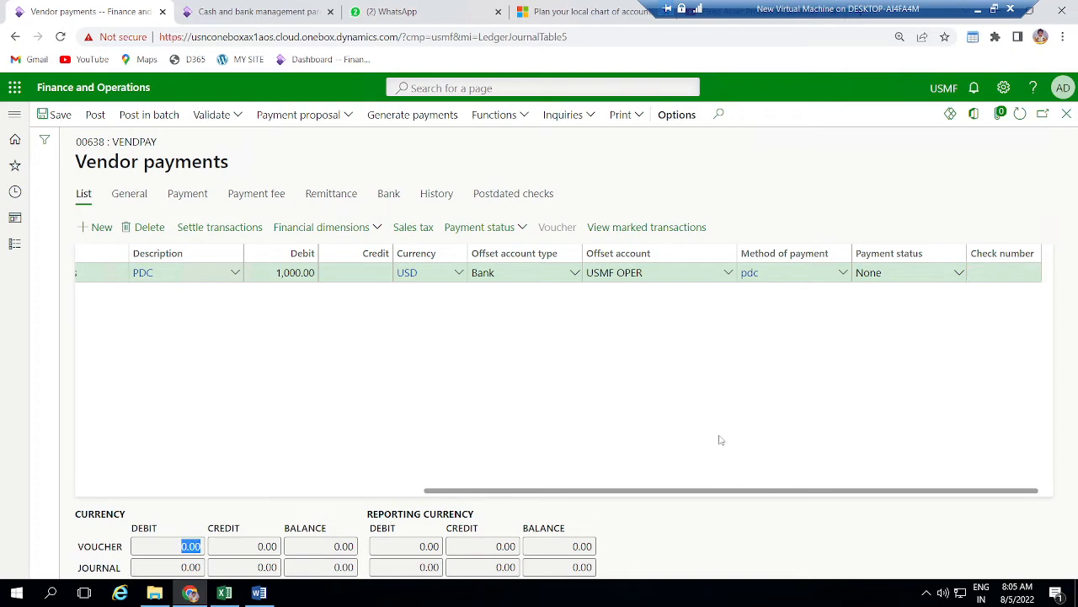
Step: Check the postdated check instruction in Word and set the payment line's maturity date to 8/8/2022
{"action": "key", "text": "alt+Tab"}
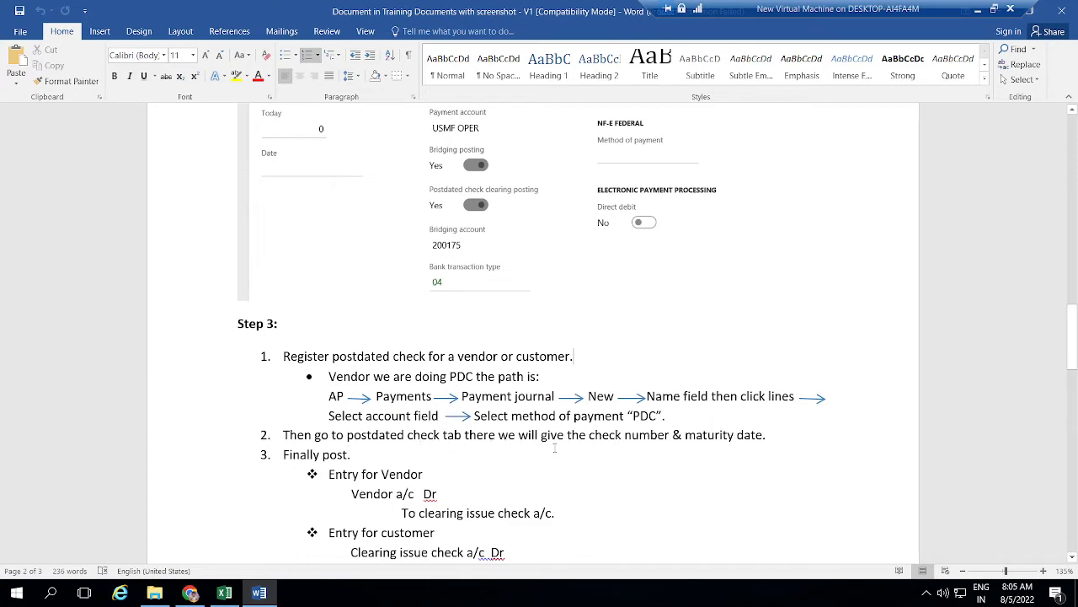
{"action": "key", "text": "alt+Tab"}
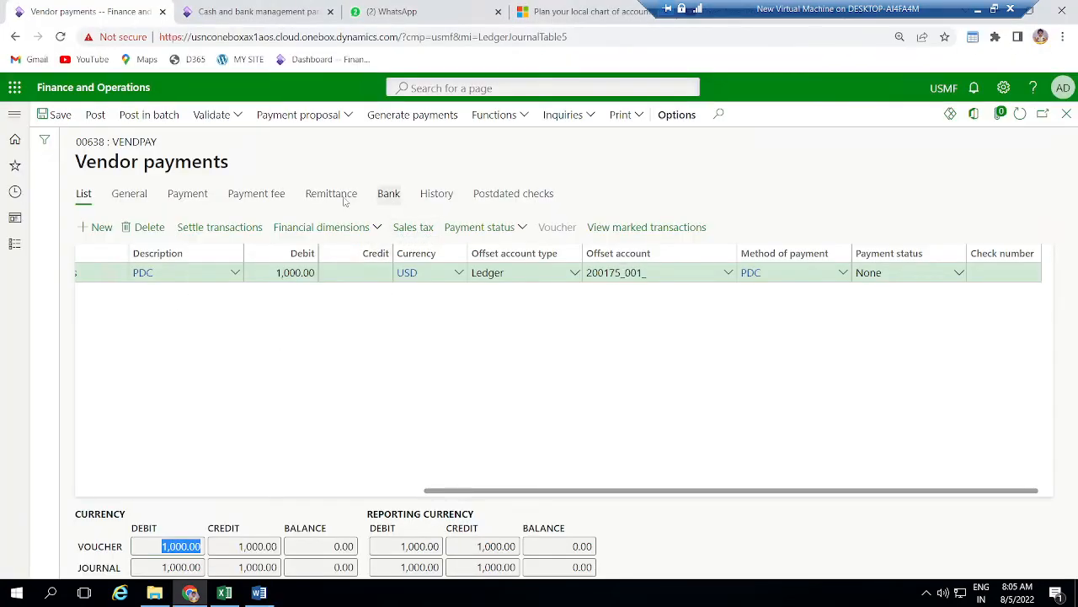
{"action": "left_click", "coordinate": [501, 197]}
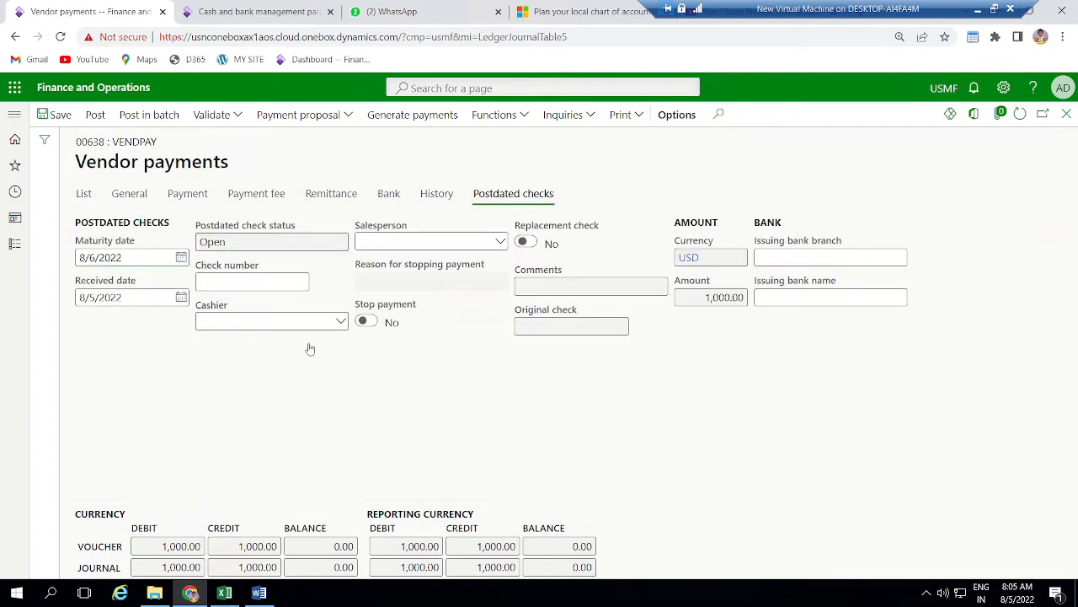
{"action": "left_click", "coordinate": [182, 258]}
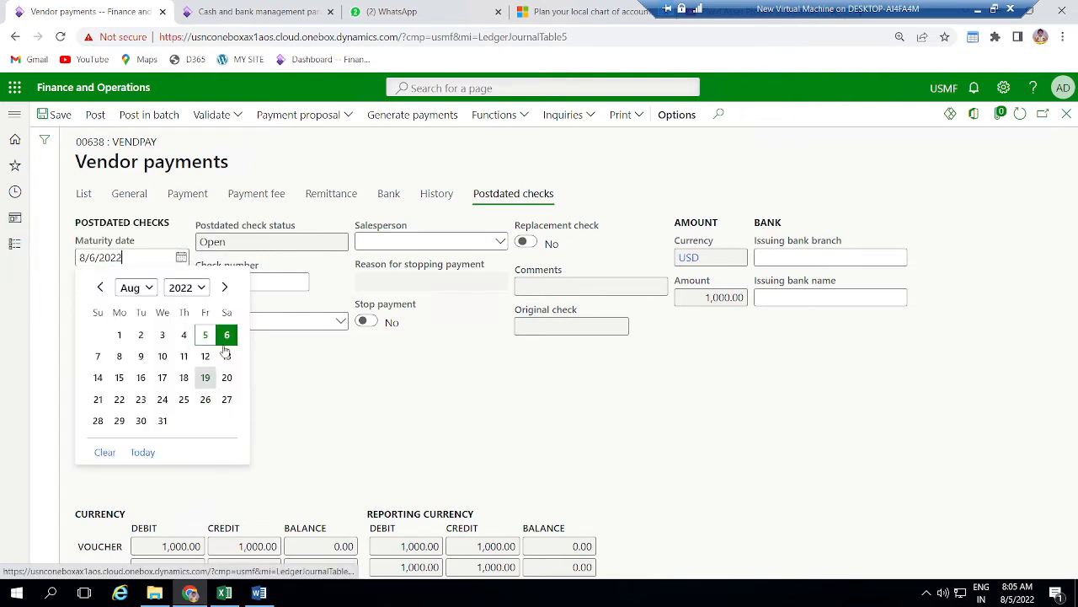
{"action": "left_click", "coordinate": [119, 356]}
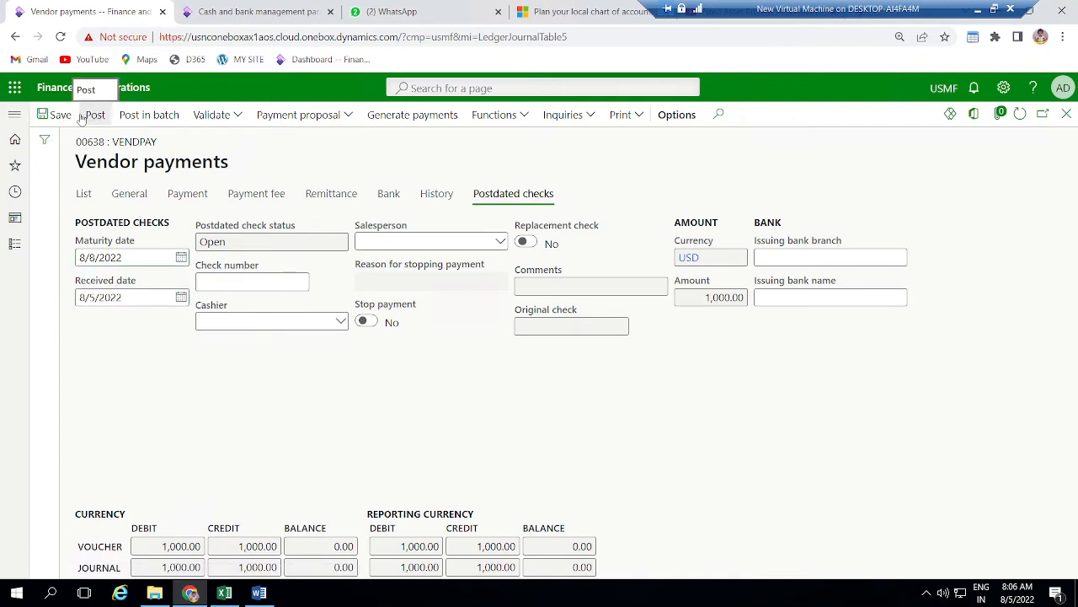
Step: Try to post the payment journal, review the posting message details and dismiss the messages
{"action": "left_click", "coordinate": [84, 195]}
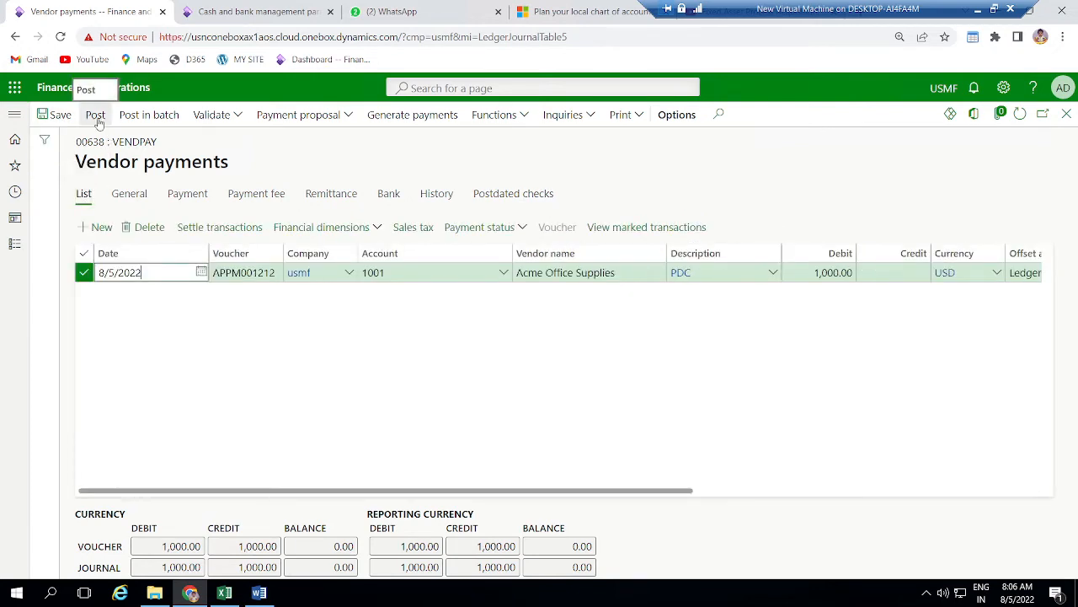
{"action": "left_click", "coordinate": [97, 118]}
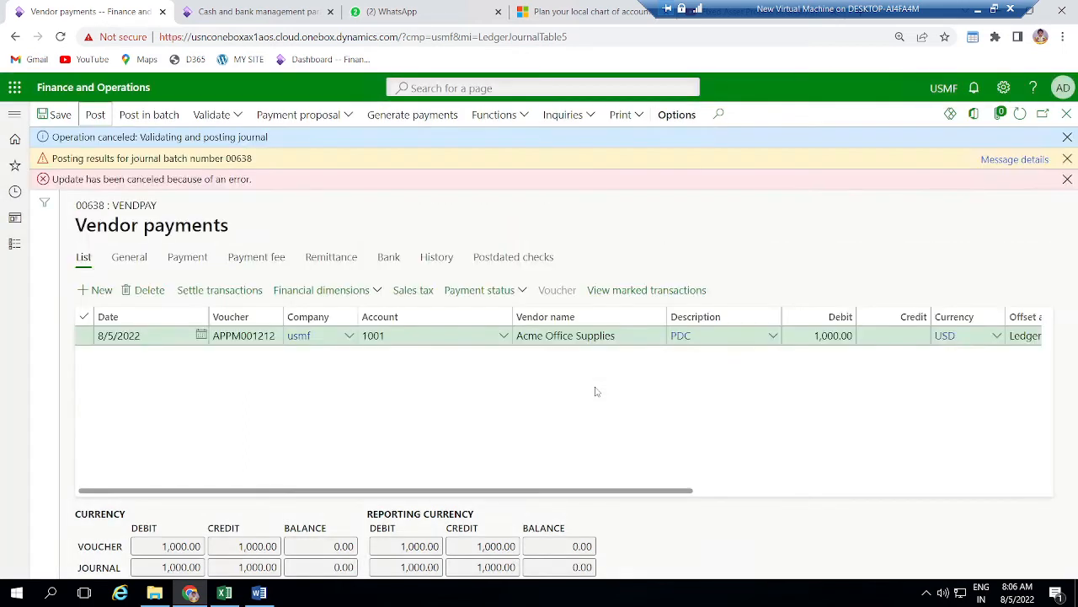
{"action": "left_click", "coordinate": [997, 161]}
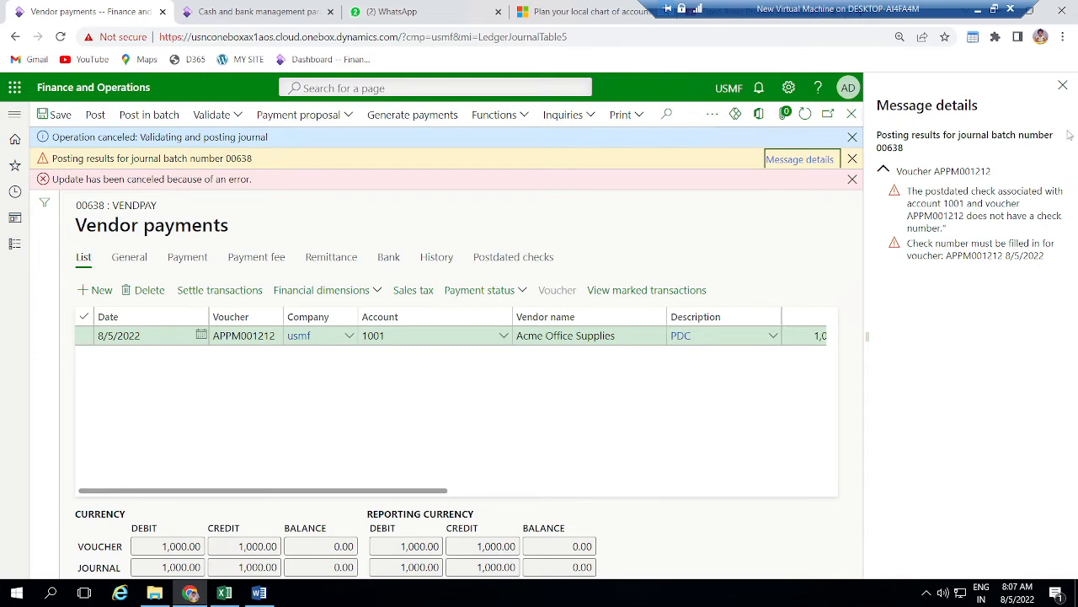
{"action": "left_click", "coordinate": [1064, 91]}
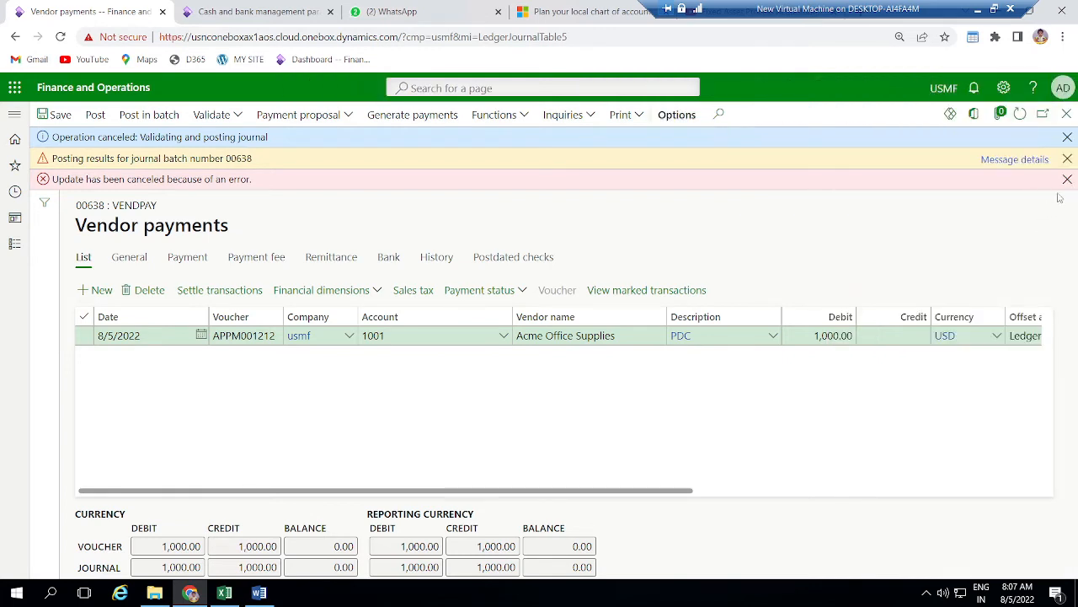
{"action": "left_click", "coordinate": [1068, 178]}
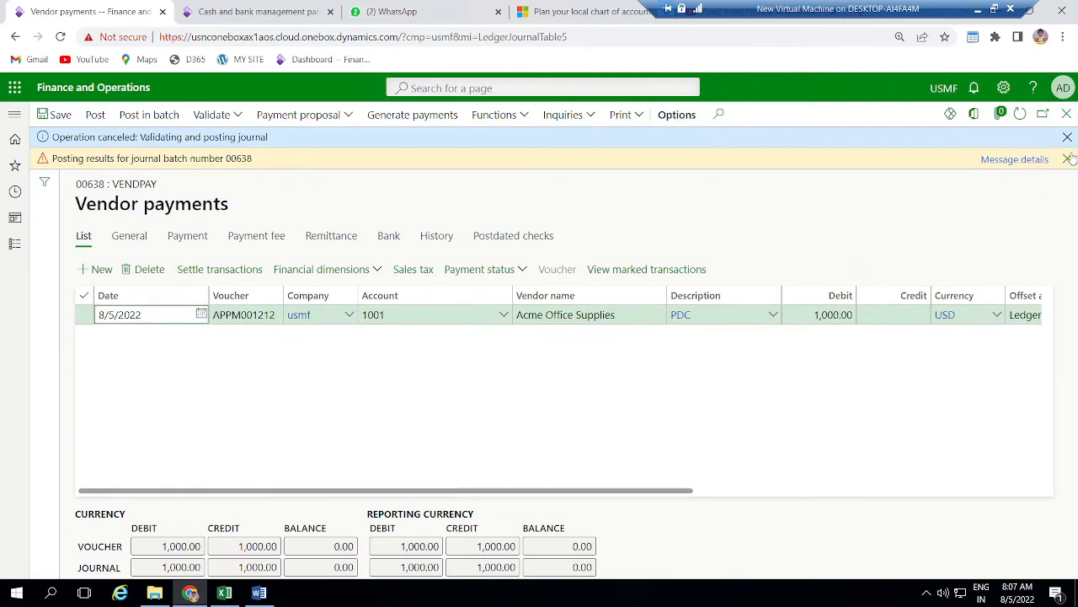
{"action": "left_click", "coordinate": [1067, 157]}
{"action": "left_click", "coordinate": [1067, 136]}
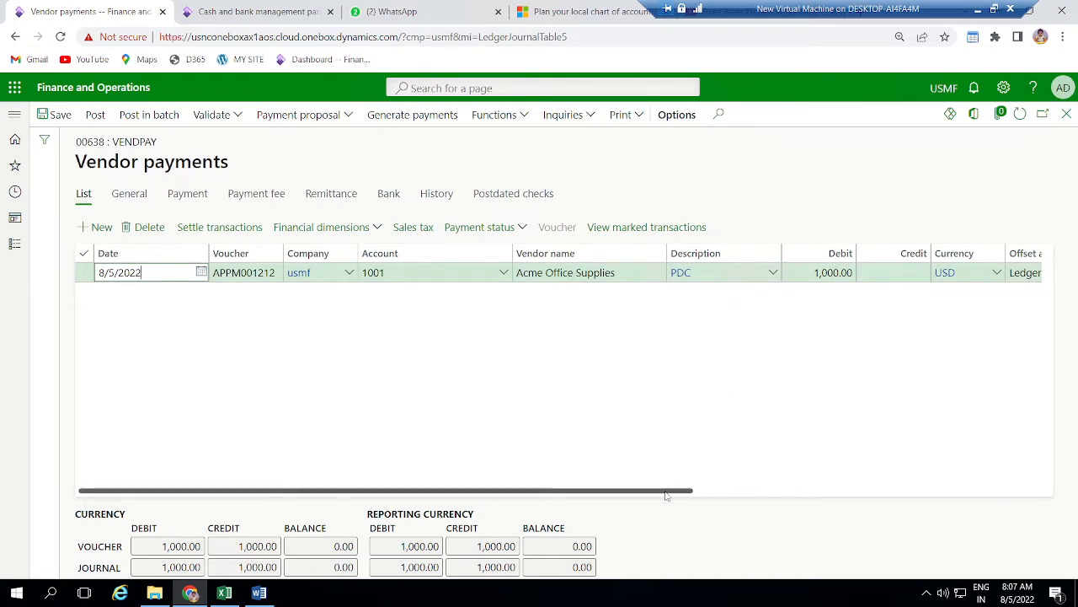
Step: Review the vendor method of payment setup for PDC from the payment line and return to the journal
{"action": "left_click_drag", "start_coordinate": [671, 490], "coordinate": [1020, 488]}
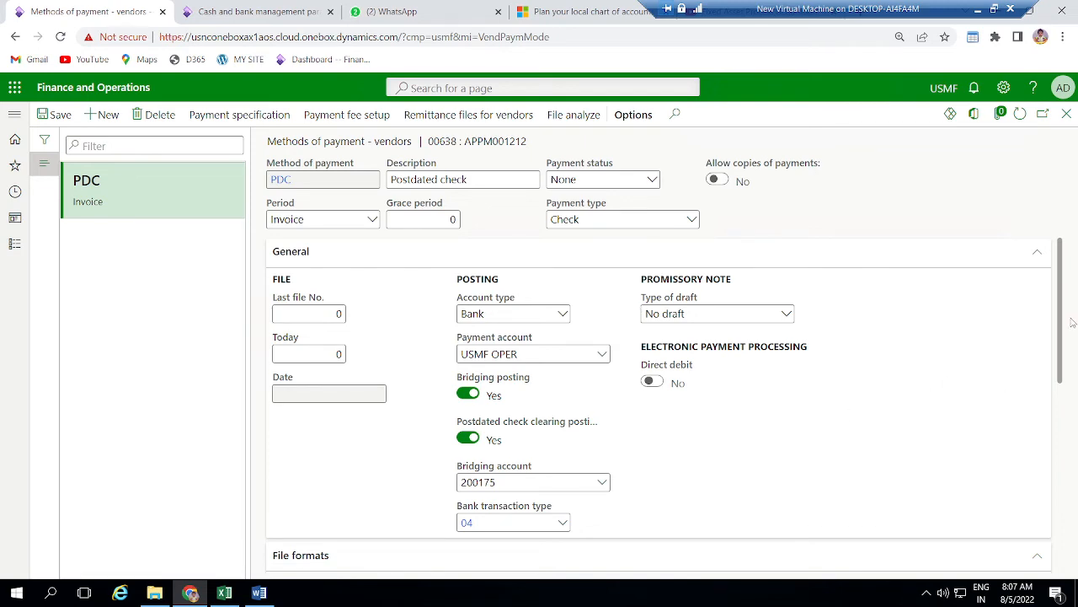
{"action": "mouse_move", "coordinate": [1060, 313]}
{"action": "left_mouse_down"}
{"action": "mouse_move", "coordinate": [1061, 512]}
{"action": "mouse_move", "coordinate": [1073, 307]}
{"action": "left_mouse_up"}
{"action": "left_click", "coordinate": [1064, 116]}
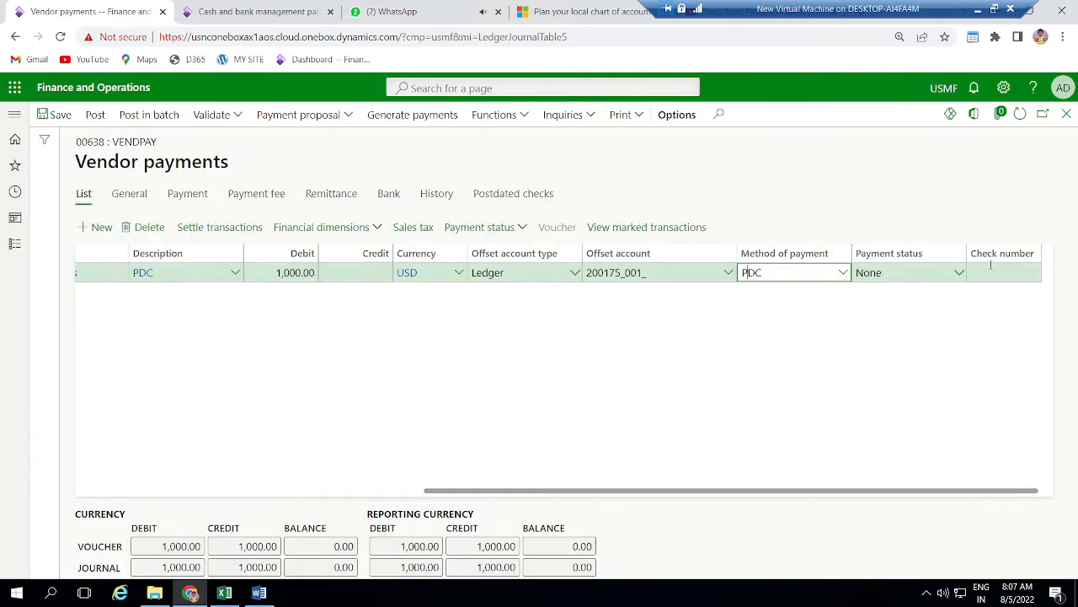
Step: Generate the payment by check from bank account USMF OPER starting at check 793, and switch to the Cash and bank management parameters
{"action": "left_click", "coordinate": [987, 272]}
{"action": "left_click_drag", "start_coordinate": [999, 302], "coordinate": [609, 288]}
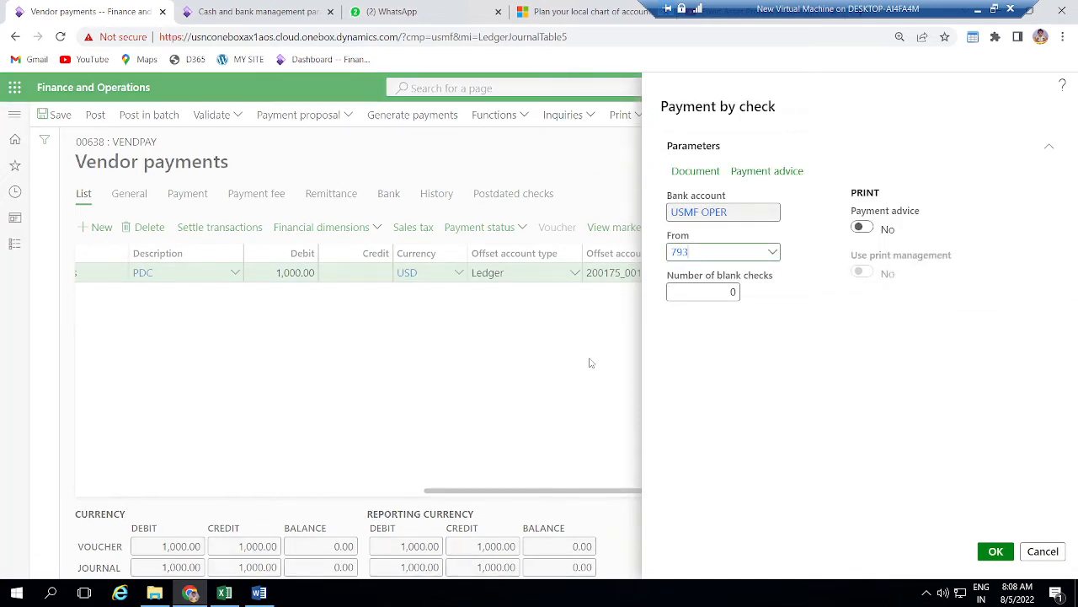
{"action": "left_click", "coordinate": [994, 552]}
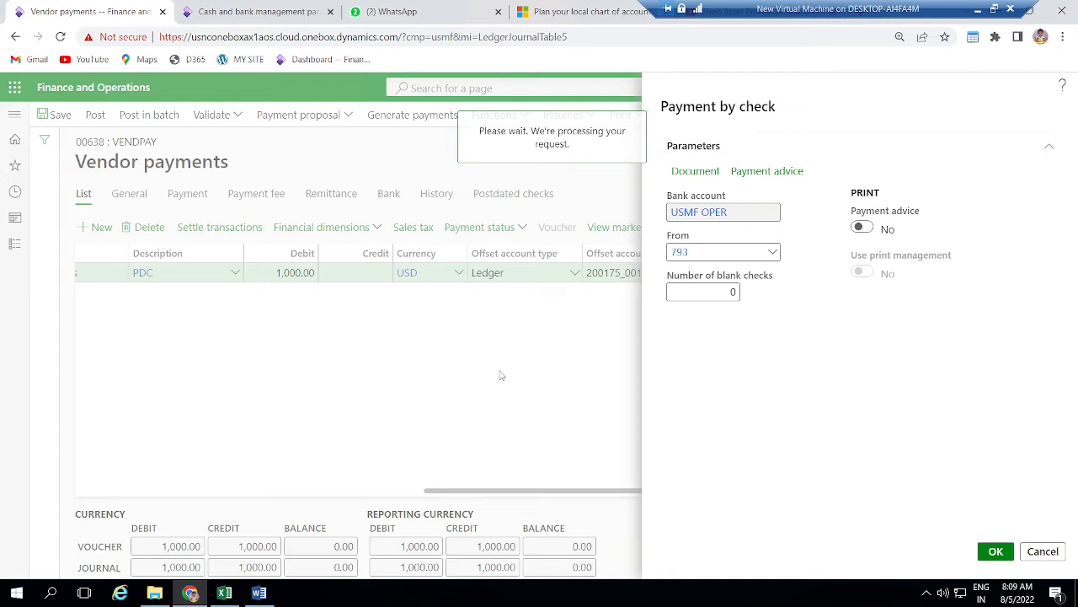
{"action": "left_click", "coordinate": [253, 15]}
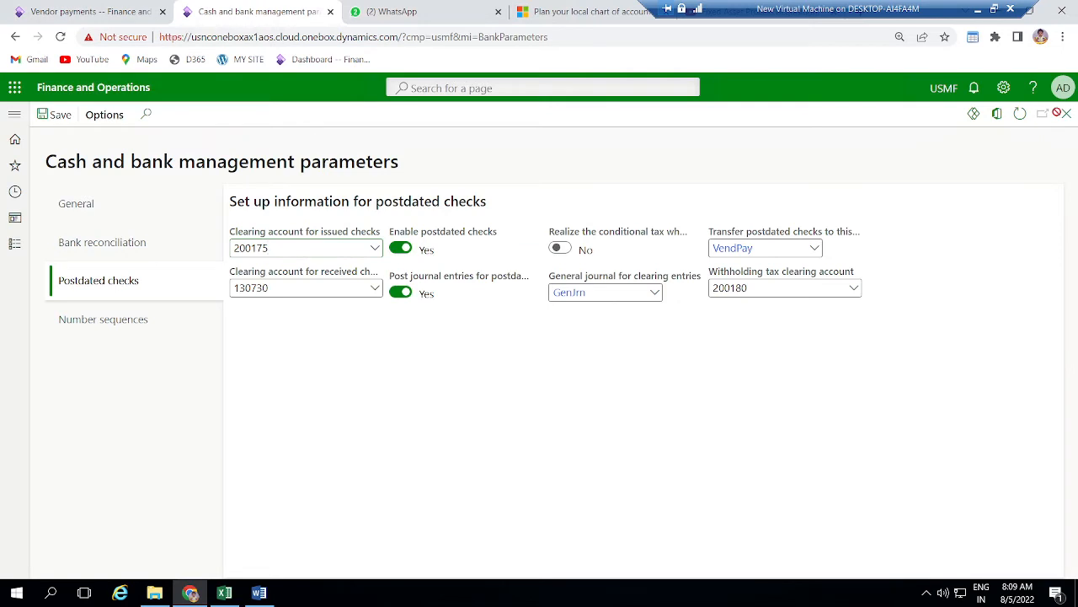
Step: Close the Cash and bank management parameters, return to the vendor payment journal and post it
{"action": "left_click", "coordinate": [1062, 113]}
{"action": "left_click", "coordinate": [1023, 139]}
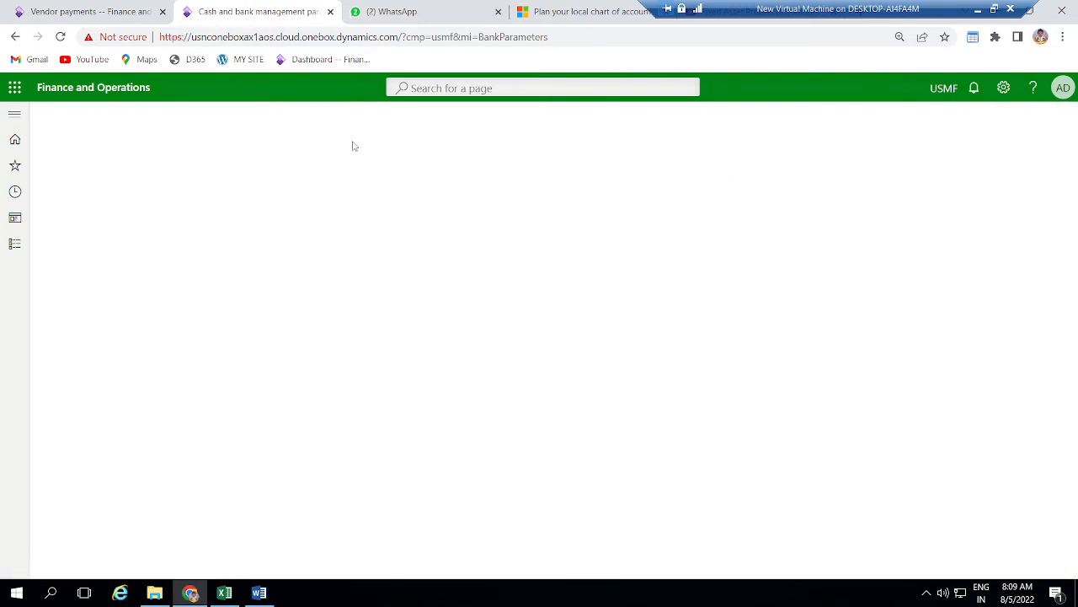
{"action": "left_click", "coordinate": [143, 12]}
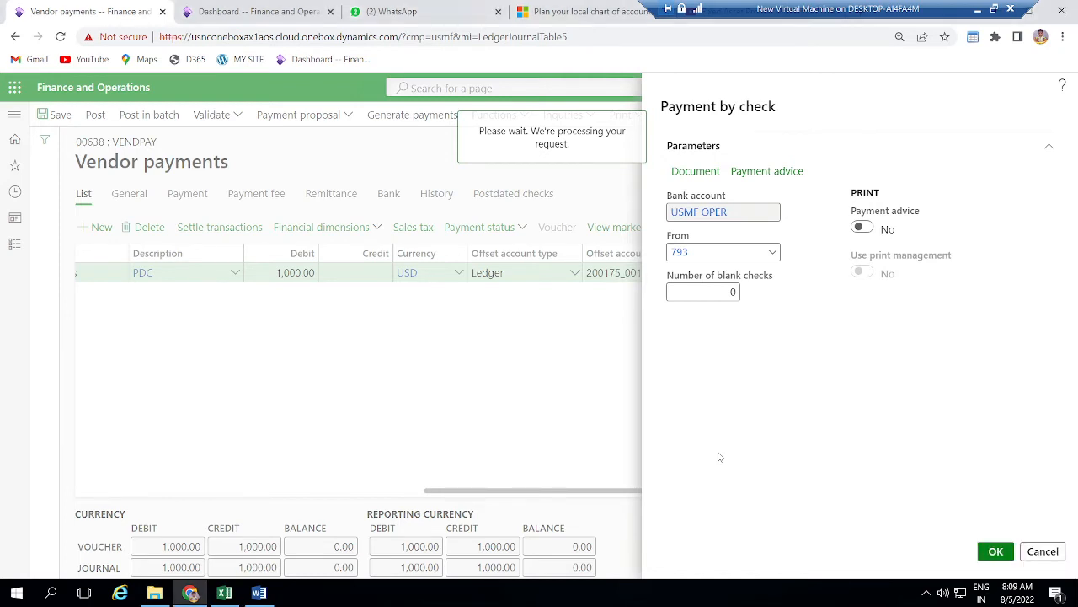
{"action": "mouse_move", "coordinate": [261, 595]}
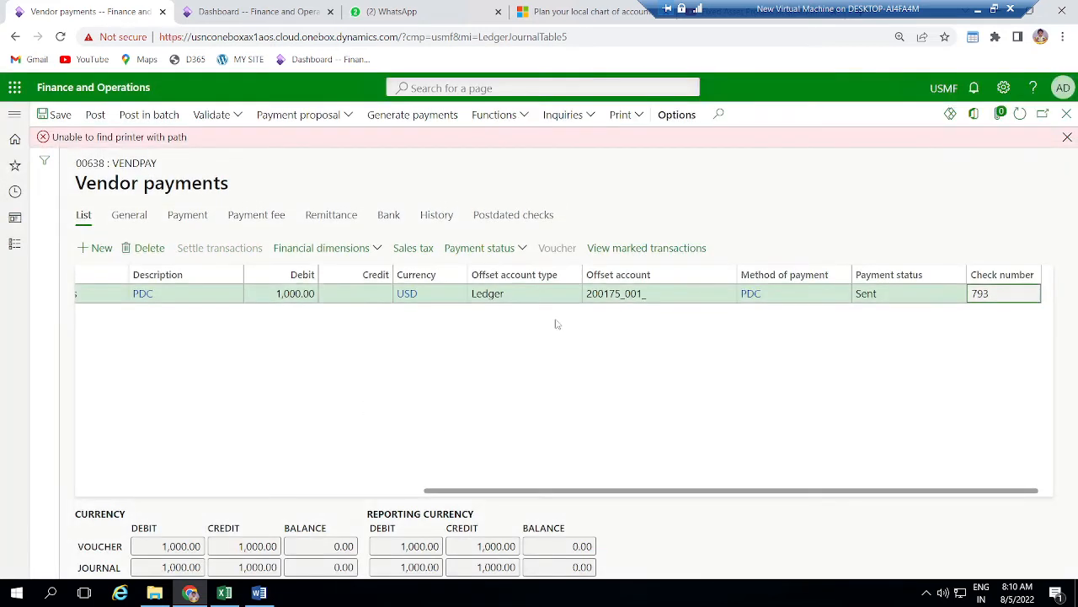
{"action": "left_click", "coordinate": [1067, 137]}
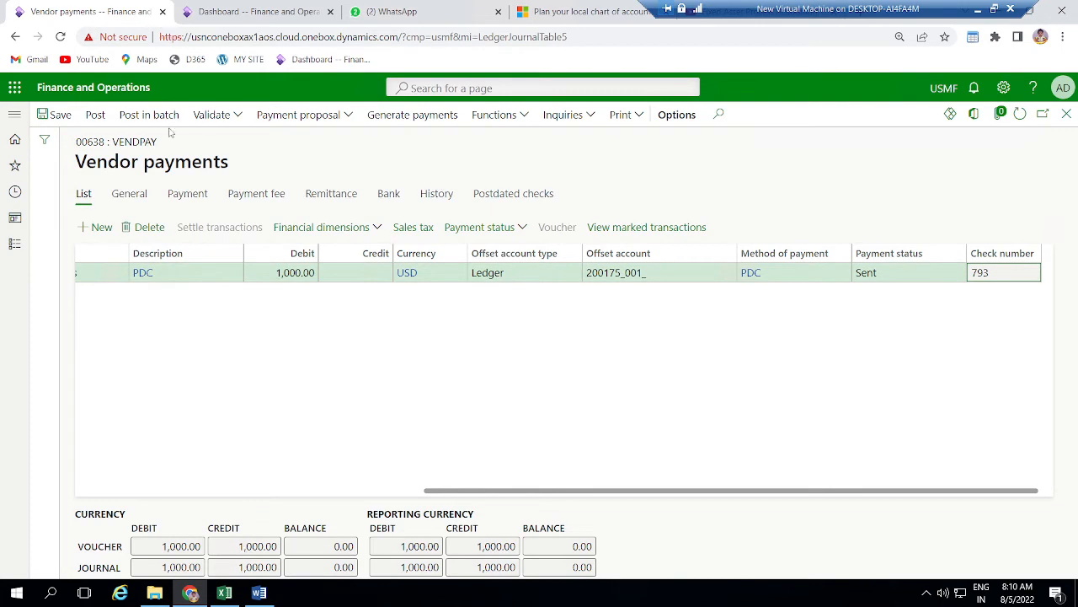
{"action": "left_click", "coordinate": [100, 117]}
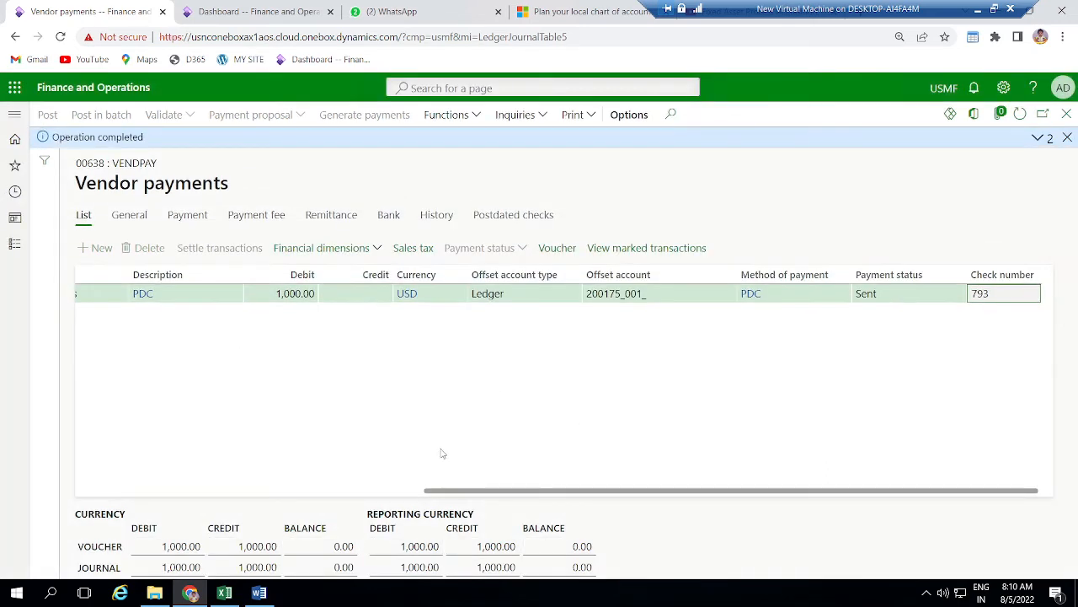
Step: Review the posted payment's voucher transactions, comparing the ledger accounts and amounts of both PDC entries
{"action": "left_click", "coordinate": [556, 250]}
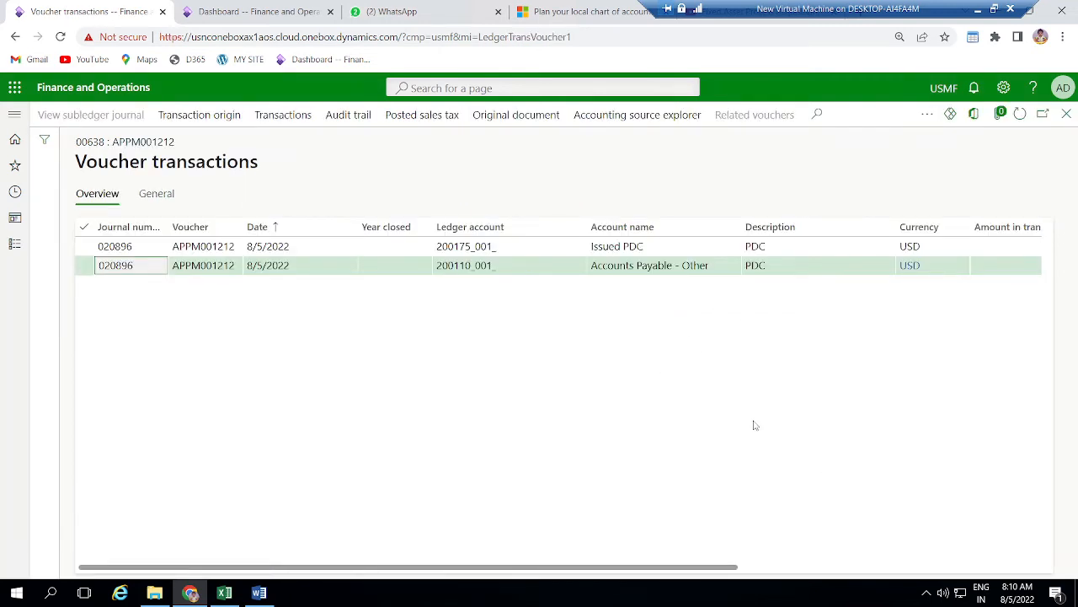
{"action": "left_click", "coordinate": [754, 566]}
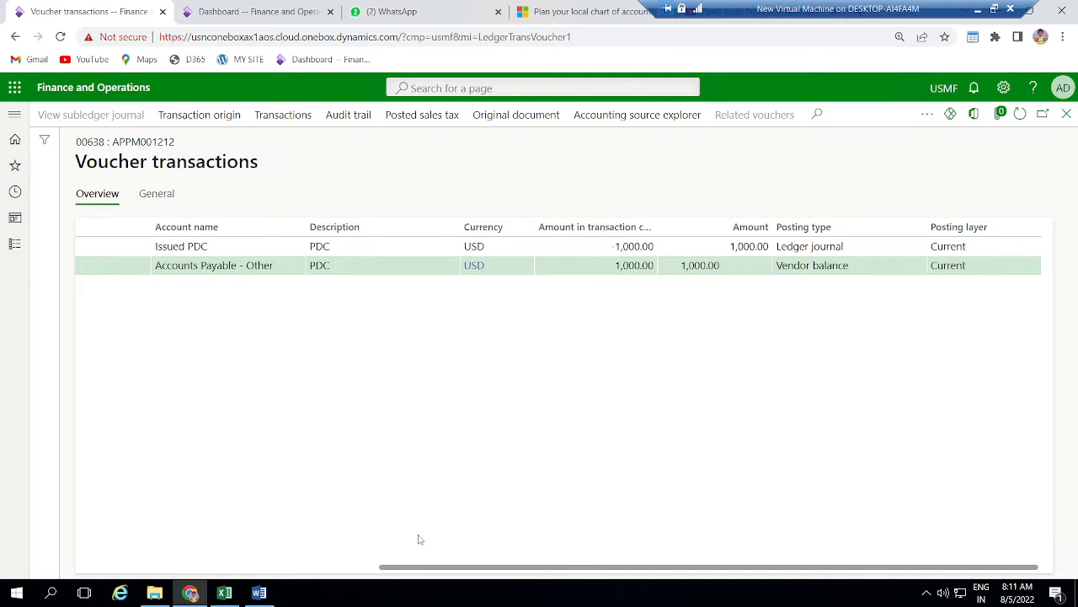
{"action": "left_click", "coordinate": [273, 571]}
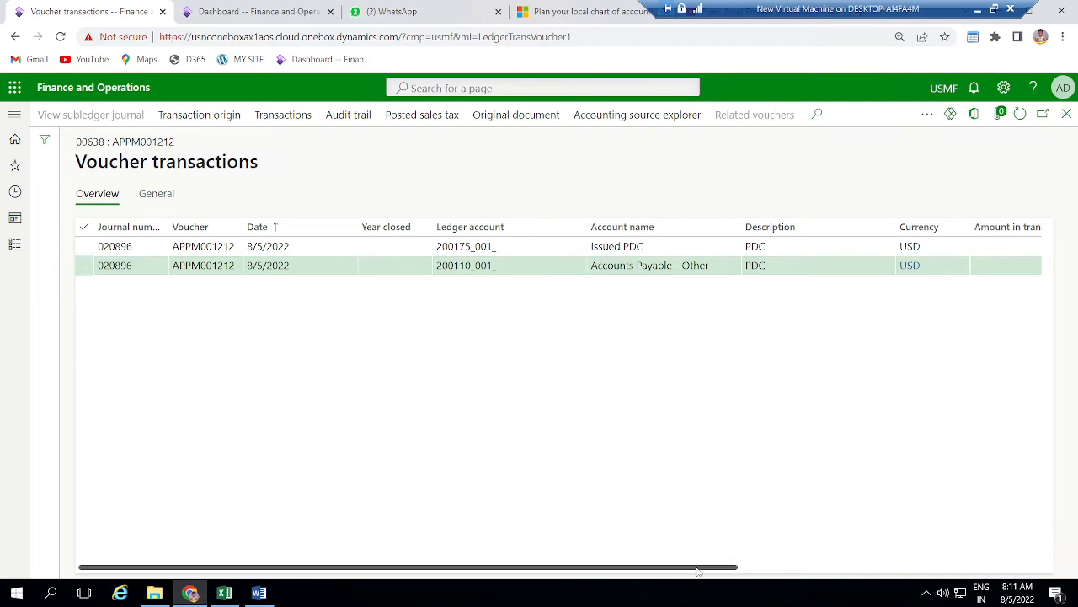
{"action": "left_click_drag", "start_coordinate": [697, 572], "coordinate": [834, 573]}
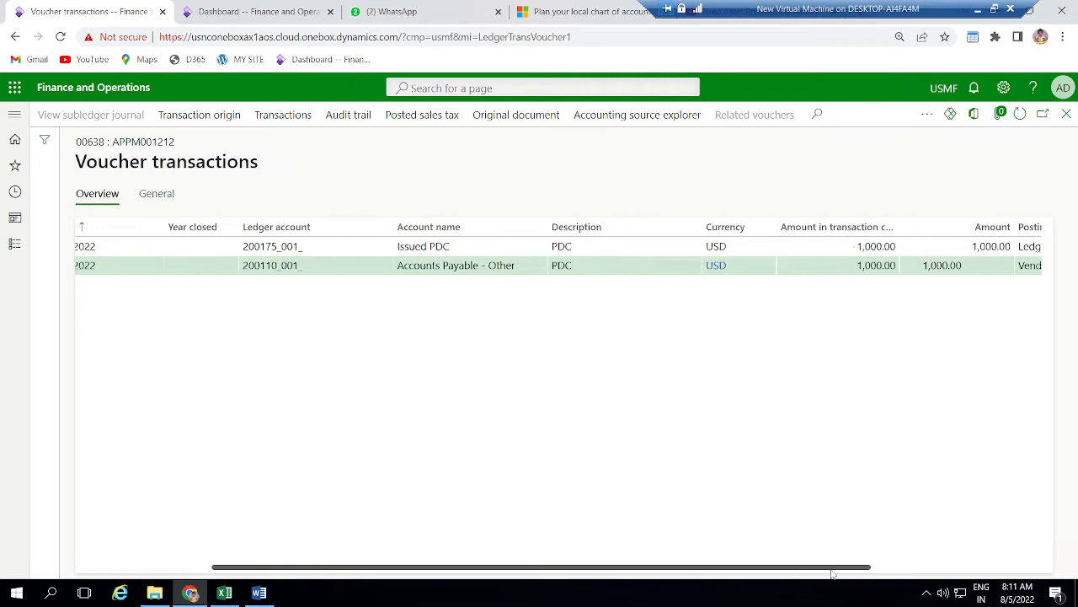
{"action": "left_click", "coordinate": [868, 266]}
{"action": "left_click", "coordinate": [868, 246]}
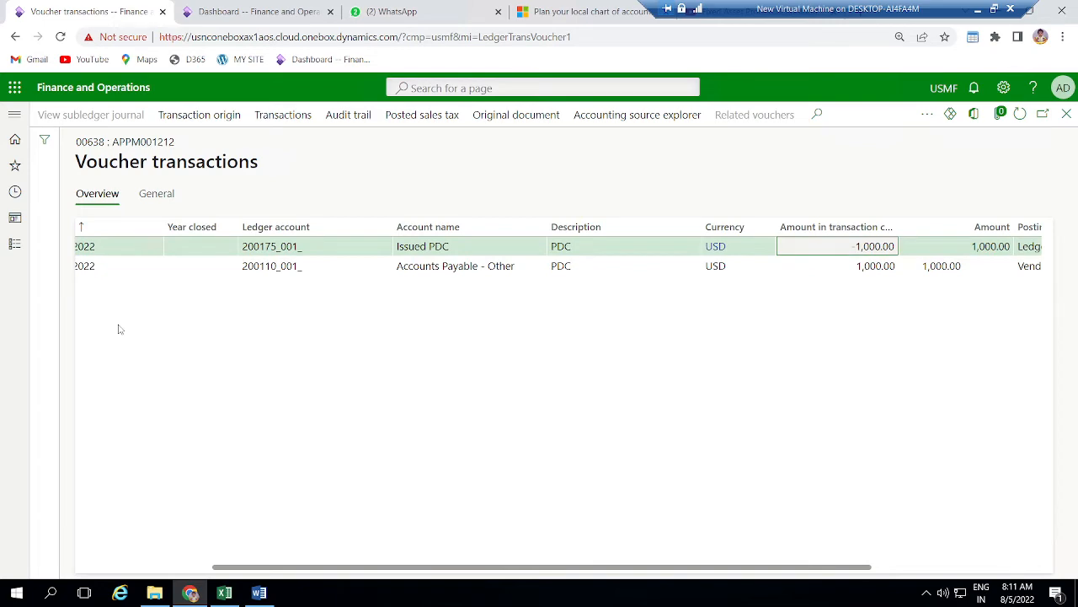
Step: Read the vendor and customer entries in Step 3 of the Word guide and the PDC settlement instructions in Step 4
{"action": "key", "text": "alt+Tab"}
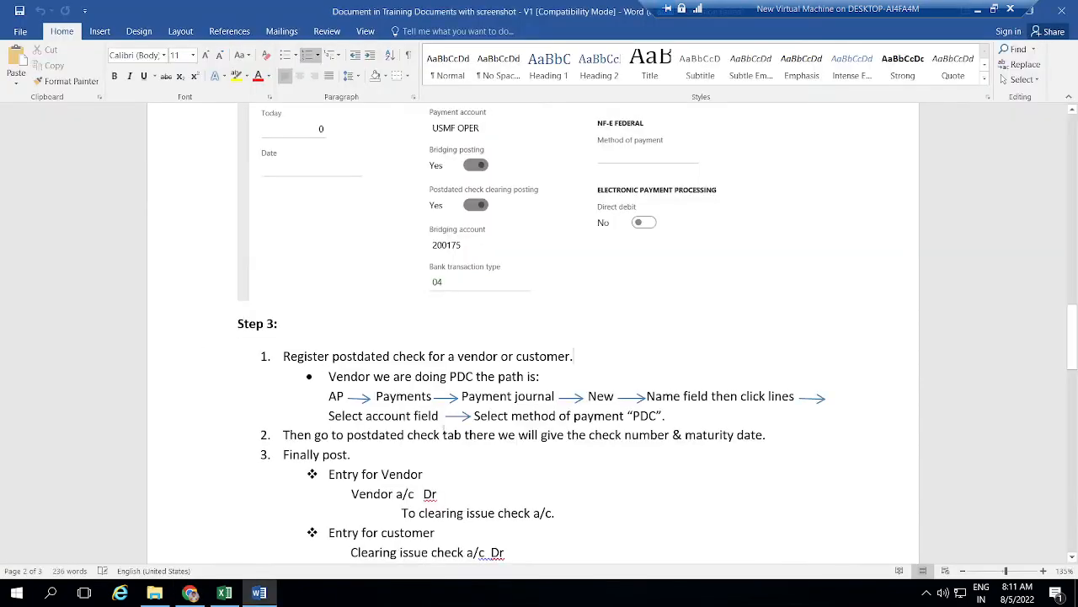
{"action": "left_click", "coordinate": [681, 466]}
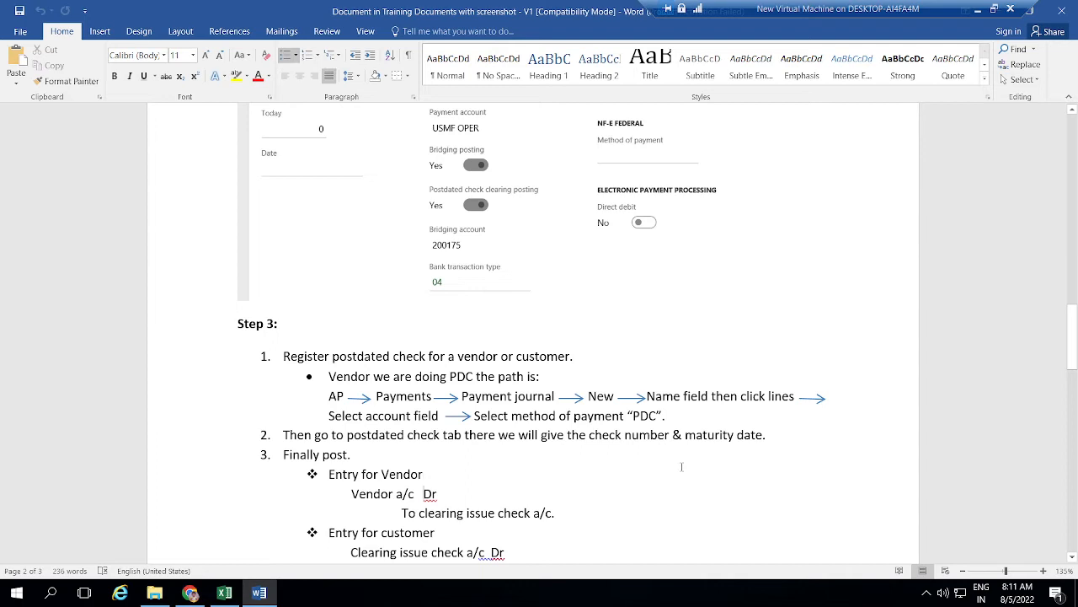
{"action": "key", "text": "Down"}
{"action": "key", "text": "Down"}
{"action": "key", "text": "Down"}
{"action": "key", "text": "Down"}
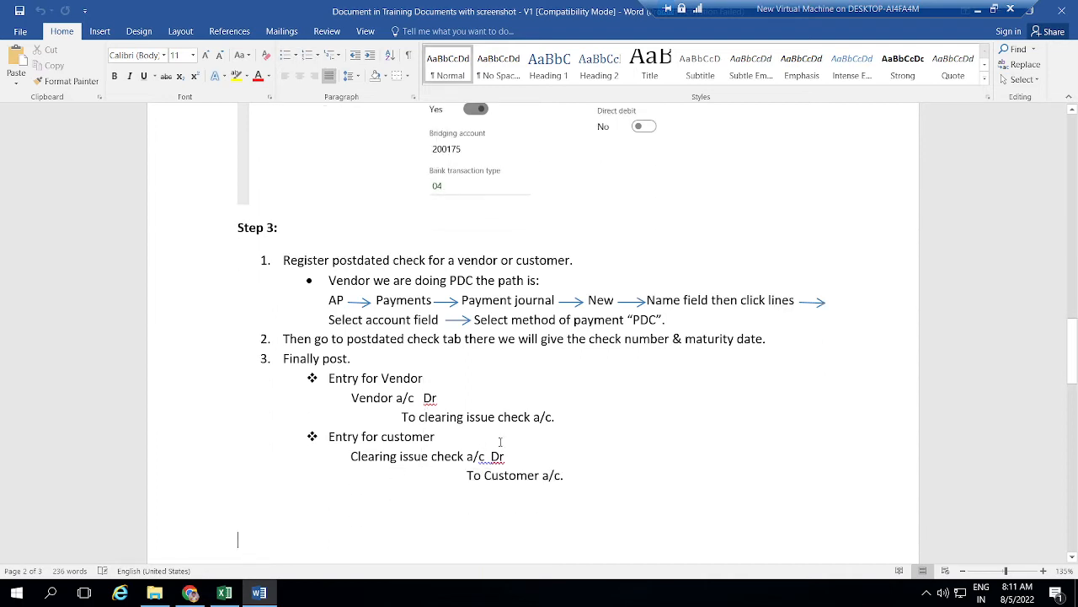
{"action": "key", "text": "Down"}
{"action": "key", "text": "Down"}
{"action": "key", "text": "Down"}
{"action": "key", "text": "Down"}
{"action": "key", "text": "Down"}
{"action": "key", "text": "Down"}
{"action": "key", "text": "Down"}
{"action": "key", "text": "Down"}
{"action": "key", "text": "Down"}
{"action": "key", "text": "Down"}
{"action": "key", "text": "Down"}
{"action": "key", "text": "Down"}
{"action": "key", "text": "Down"}
{"action": "key", "text": "Down"}
{"action": "key", "text": "Down"}
{"action": "key", "text": "Down"}
{"action": "key", "text": "Down"}
{"action": "key", "text": "Down"}
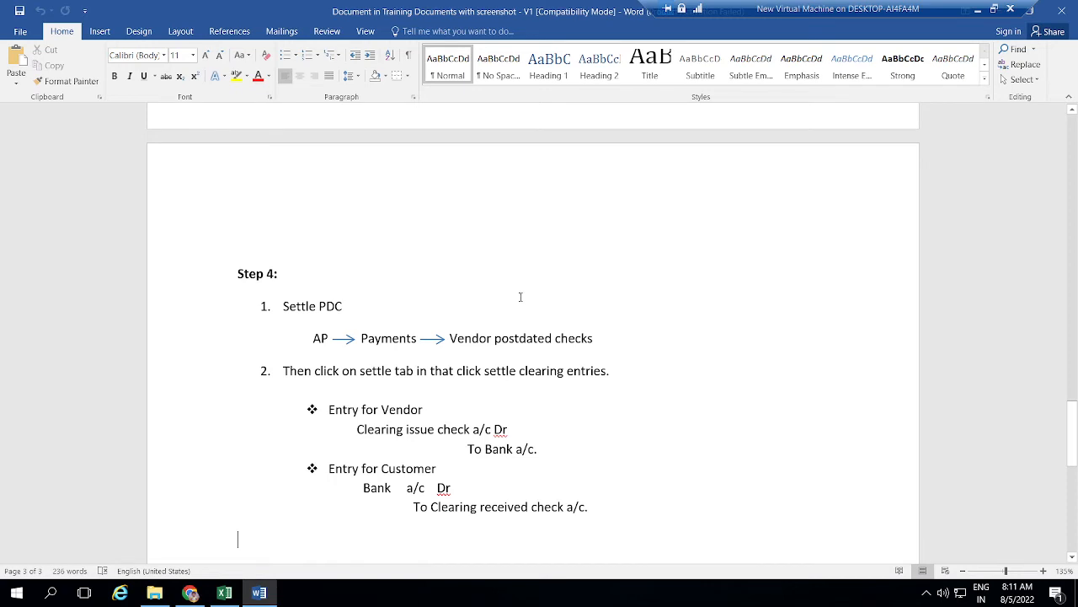
Step: Switch back to Finance and Operations in Chrome and open the Accounts payable vendor postdated checks
{"action": "key", "text": "alt+Tab"}
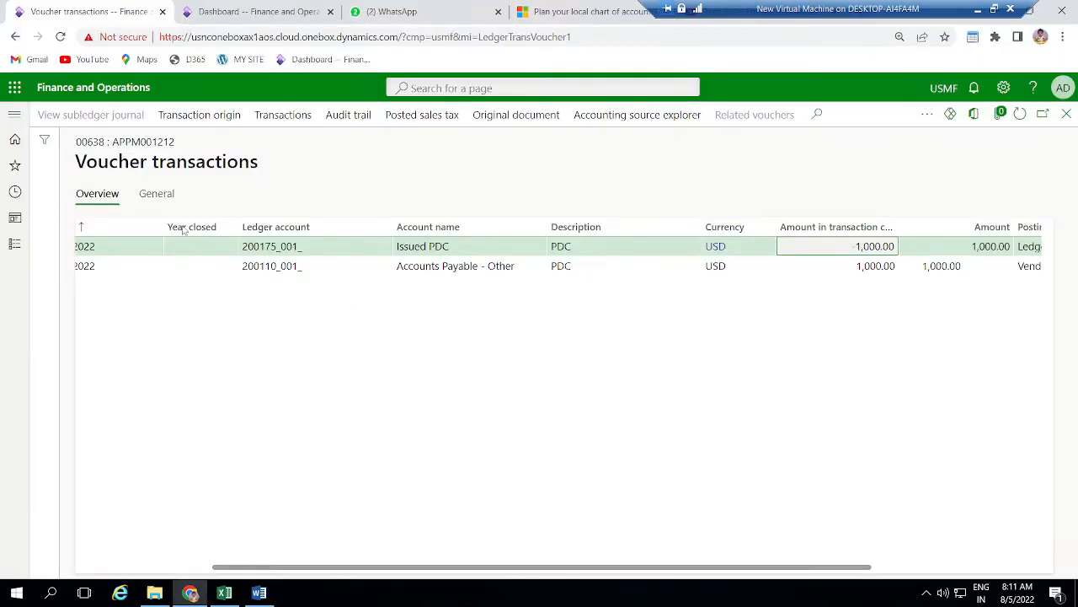
{"action": "left_click", "coordinate": [17, 248]}
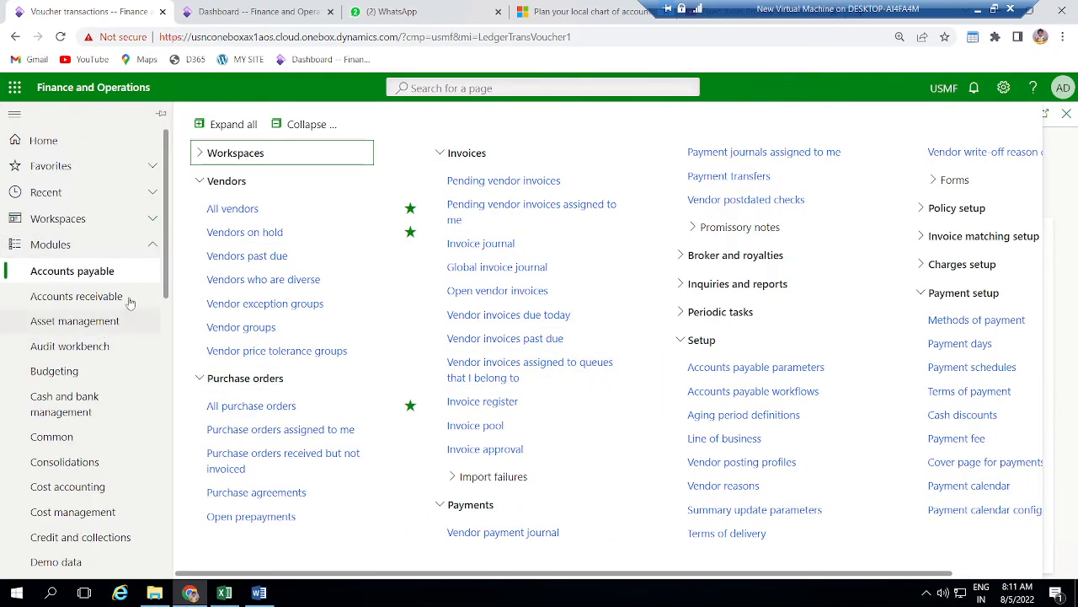
{"action": "left_click", "coordinate": [730, 200]}
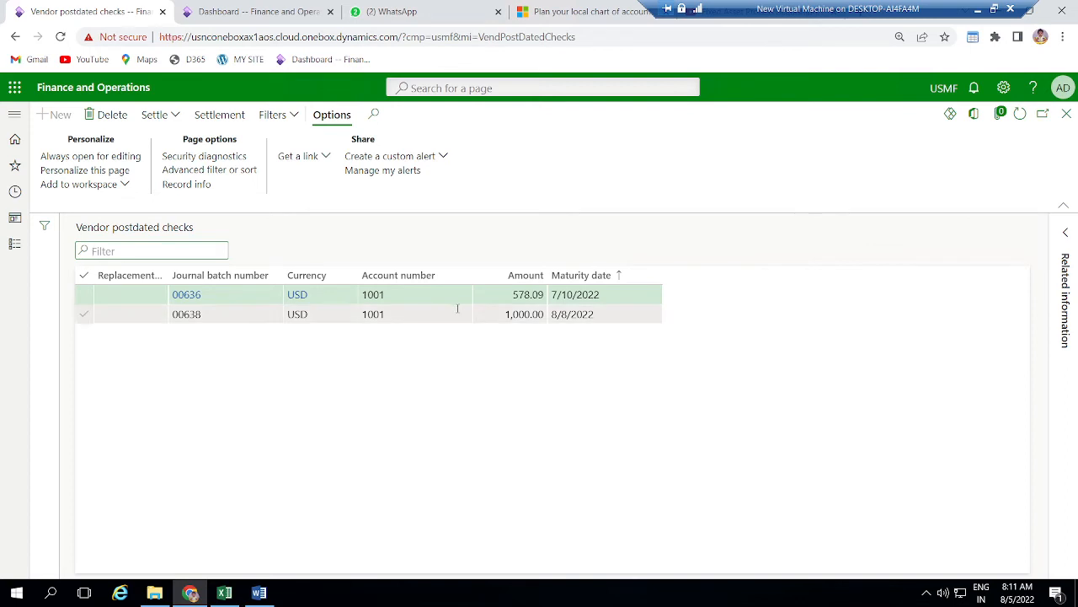
Step: Try to settle the clearing entries for the 1,000.00 postdated check maturing 8/8/2022 and dismiss the message
{"action": "left_click", "coordinate": [410, 321]}
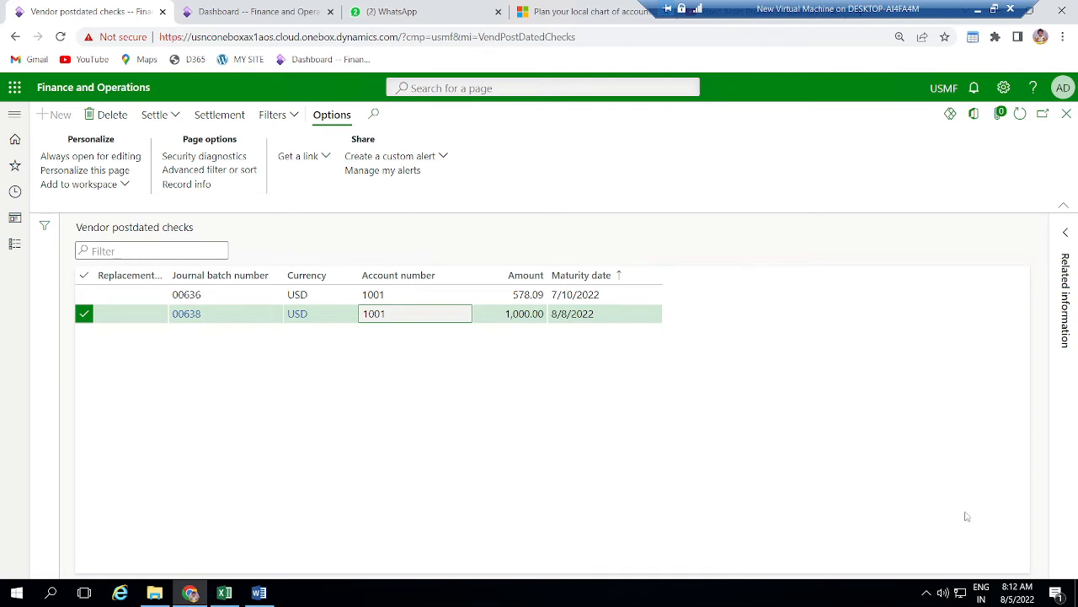
{"action": "left_click", "coordinate": [1009, 593]}
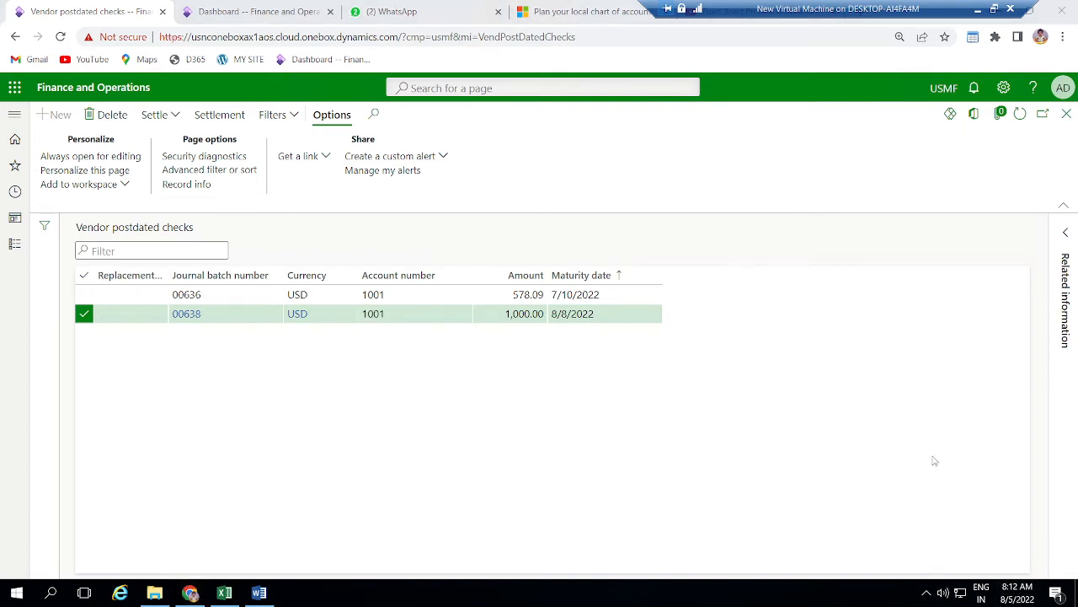
{"action": "left_click", "coordinate": [179, 124]}
{"action": "left_click", "coordinate": [179, 123]}
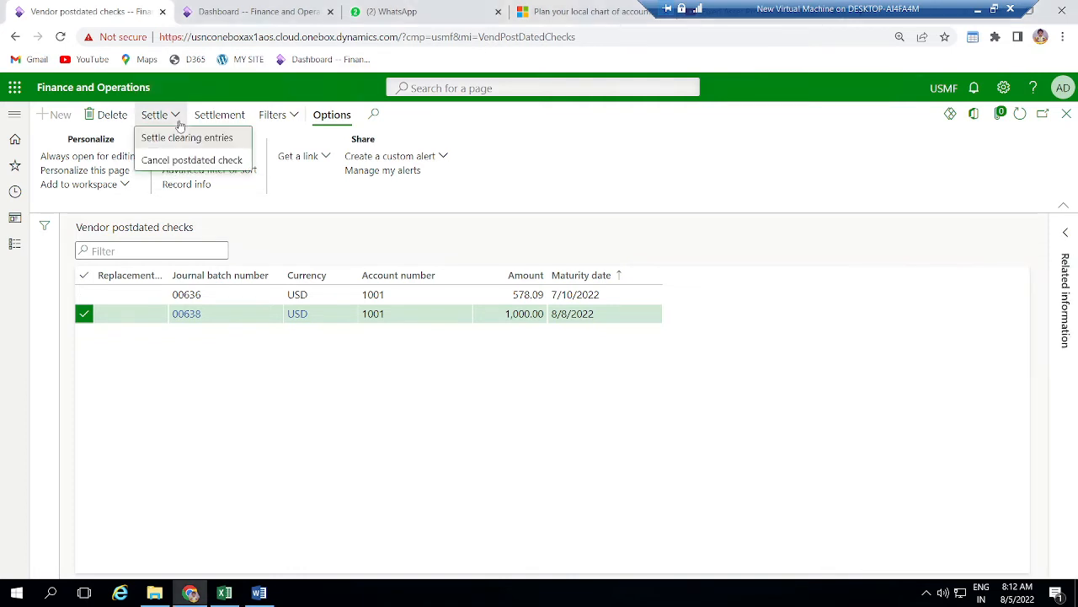
{"action": "left_click", "coordinate": [212, 145]}
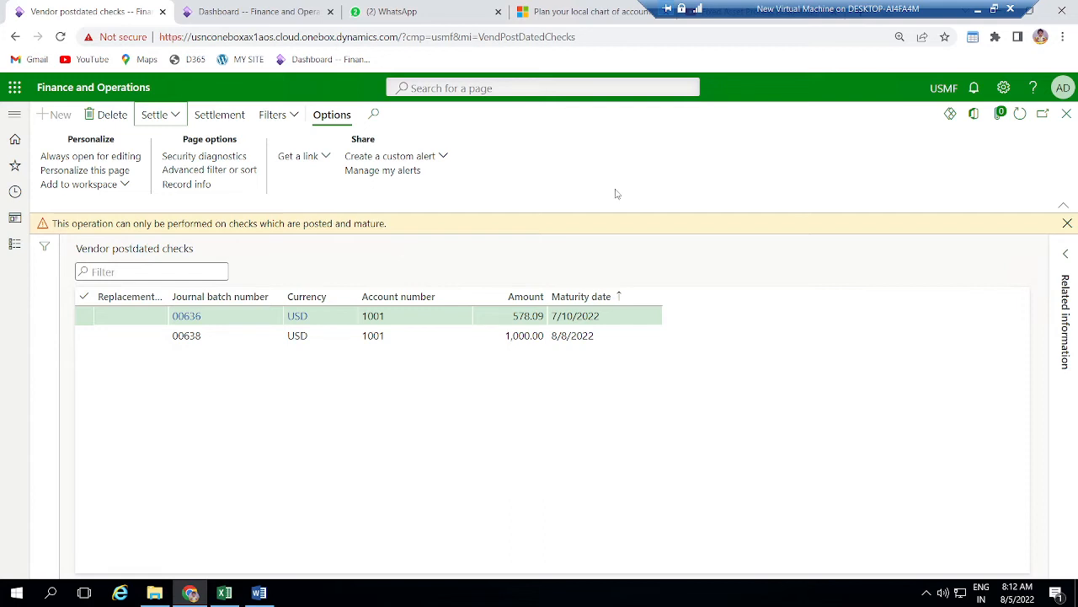
{"action": "left_click", "coordinate": [1067, 223]}
{"action": "left_click", "coordinate": [447, 314]}
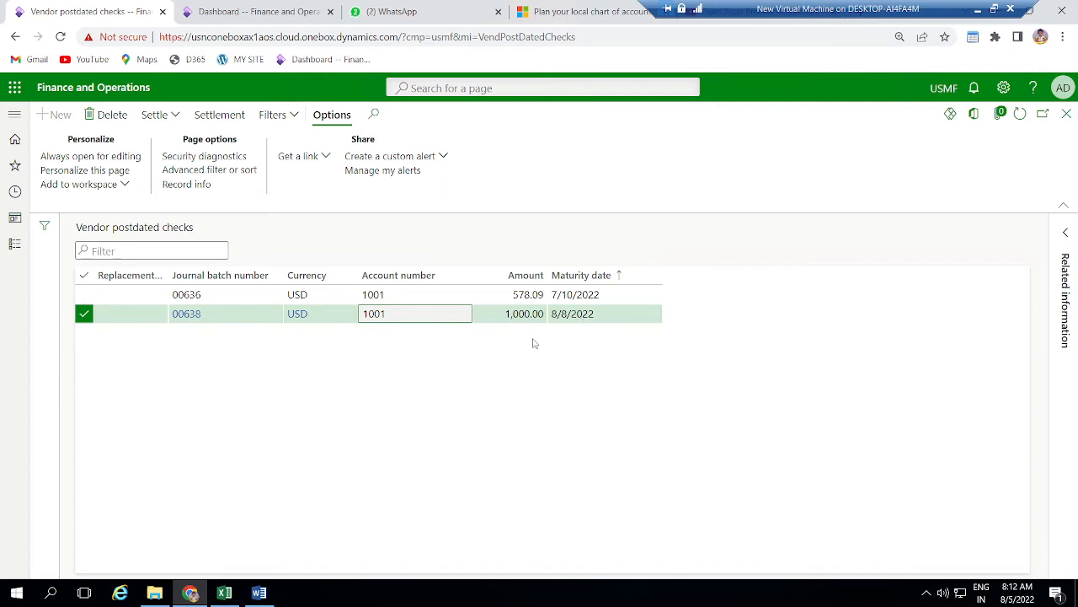
Step: Settle the clearing entries for the 578.09 postdated check maturing 7/10/2022
{"action": "left_click", "coordinate": [408, 297]}
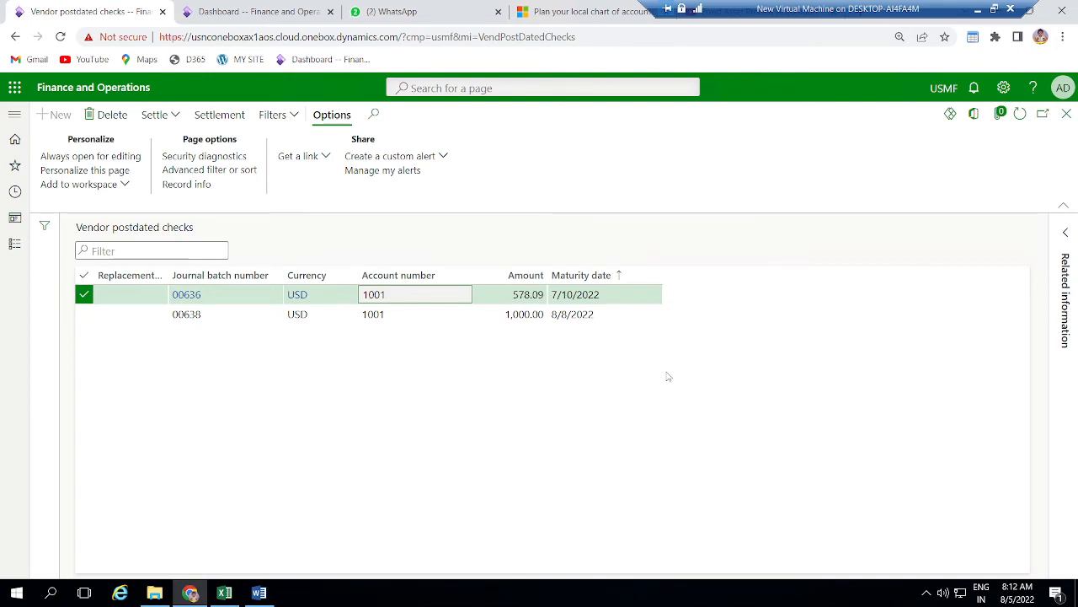
{"action": "left_click", "coordinate": [604, 299]}
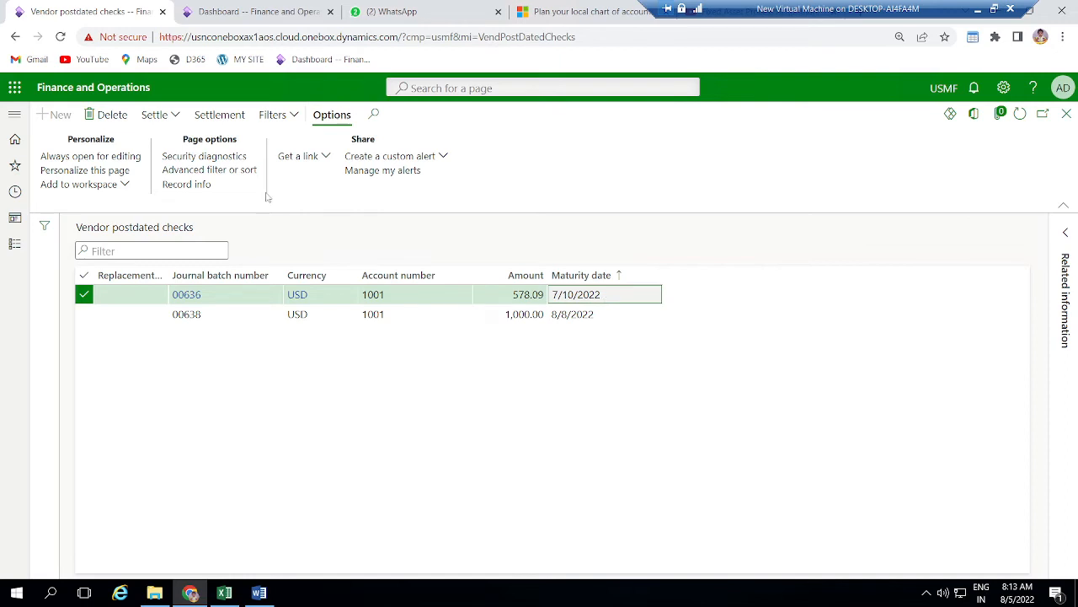
{"action": "left_click", "coordinate": [178, 119]}
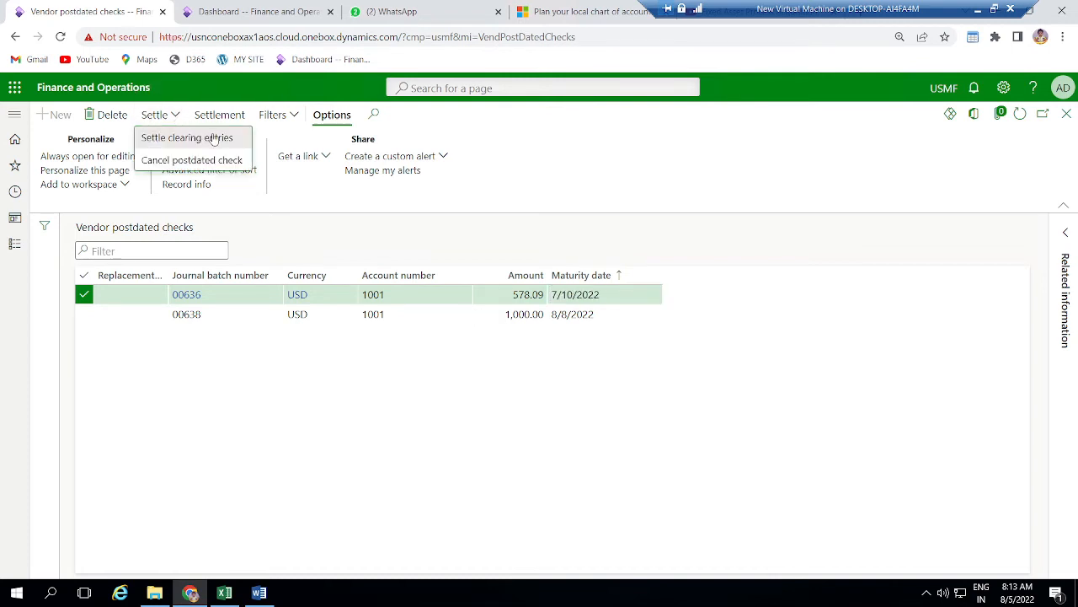
{"action": "left_click", "coordinate": [193, 137]}
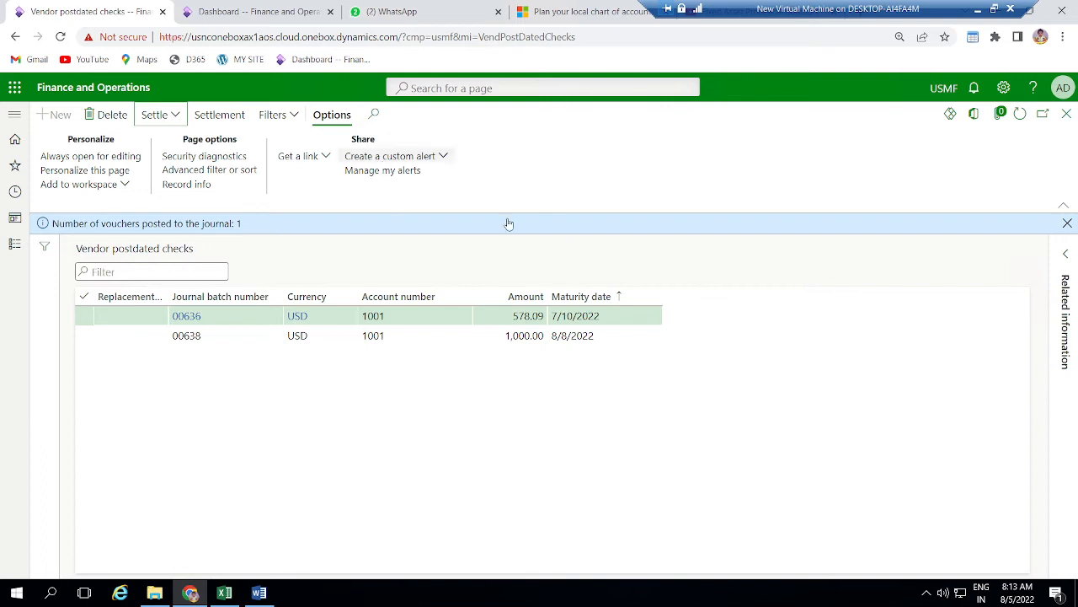
Step: Review the settlement record and the general journals for the 578.09 check, and return to the postdated checks list
{"action": "left_click", "coordinate": [224, 117]}
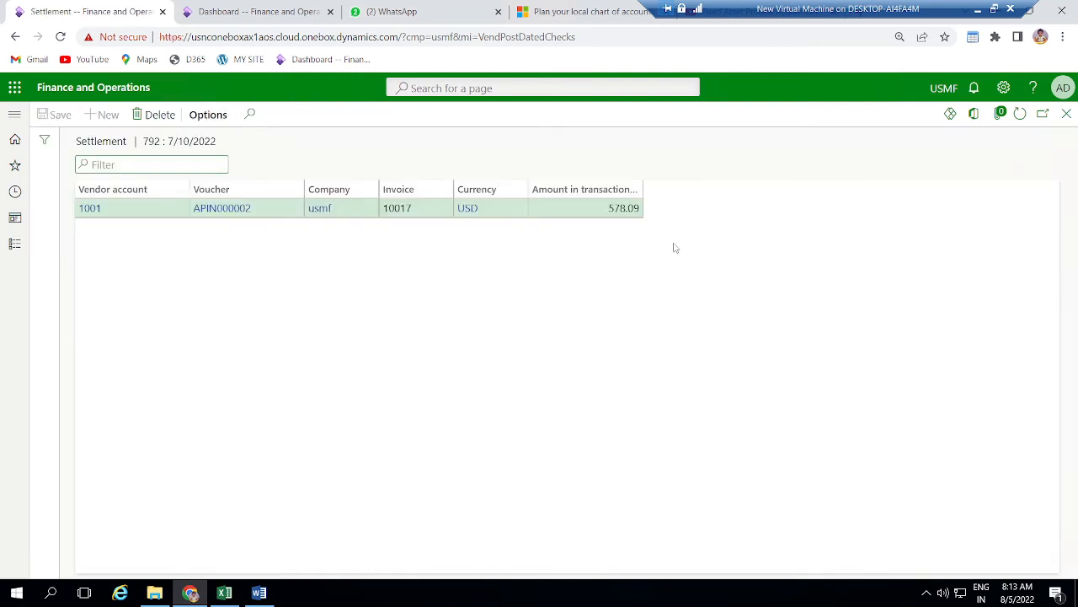
{"action": "left_click", "coordinate": [1067, 113]}
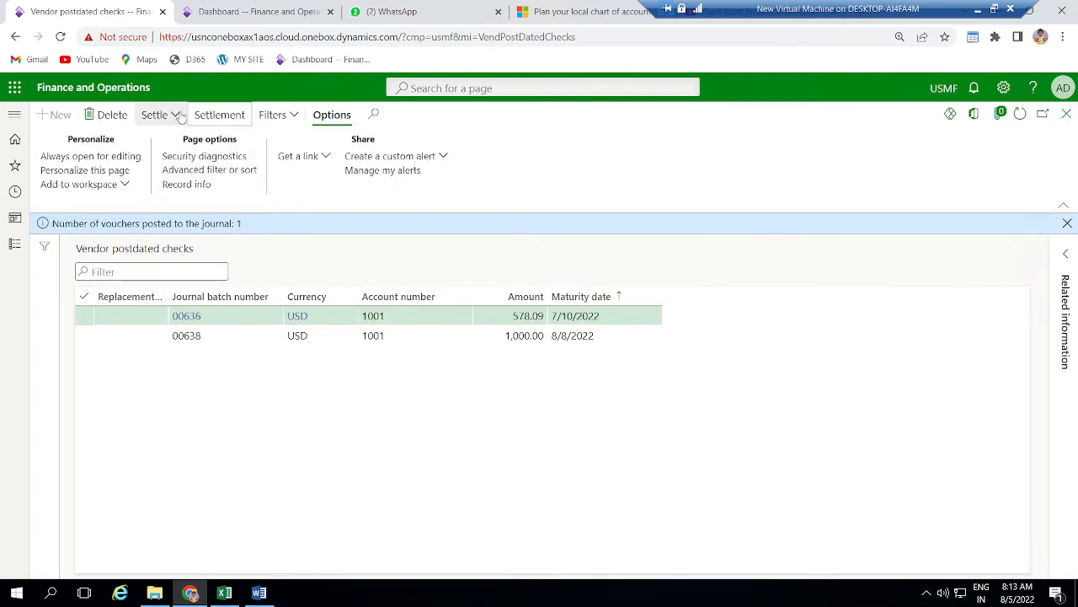
{"action": "left_click", "coordinate": [174, 114]}
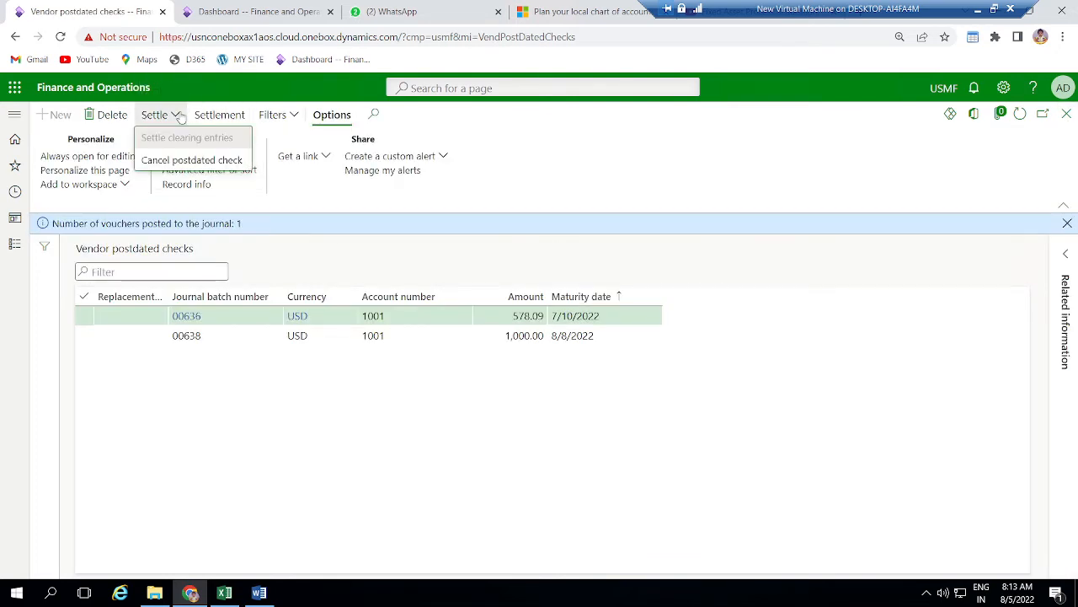
{"action": "left_click", "coordinate": [327, 200]}
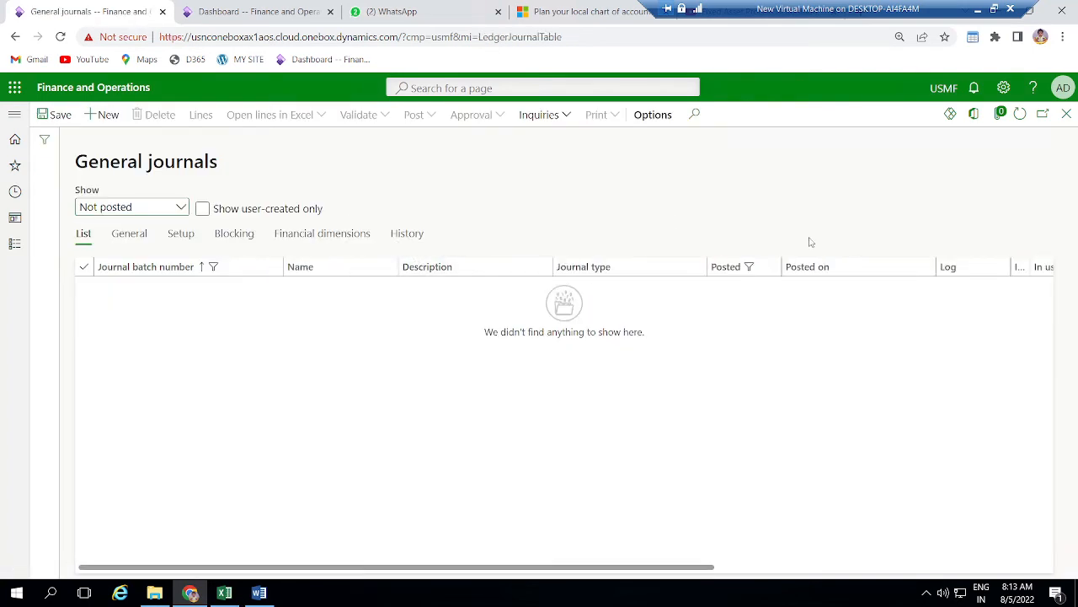
{"action": "left_click", "coordinate": [1067, 114]}
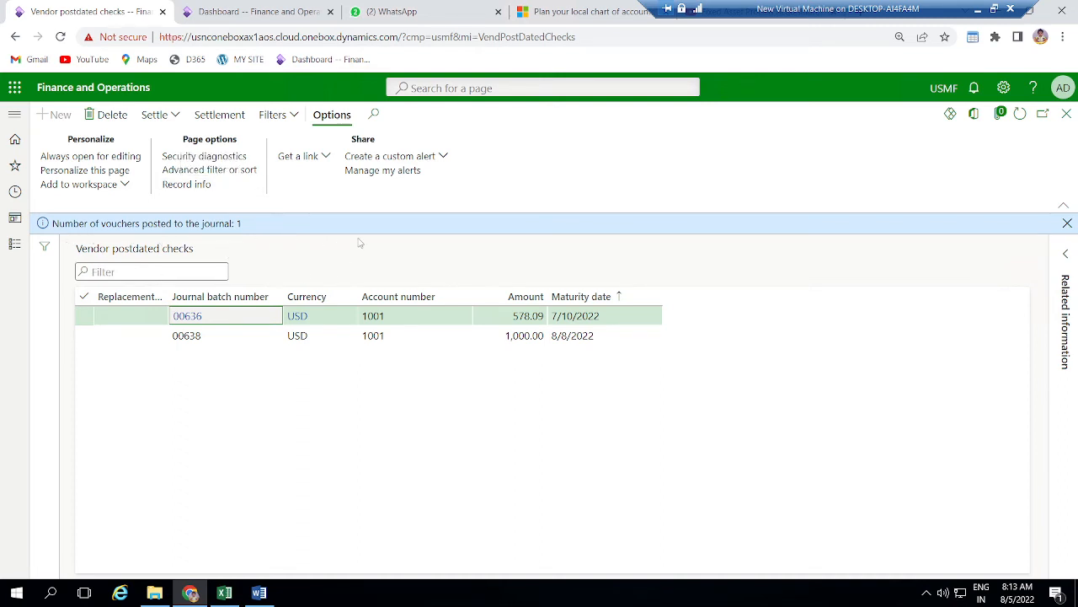
Step: Examine the vendor transaction behind the 578.09 check's settlement and switch to the Step 4 instructions in Word
{"action": "left_click", "coordinate": [183, 124]}
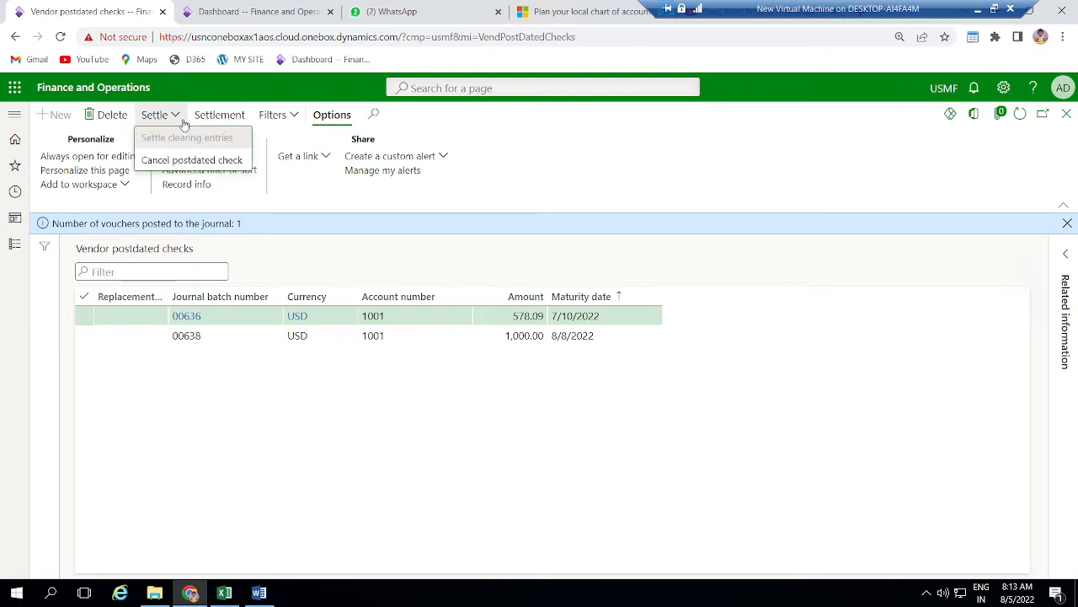
{"action": "left_click", "coordinate": [239, 123]}
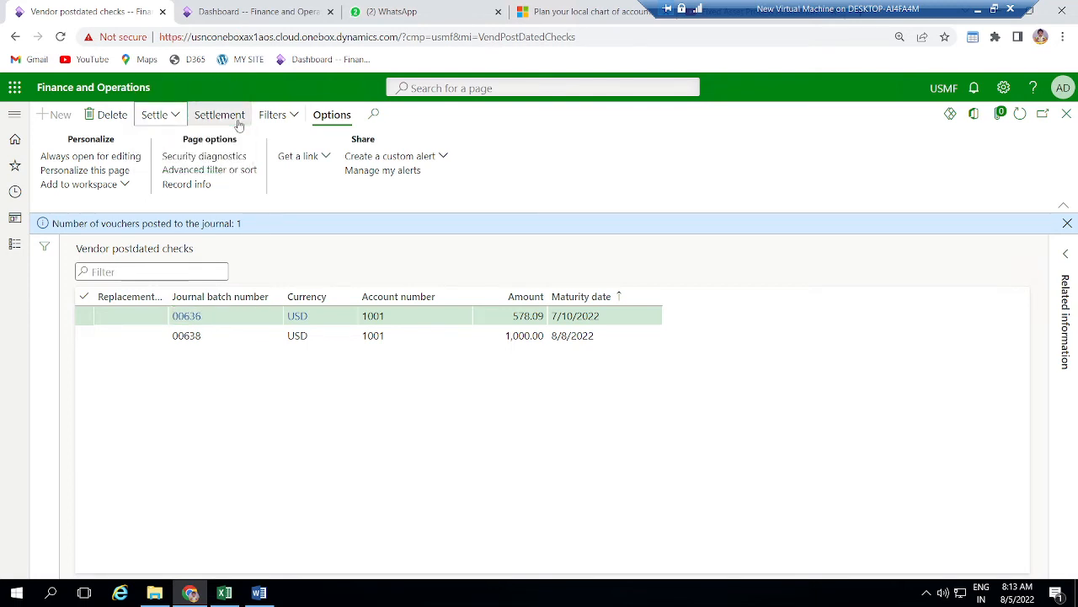
{"action": "left_click", "coordinate": [239, 124]}
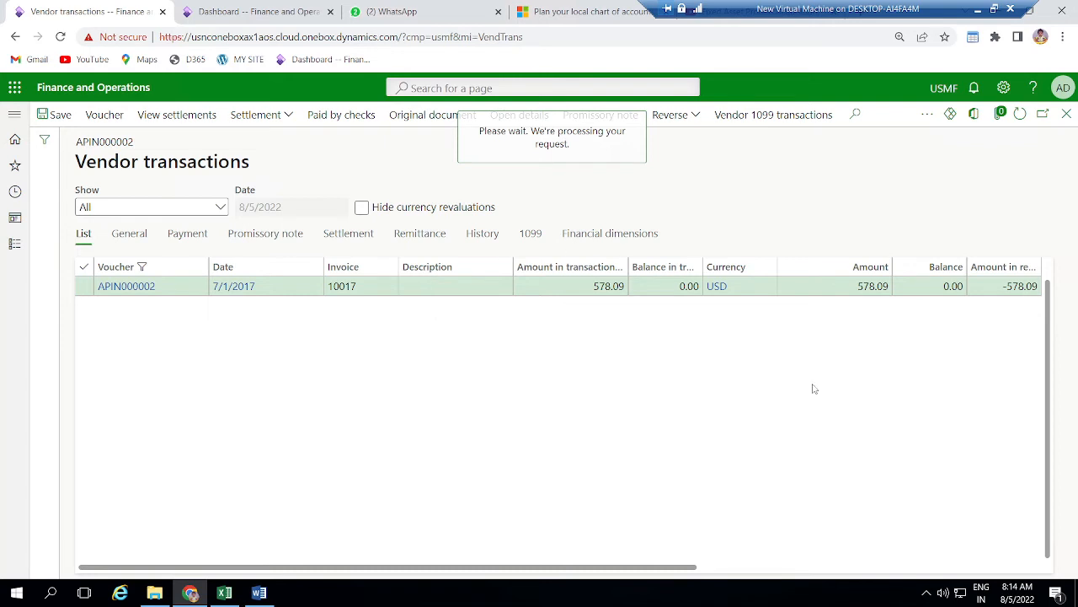
{"action": "key", "text": "alt+Tab"}
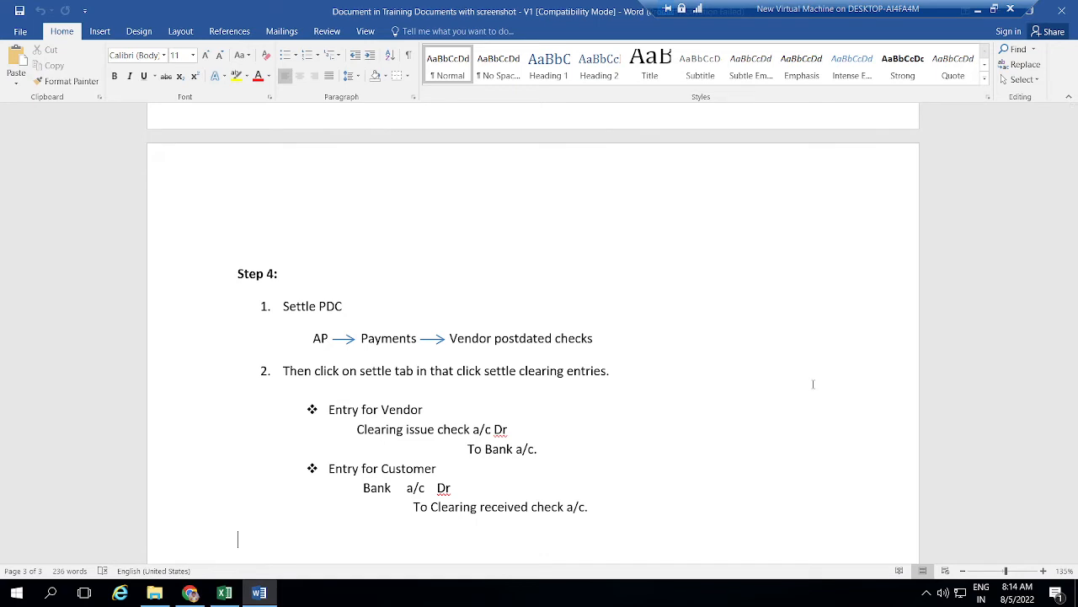
Step: Switch back to the browser and examine the accounts and amounts in the APIN000002 voucher transactions, closing the page when done
{"action": "key", "text": "alt+Tab"}
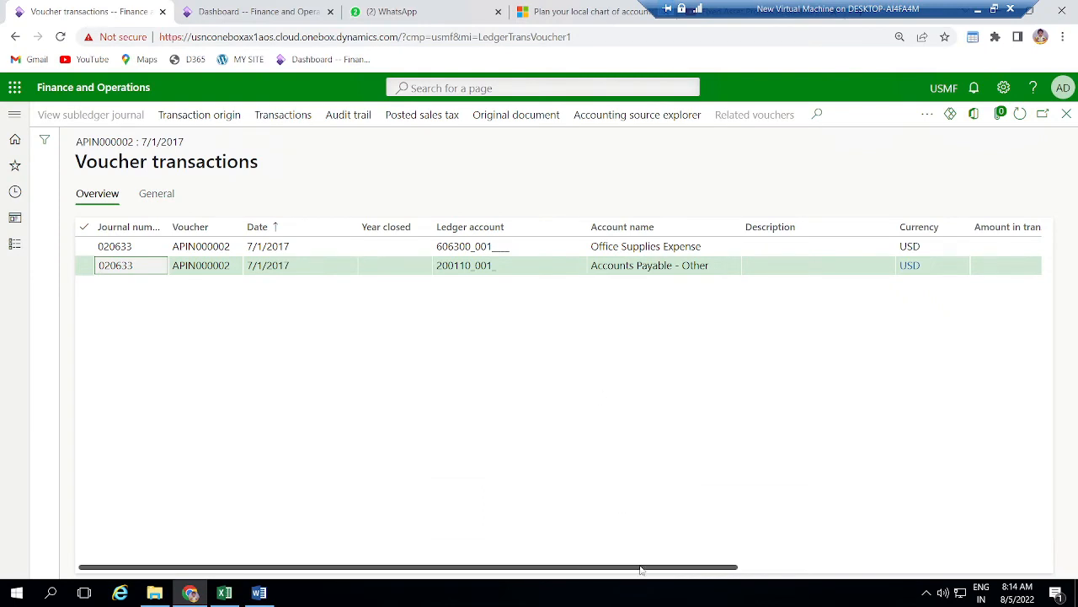
{"action": "left_click_drag", "start_coordinate": [642, 567], "coordinate": [973, 579]}
{"action": "left_click_drag", "start_coordinate": [878, 576], "coordinate": [407, 581]}
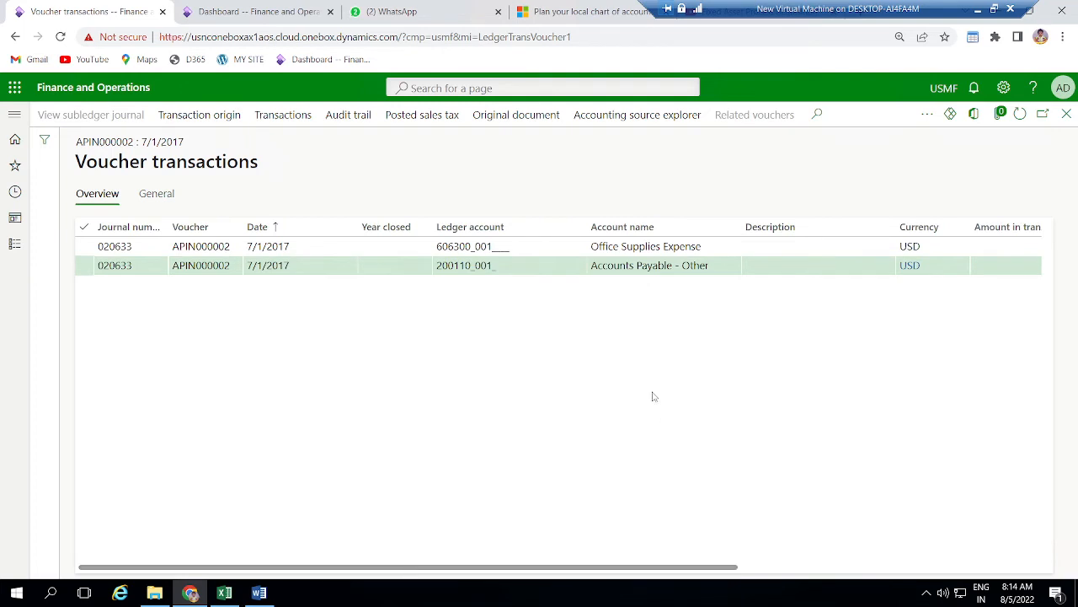
{"action": "left_click", "coordinate": [533, 251]}
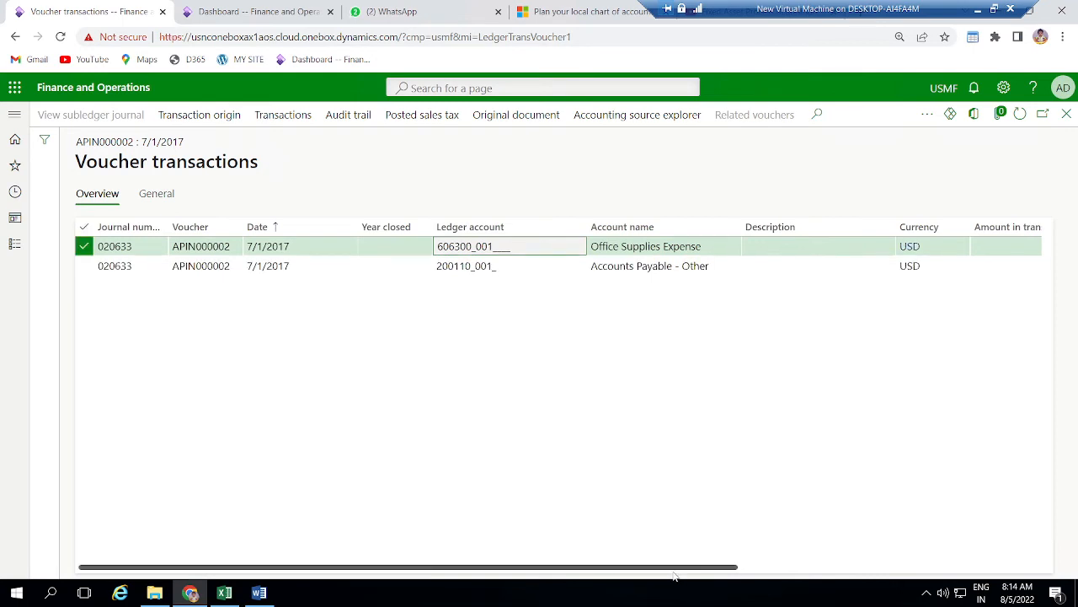
{"action": "left_click_drag", "start_coordinate": [674, 571], "coordinate": [1050, 567]}
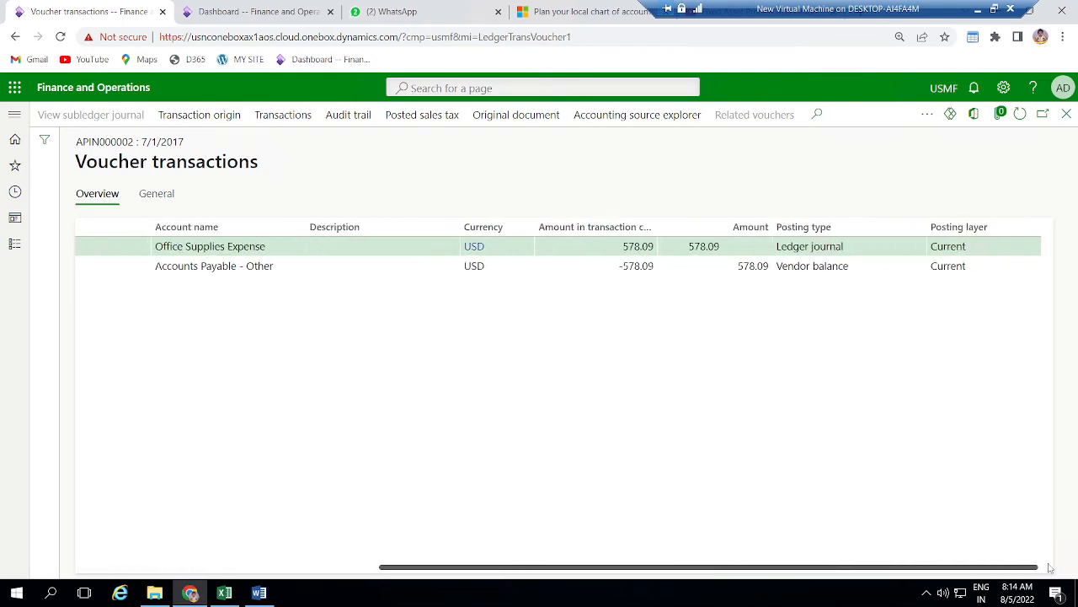
{"action": "left_click", "coordinate": [1066, 113]}
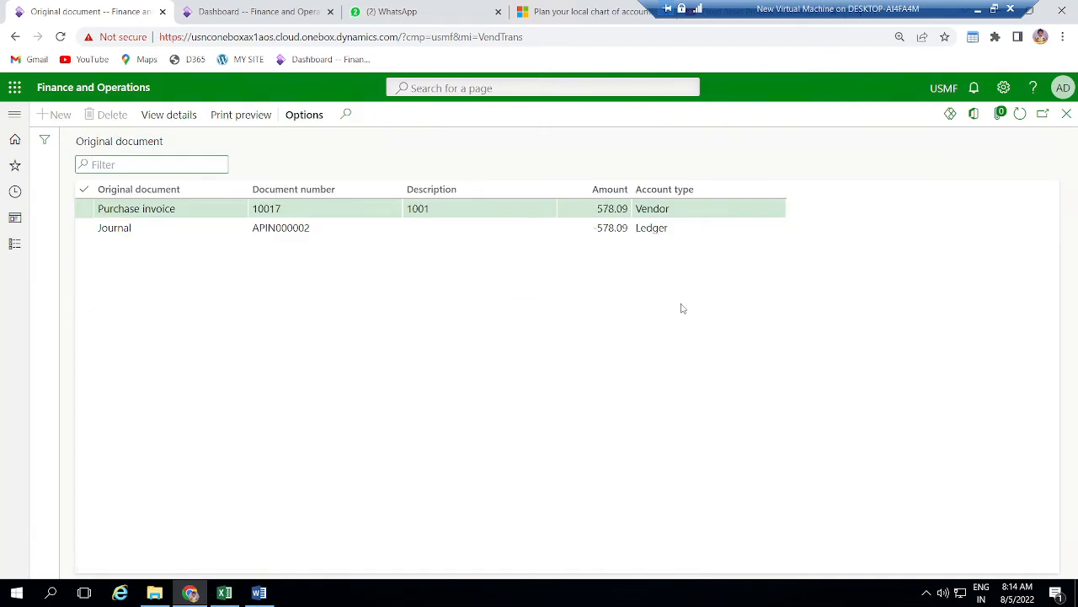
Step: Check the journal line among the original documents of APIN000002 and return to the vendor postdated checks list
{"action": "left_click", "coordinate": [336, 231]}
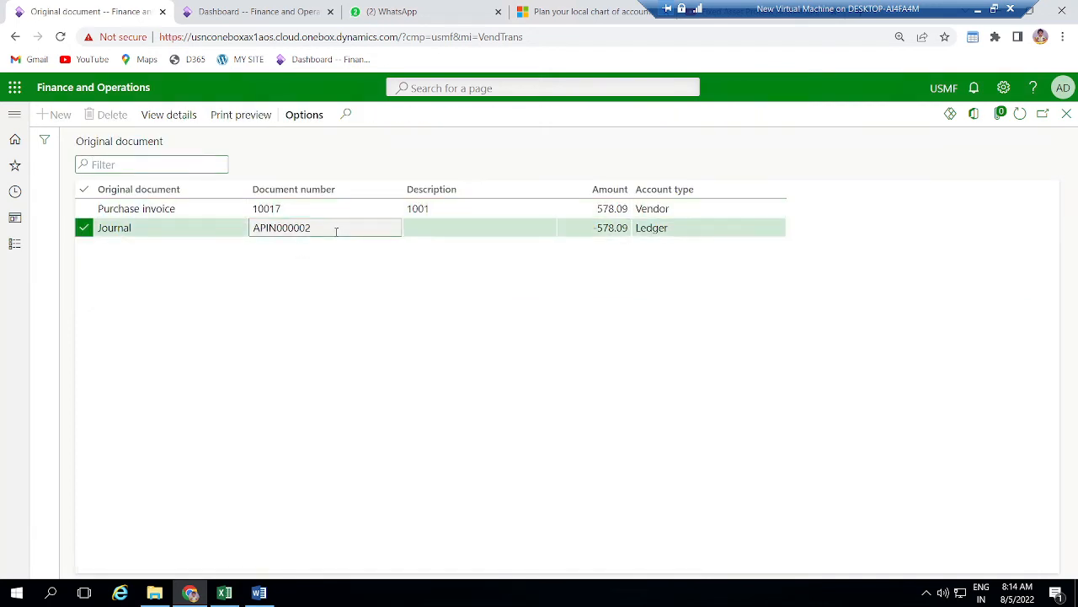
{"action": "left_click", "coordinate": [1068, 117]}
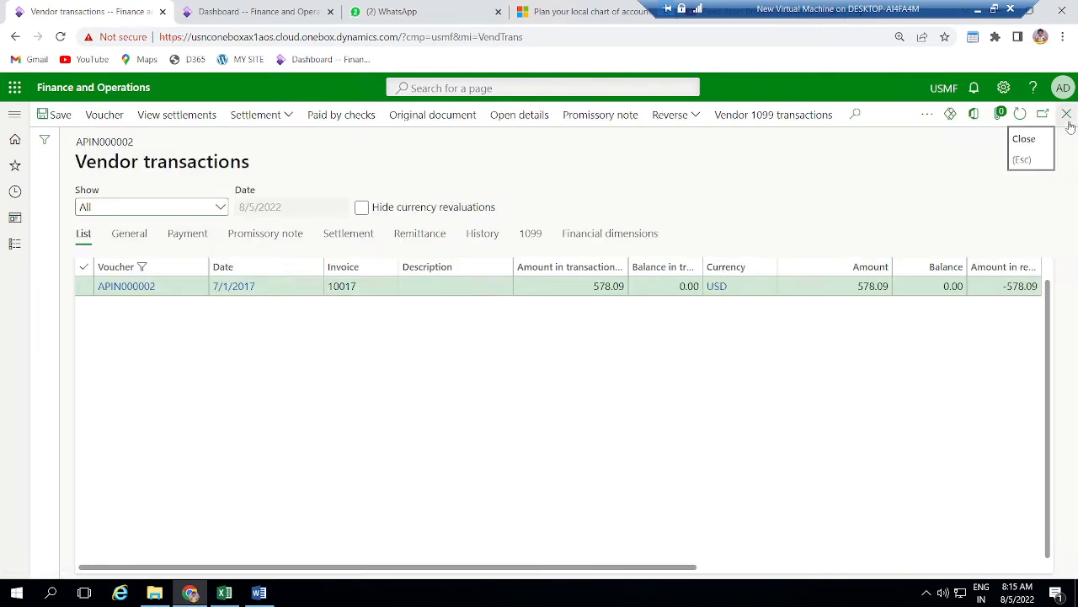
{"action": "left_click", "coordinate": [1069, 120]}
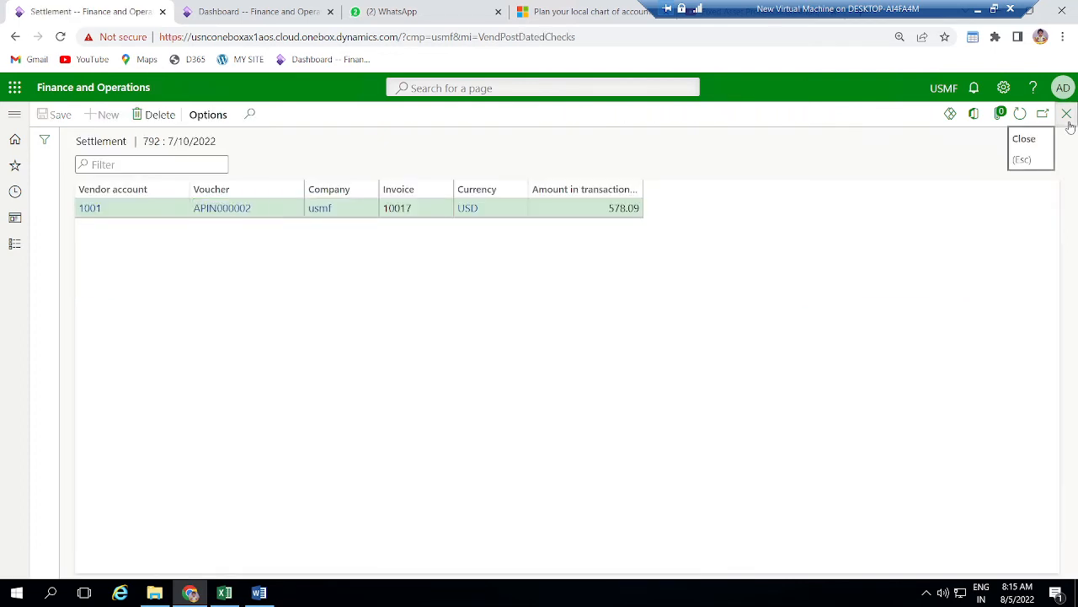
{"action": "left_click", "coordinate": [1068, 121]}
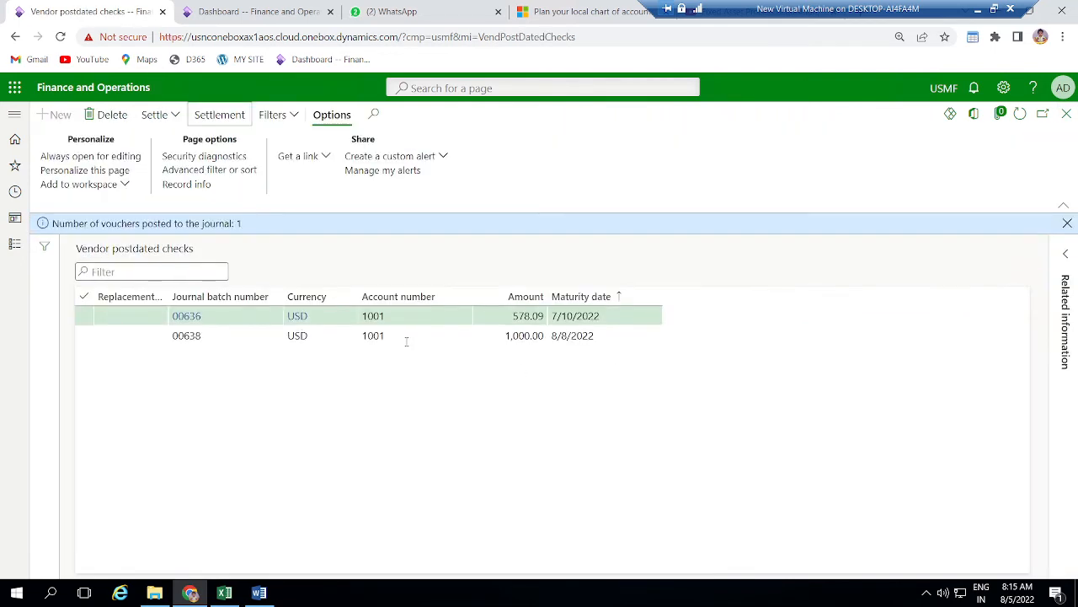
Step: Check the settlement record of the 1,000.00 postdated check maturing 8/8/2022 and return to the list
{"action": "left_click", "coordinate": [401, 336]}
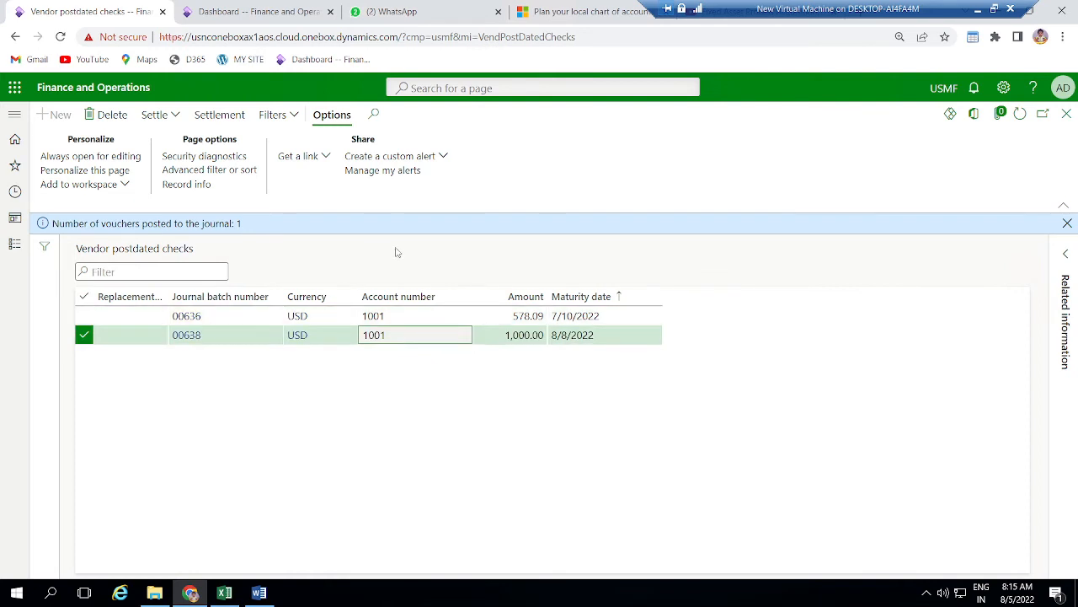
{"action": "left_click", "coordinate": [211, 117]}
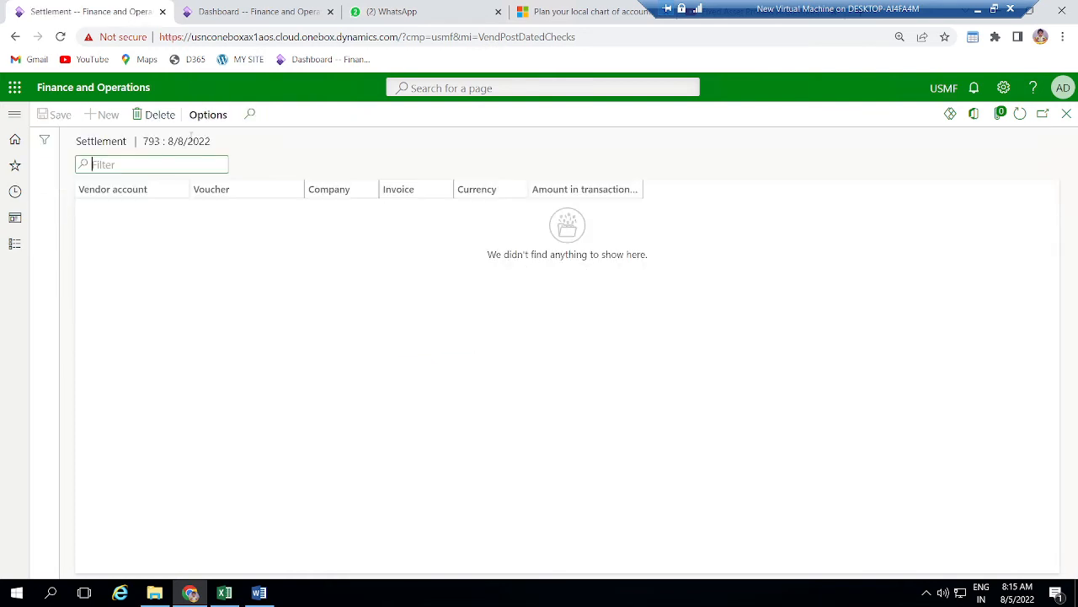
{"action": "left_click", "coordinate": [1066, 114]}
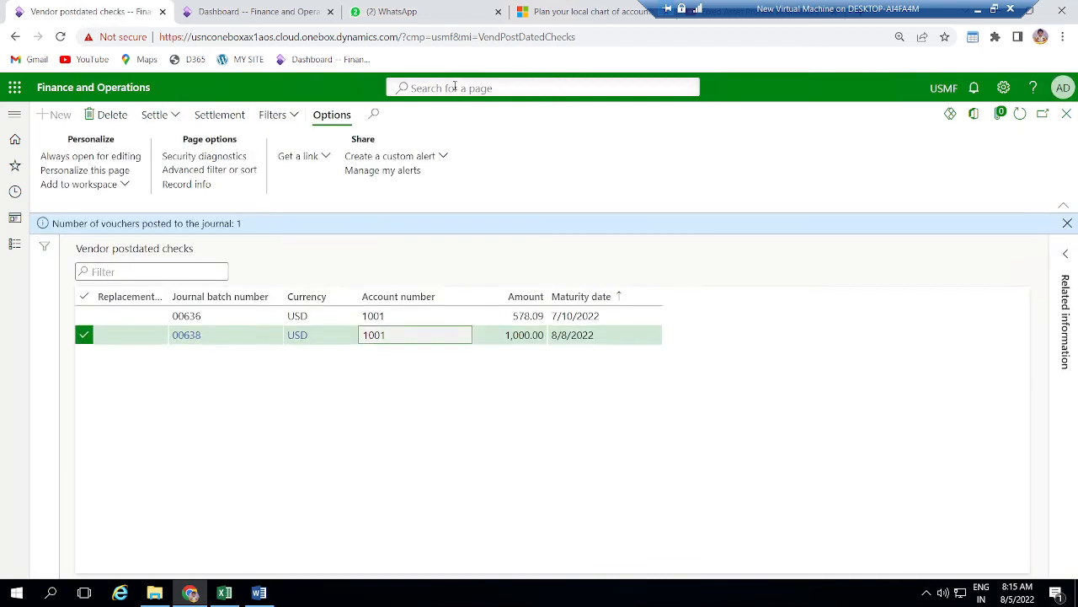
Step: Look for the session date setting in the System administration module and with a page search for "time"
{"action": "left_click", "coordinate": [205, 10]}
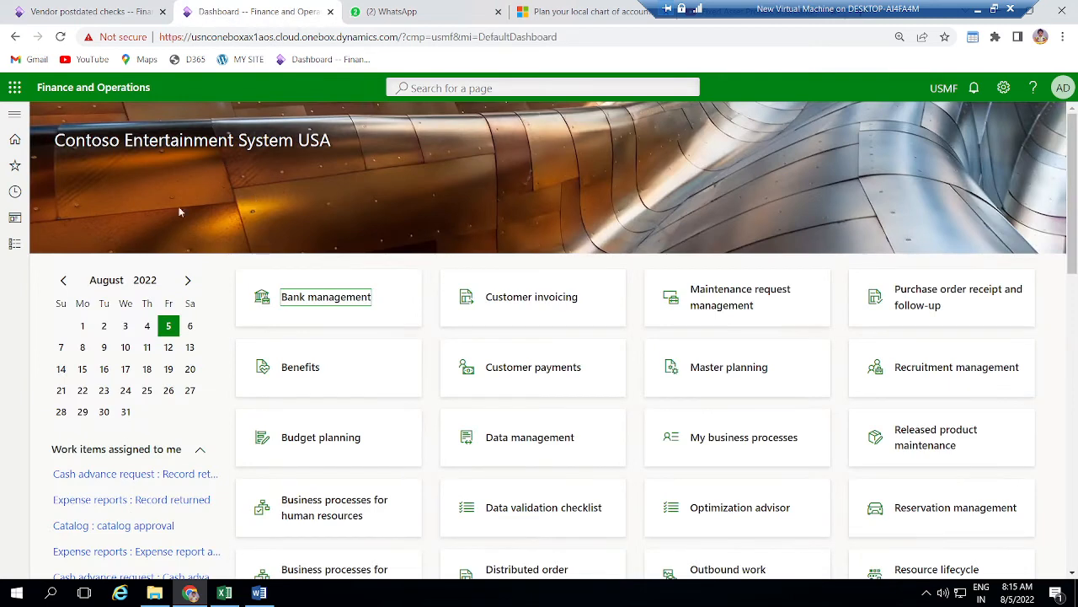
{"action": "left_click", "coordinate": [14, 251]}
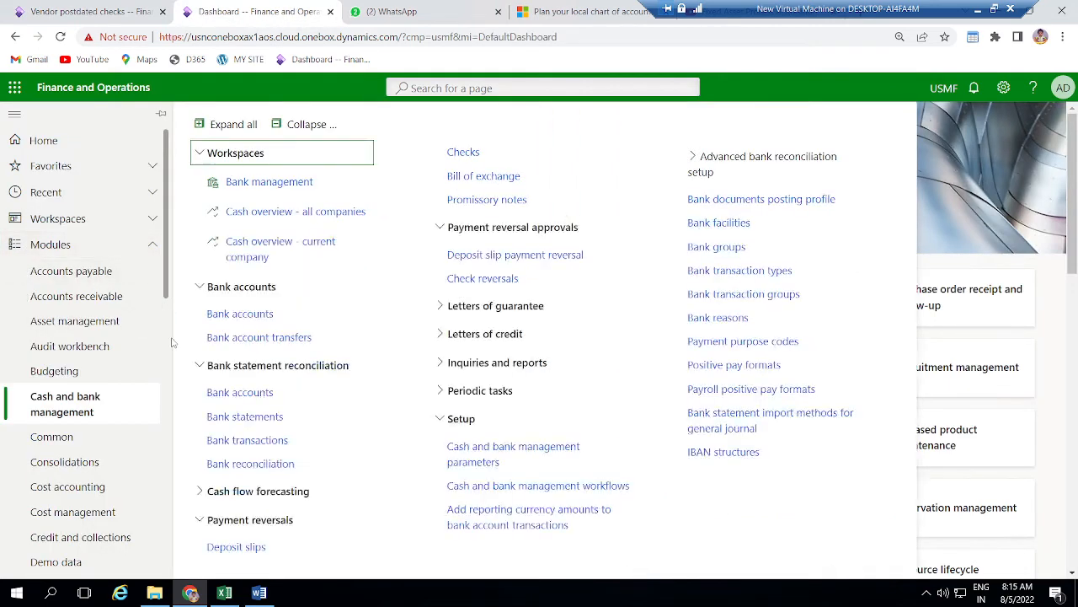
{"action": "scroll", "coordinate": [170, 343], "scroll_direction": "down", "scroll_amount": 5}
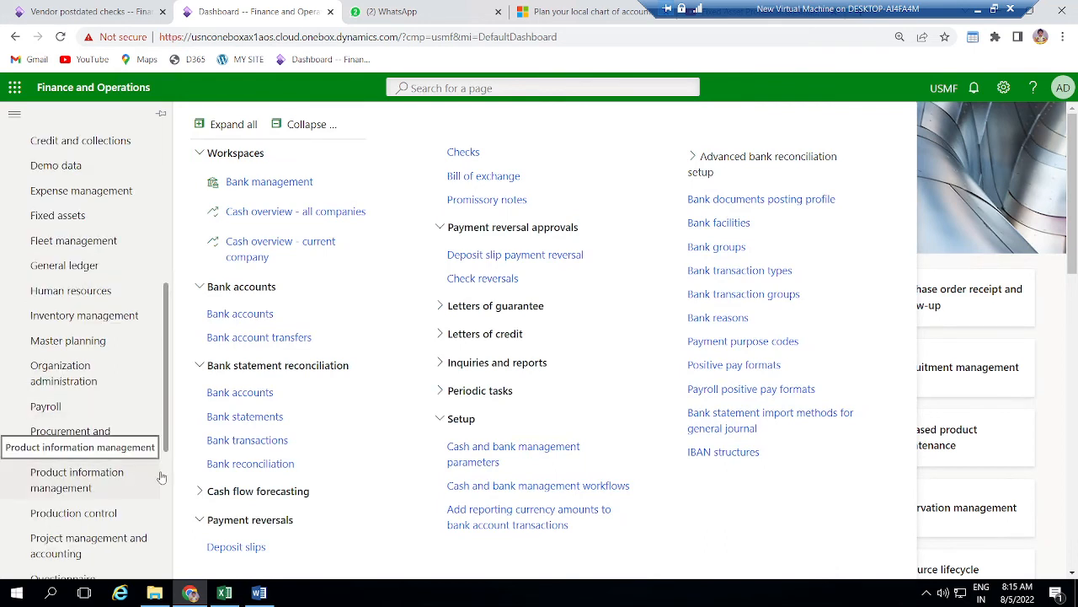
{"action": "scroll", "coordinate": [166, 478], "scroll_direction": "down", "scroll_amount": 4}
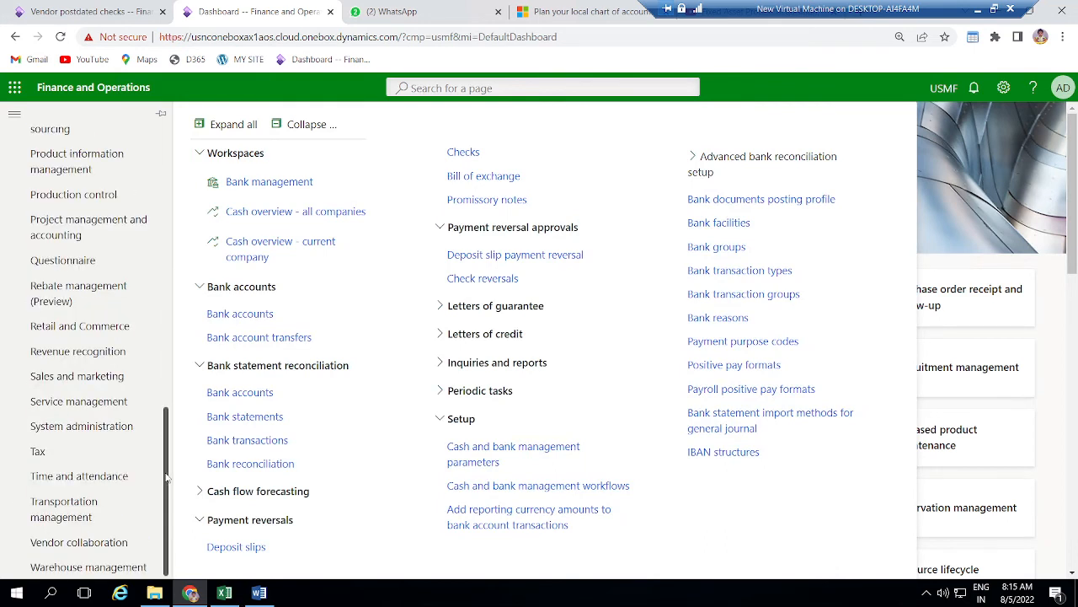
{"action": "left_click", "coordinate": [107, 427]}
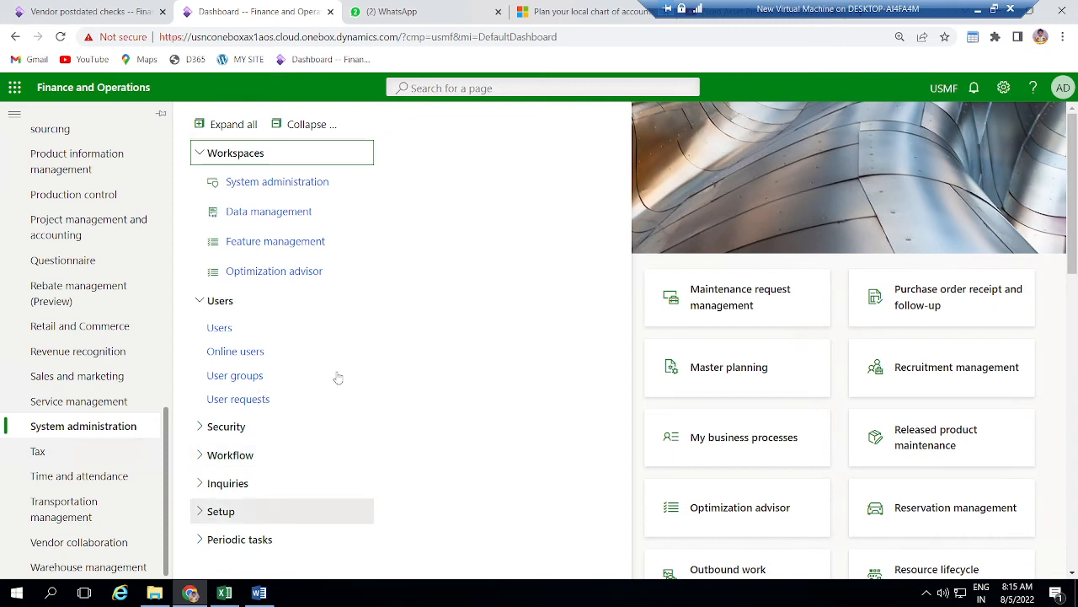
{"action": "left_click", "coordinate": [236, 434]}
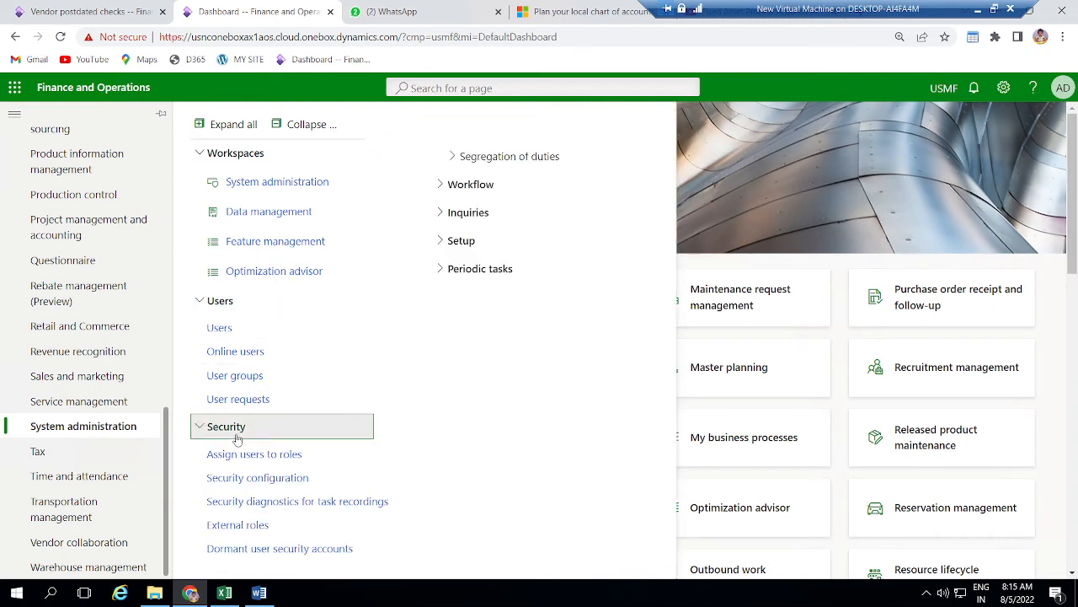
{"action": "left_click", "coordinate": [234, 123]}
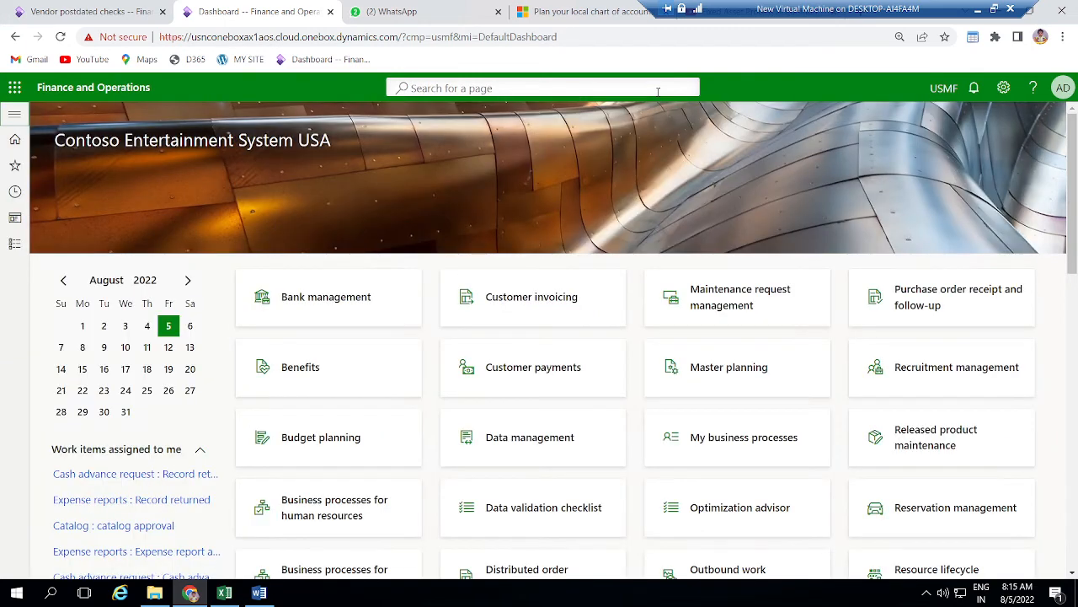
{"action": "left_click", "coordinate": [658, 91]}
{"action": "type", "text": "time"}
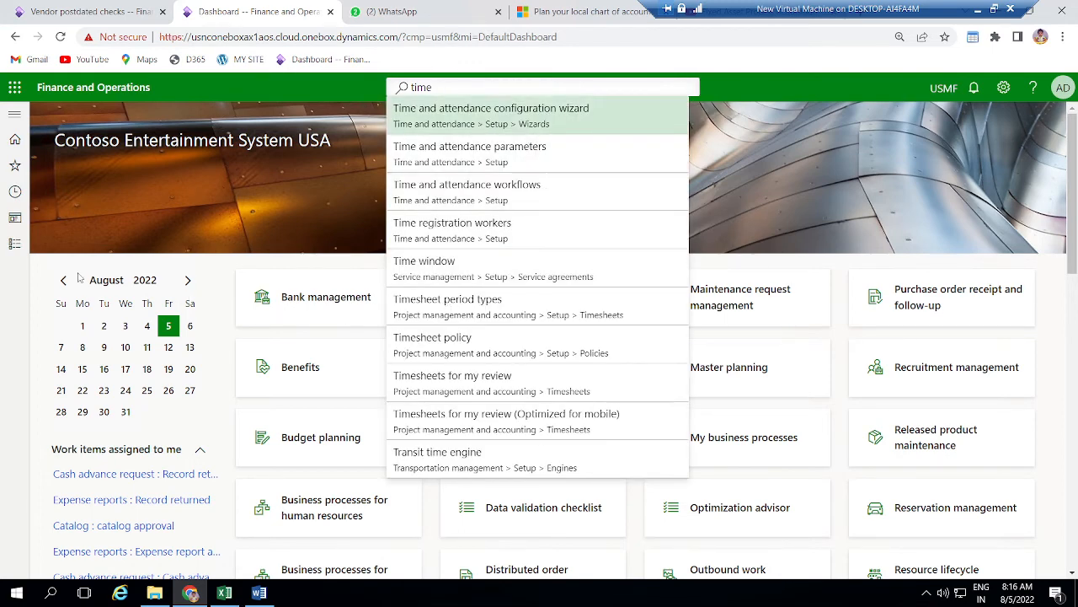
Step: Set the session date to 8/9/2022 in the Organization administration session date and time settings
{"action": "left_click", "coordinate": [15, 244]}
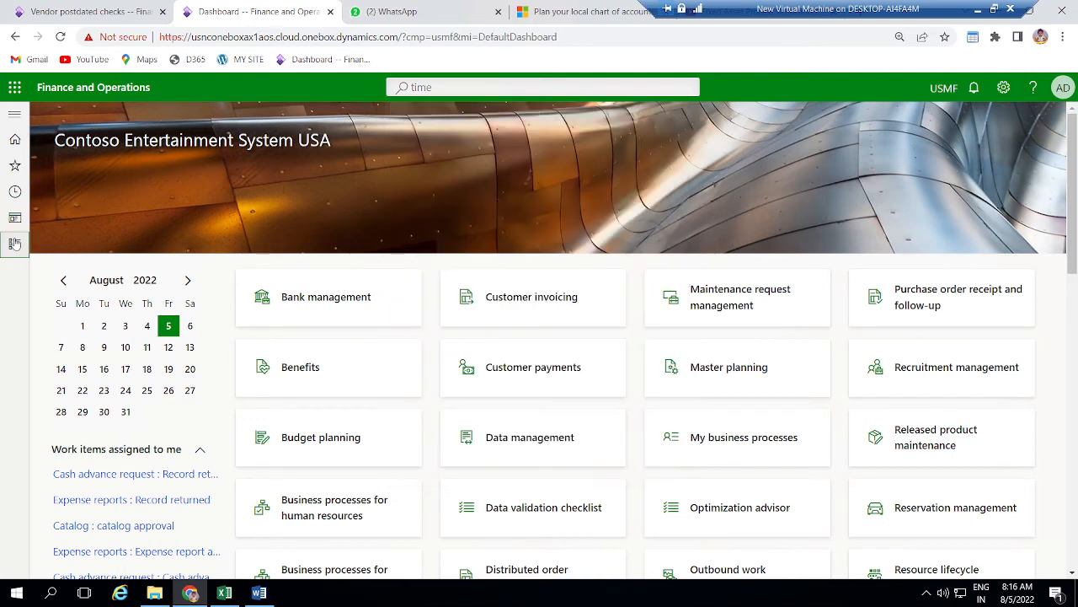
{"action": "left_click", "coordinate": [14, 244]}
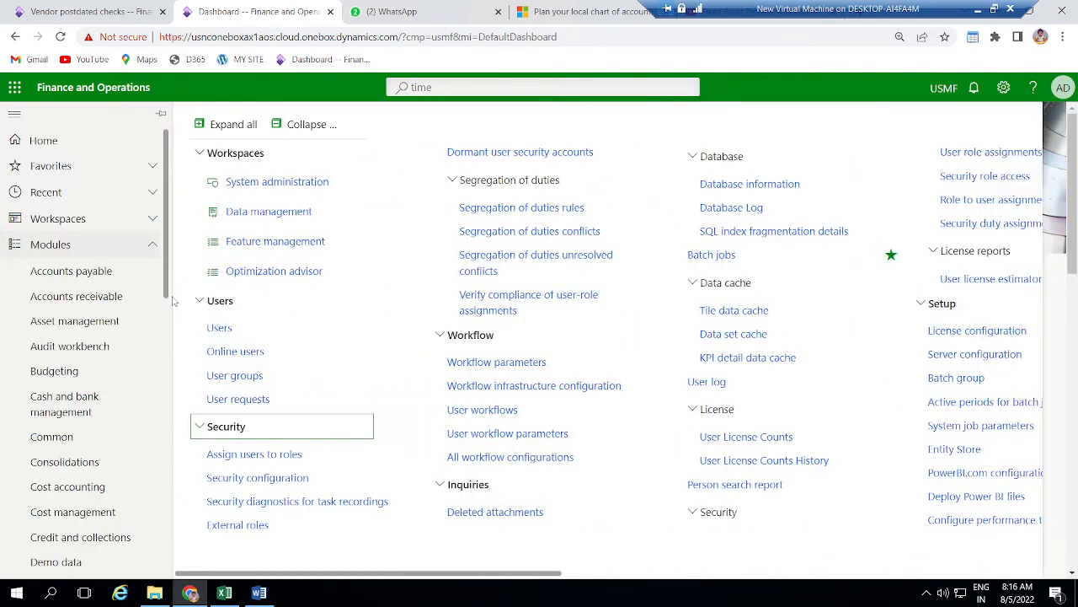
{"action": "scroll", "coordinate": [166, 356], "scroll_direction": "down", "scroll_amount": 5}
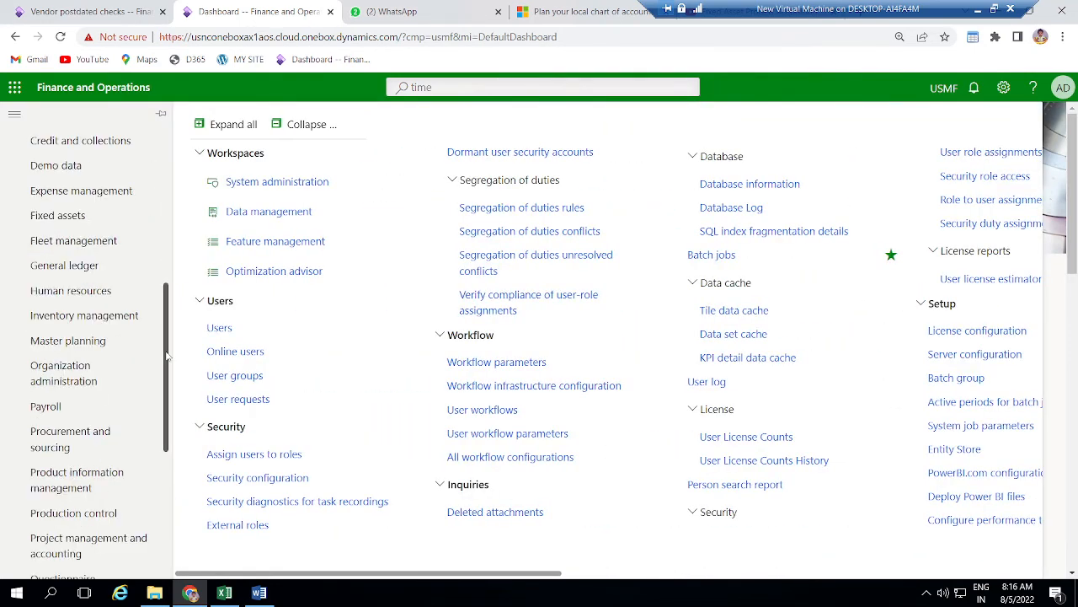
{"action": "left_click", "coordinate": [84, 374]}
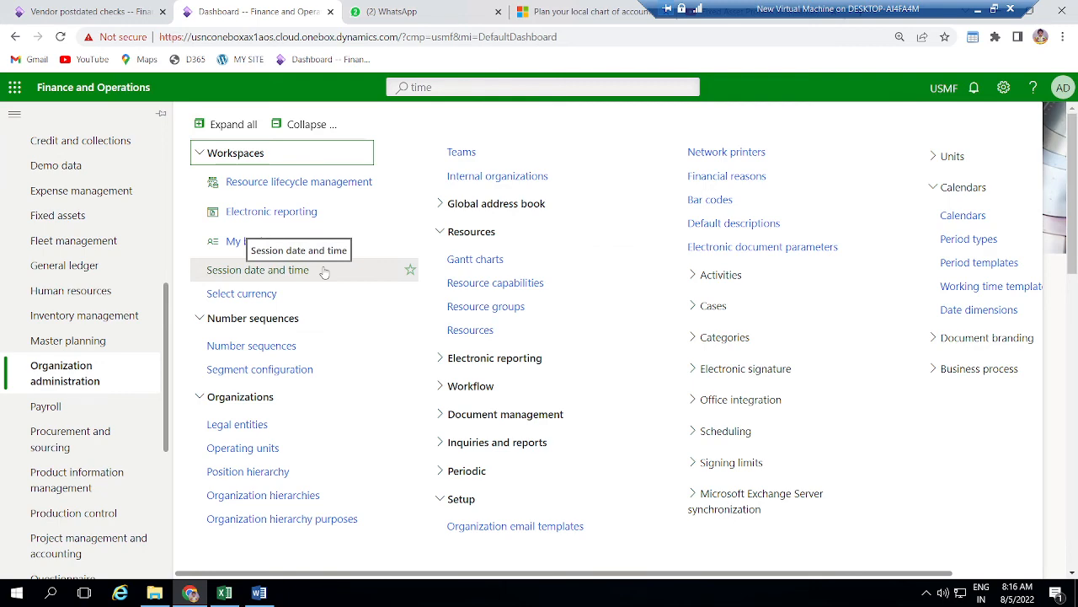
{"action": "left_click", "coordinate": [325, 270]}
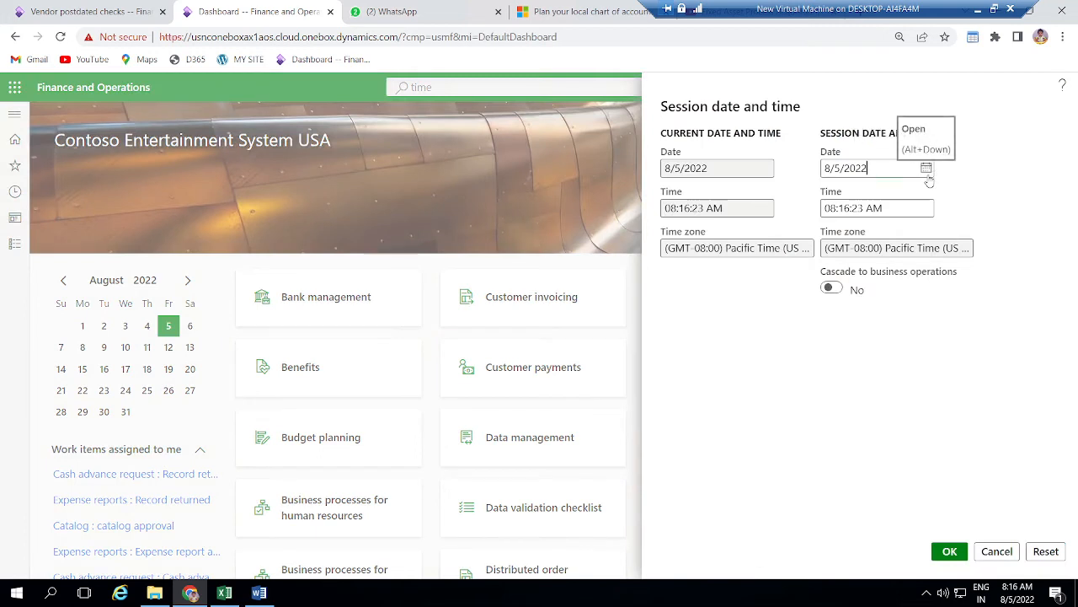
{"action": "left_click", "coordinate": [926, 168]}
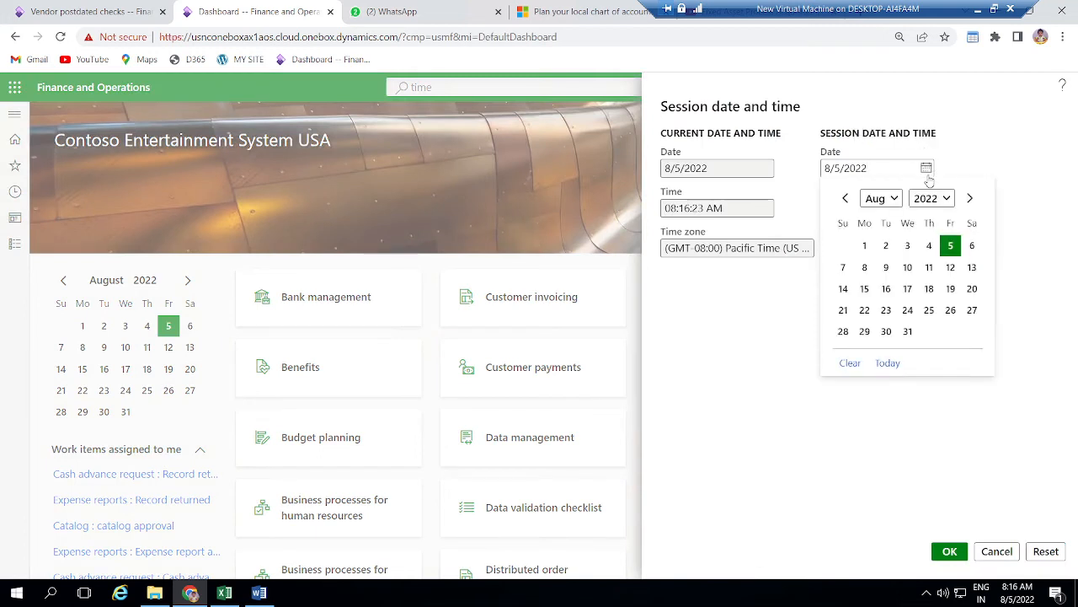
{"action": "left_click", "coordinate": [886, 267]}
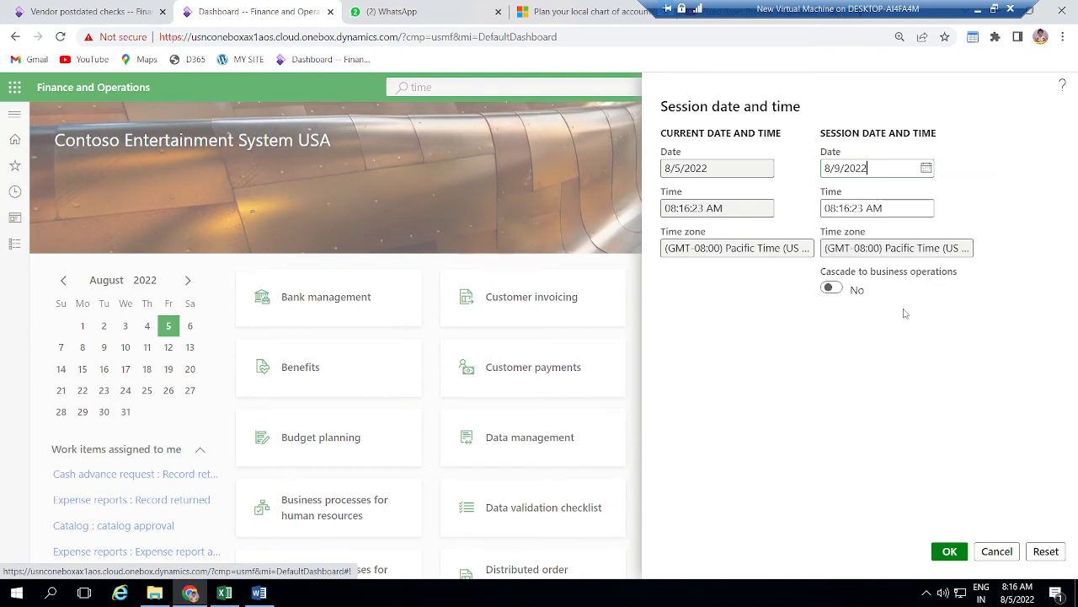
{"action": "left_click", "coordinate": [948, 550]}
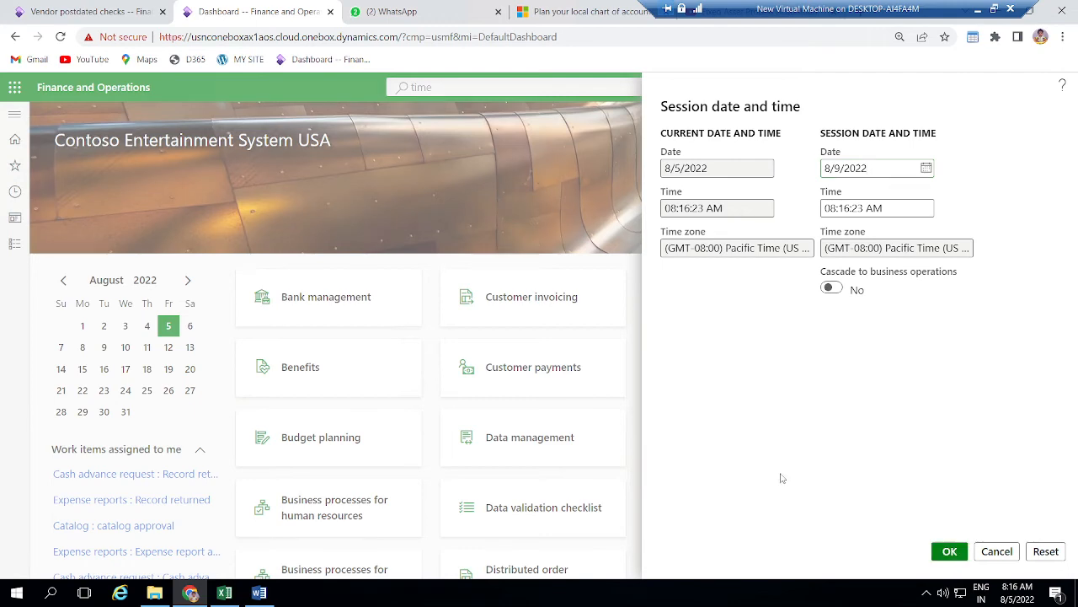
Step: Try again to settle the clearing entries for the 1,000.00 postdated check maturing 8/8/2022, dismissing the messages on the page
{"action": "left_click", "coordinate": [14, 243]}
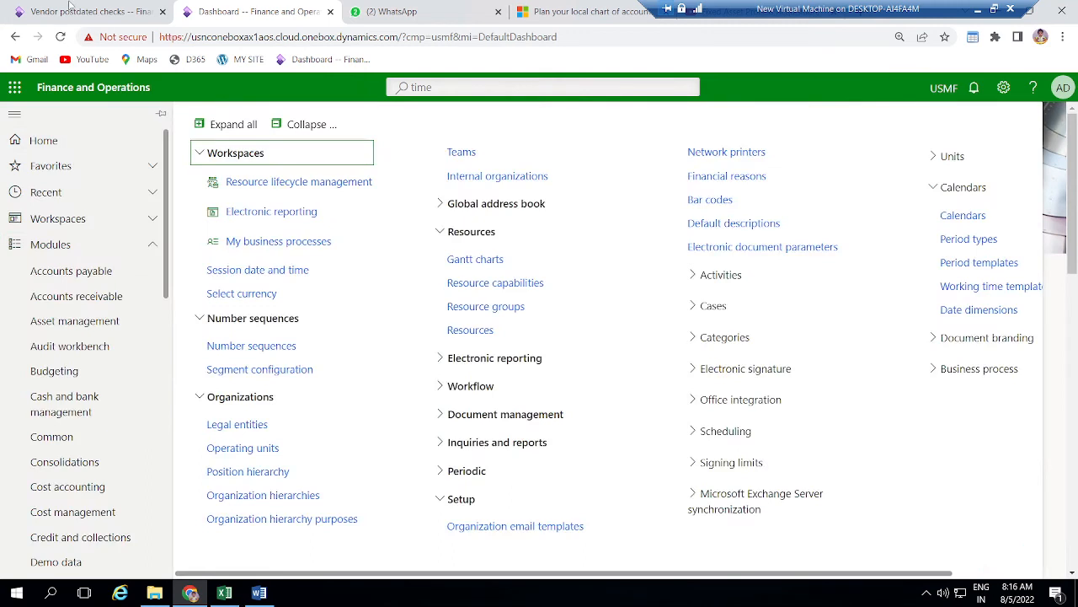
{"action": "left_click", "coordinate": [93, 11]}
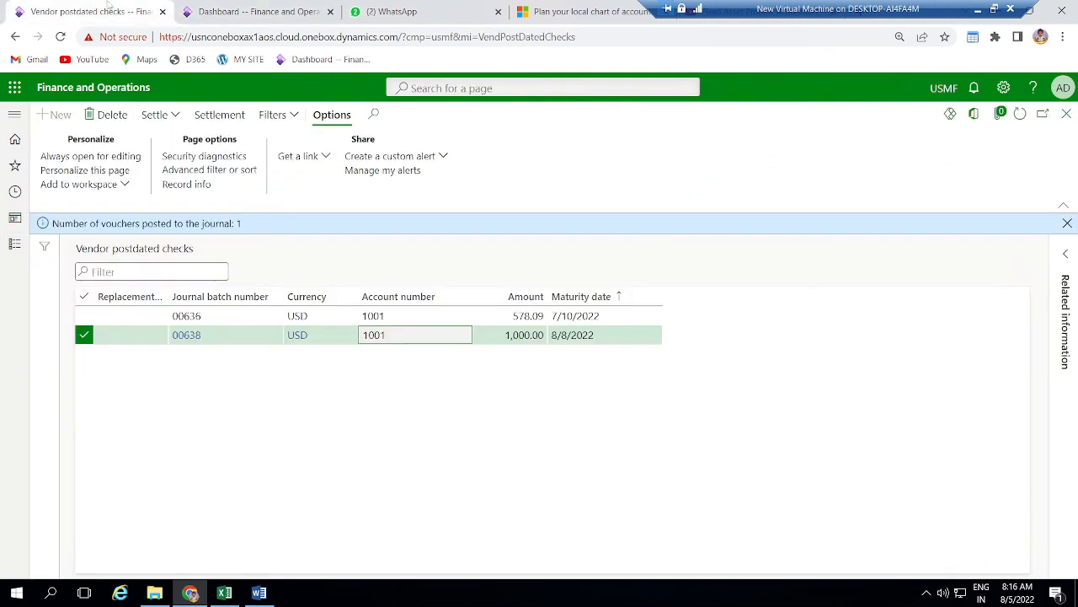
{"action": "left_click", "coordinate": [1067, 223]}
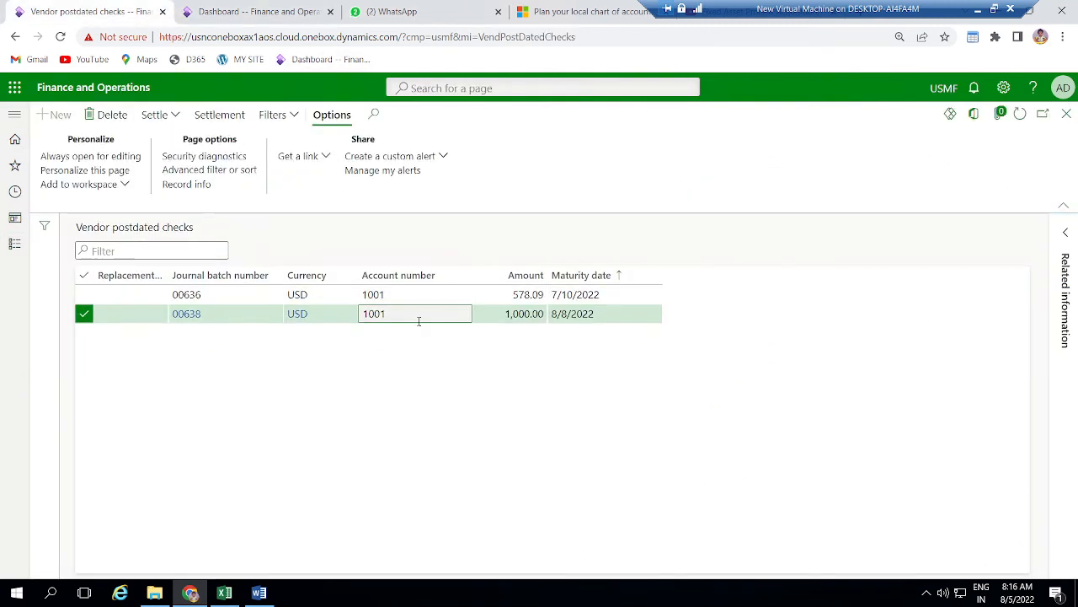
{"action": "left_click", "coordinate": [177, 116]}
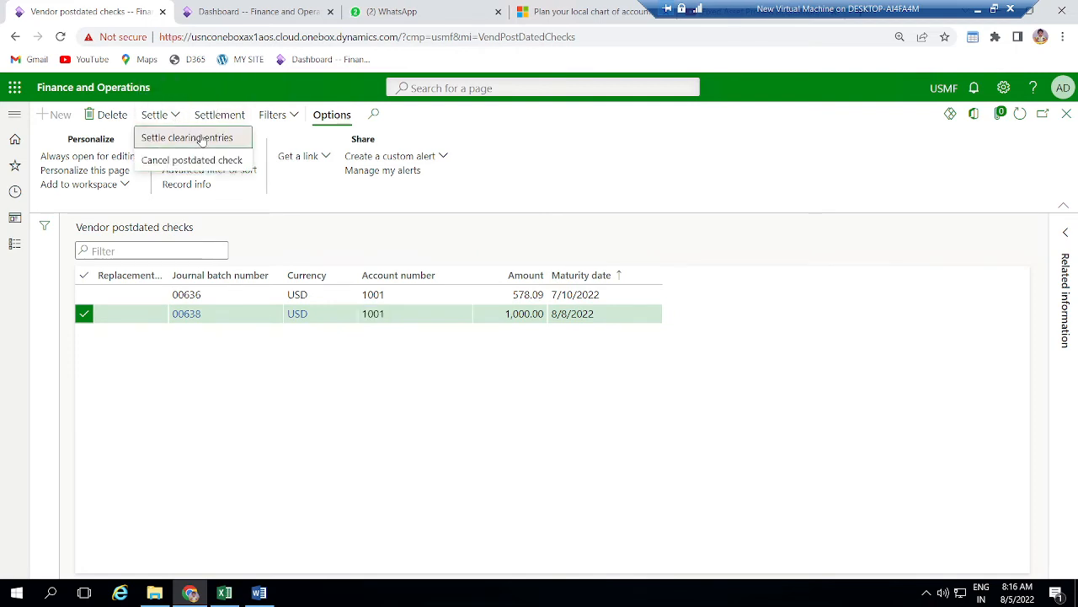
{"action": "left_click", "coordinate": [201, 140]}
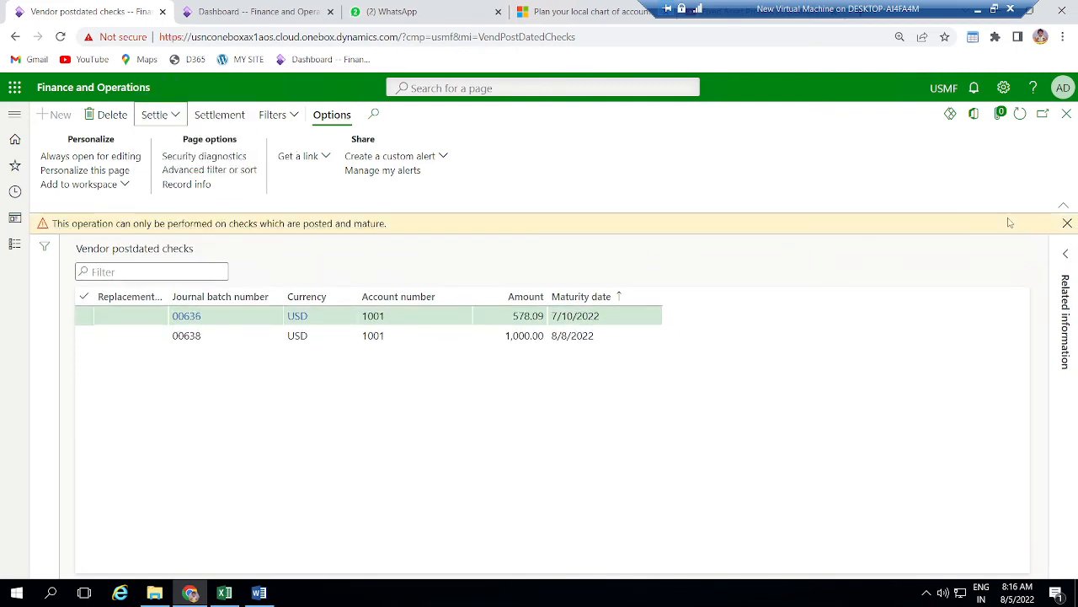
{"action": "left_click", "coordinate": [1068, 222]}
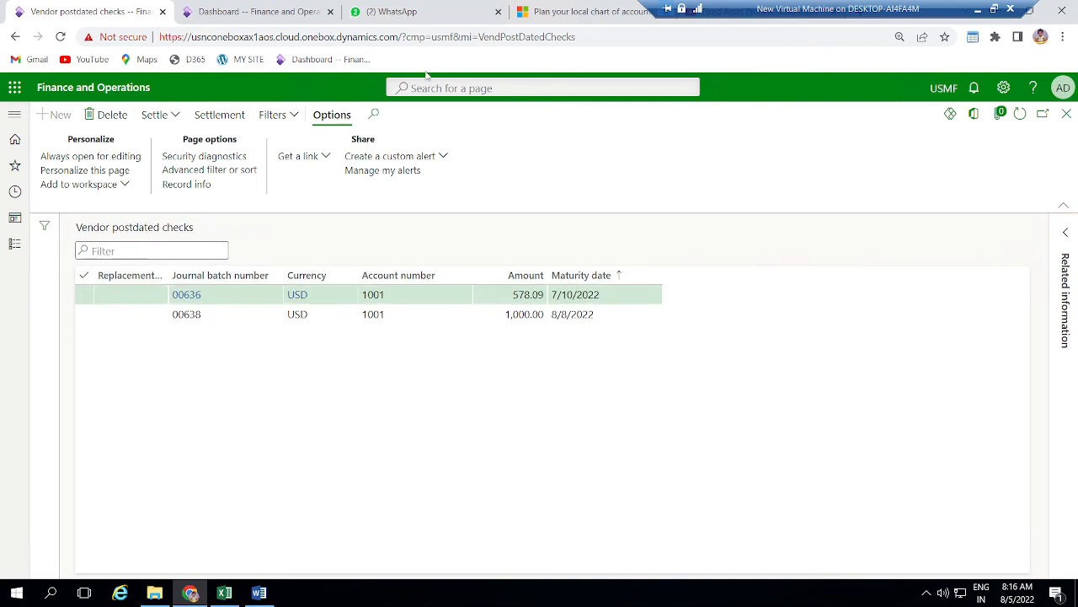
Step: Check the session date and time settings again and confirm the session date of 8/9/2022
{"action": "left_click", "coordinate": [271, 17]}
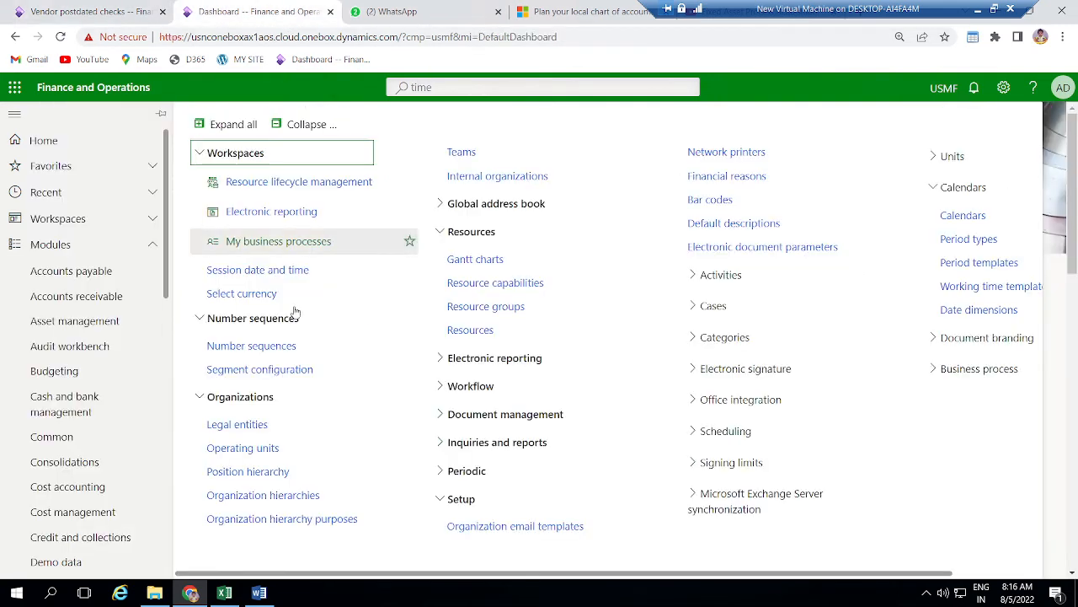
{"action": "left_click", "coordinate": [245, 271]}
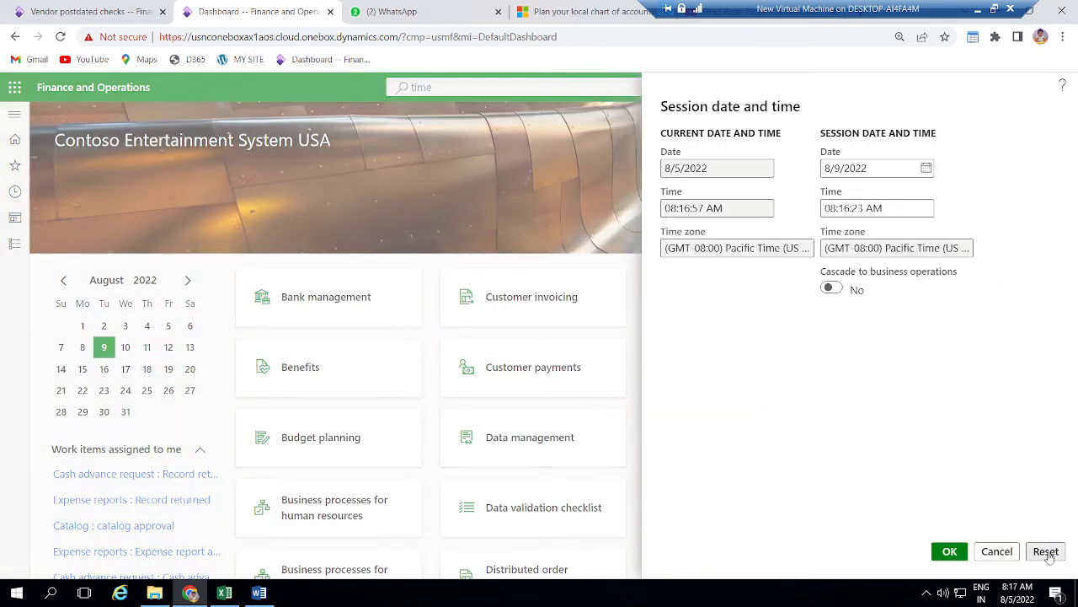
{"action": "left_click", "coordinate": [946, 551]}
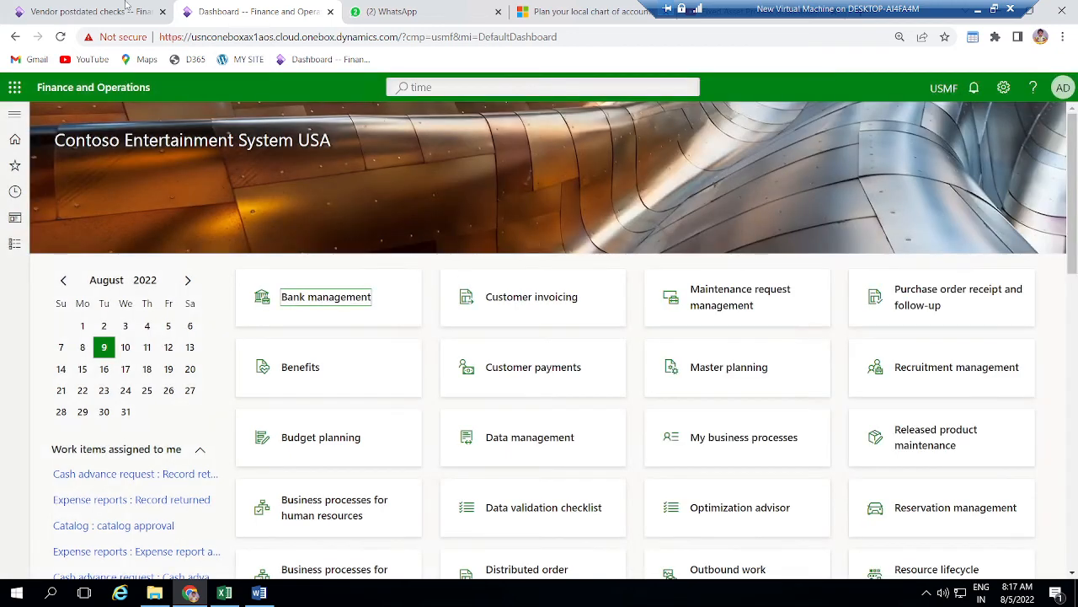
Step: Reload the vendor postdated checks list, retry settling the clearing entries for the 1,000.00 check, and dismiss the message
{"action": "left_click", "coordinate": [78, 16]}
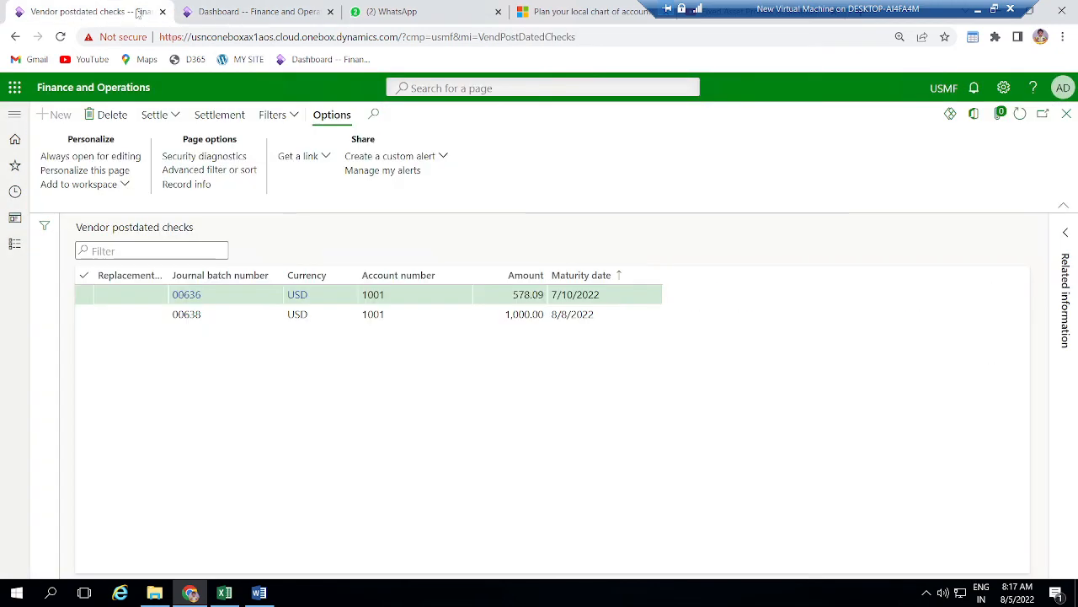
{"action": "left_click", "coordinate": [702, 37]}
{"action": "key", "text": "Return"}
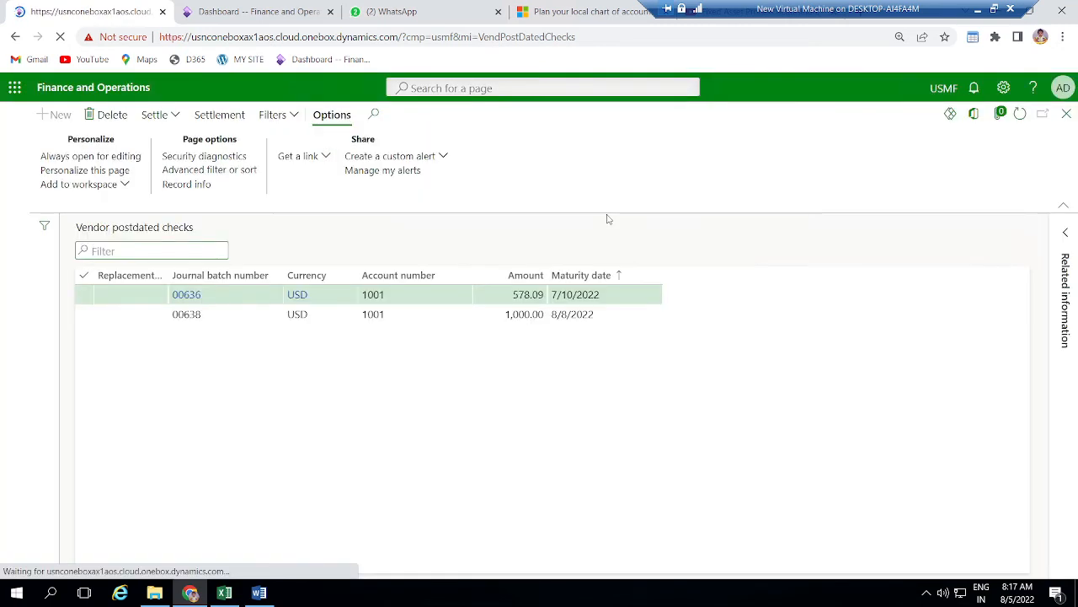
{"action": "left_click", "coordinate": [427, 317]}
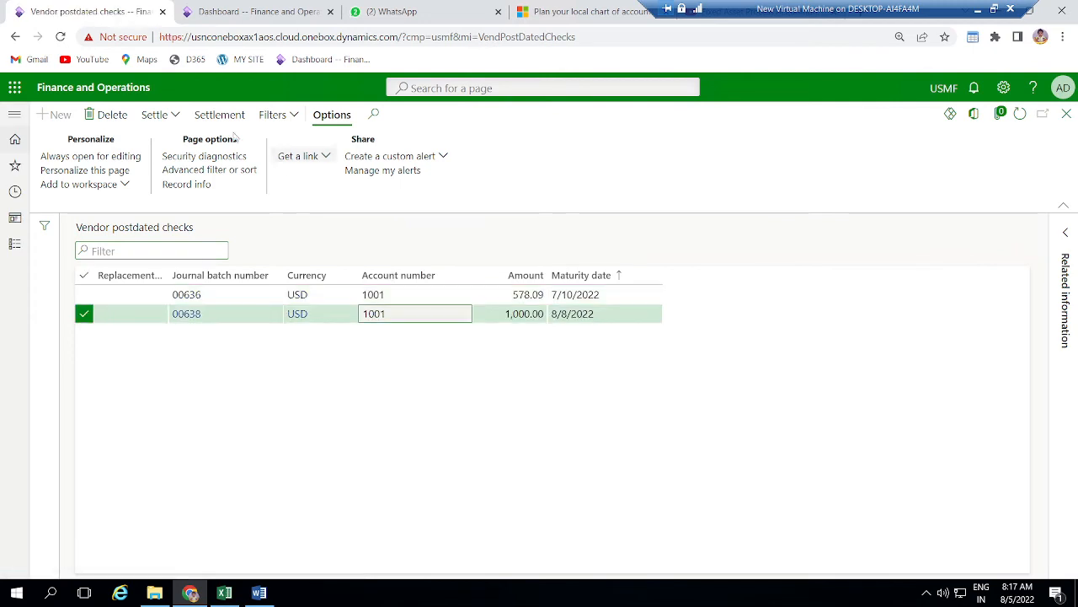
{"action": "left_click", "coordinate": [173, 118]}
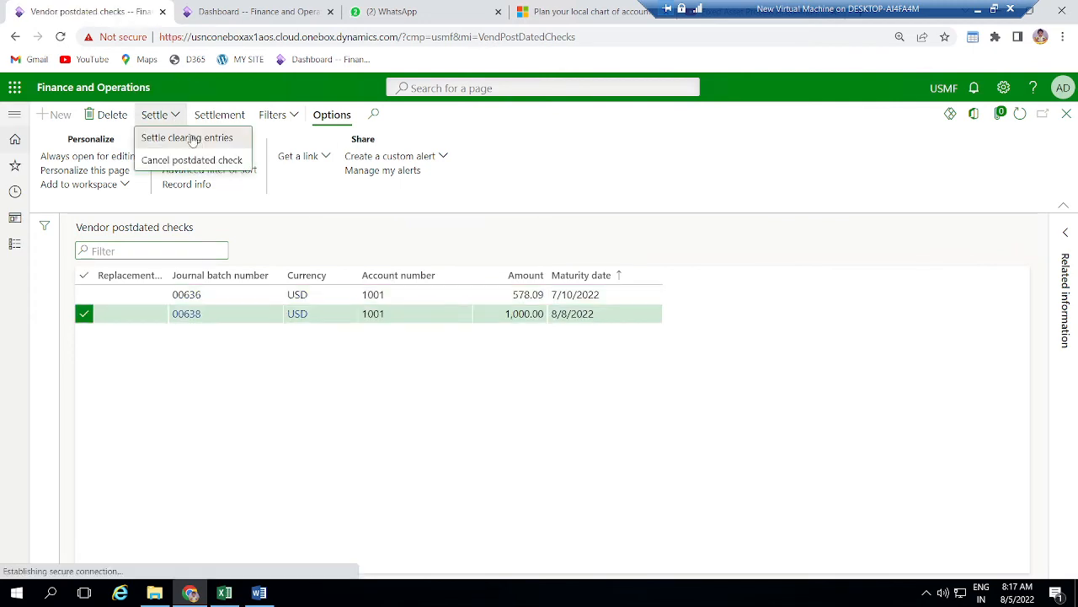
{"action": "left_click", "coordinate": [597, 240]}
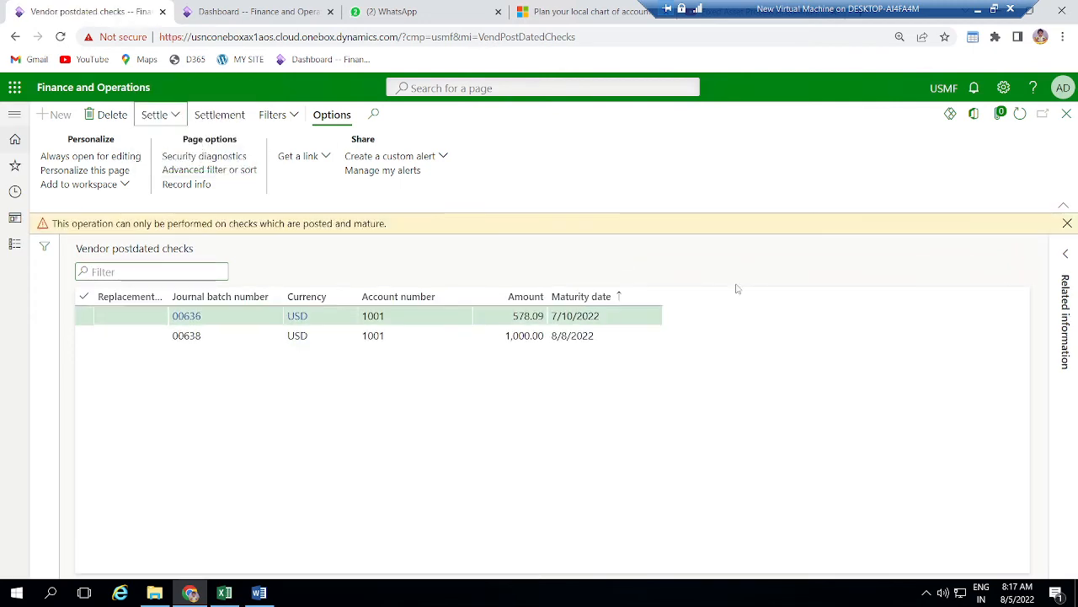
{"action": "left_click", "coordinate": [1067, 224]}
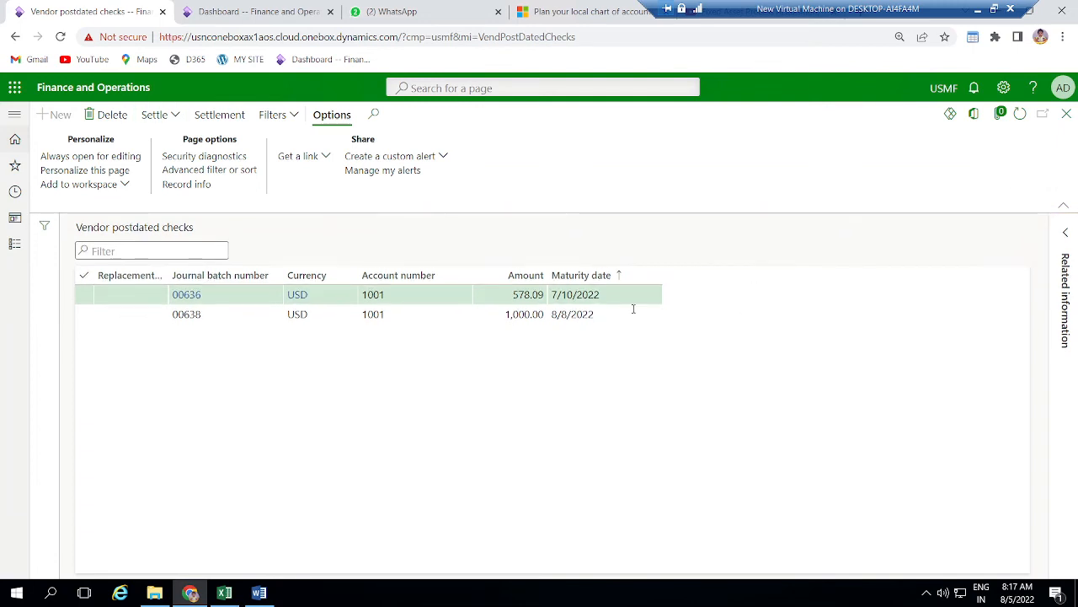
Step: Review the session date in its calendar, keep it at 8/9/2022, and return to the vendor postdated checks list
{"action": "left_click", "coordinate": [526, 314]}
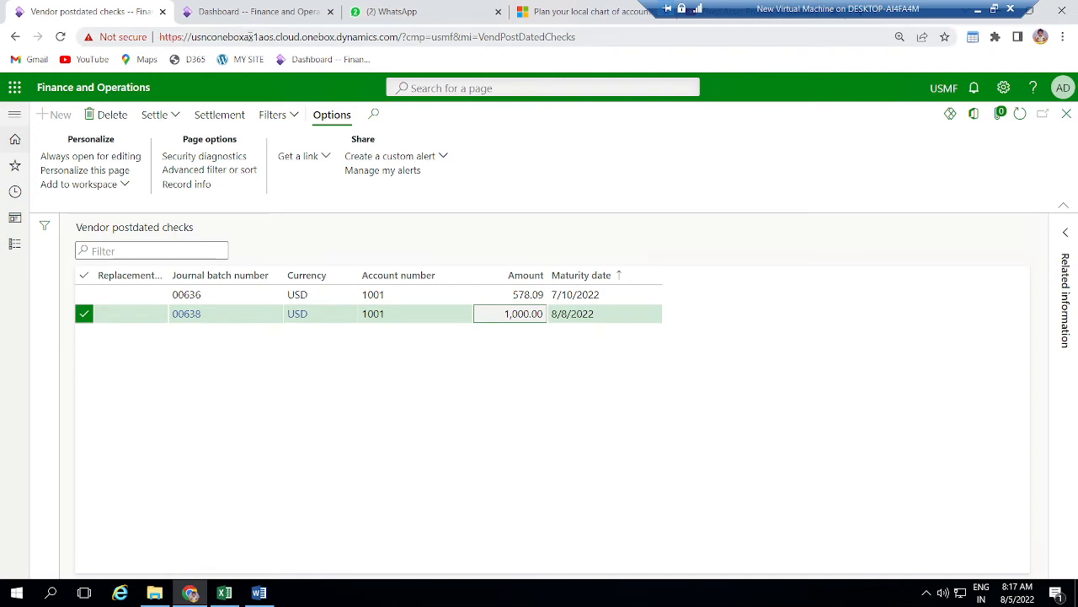
{"action": "left_click", "coordinate": [287, 11]}
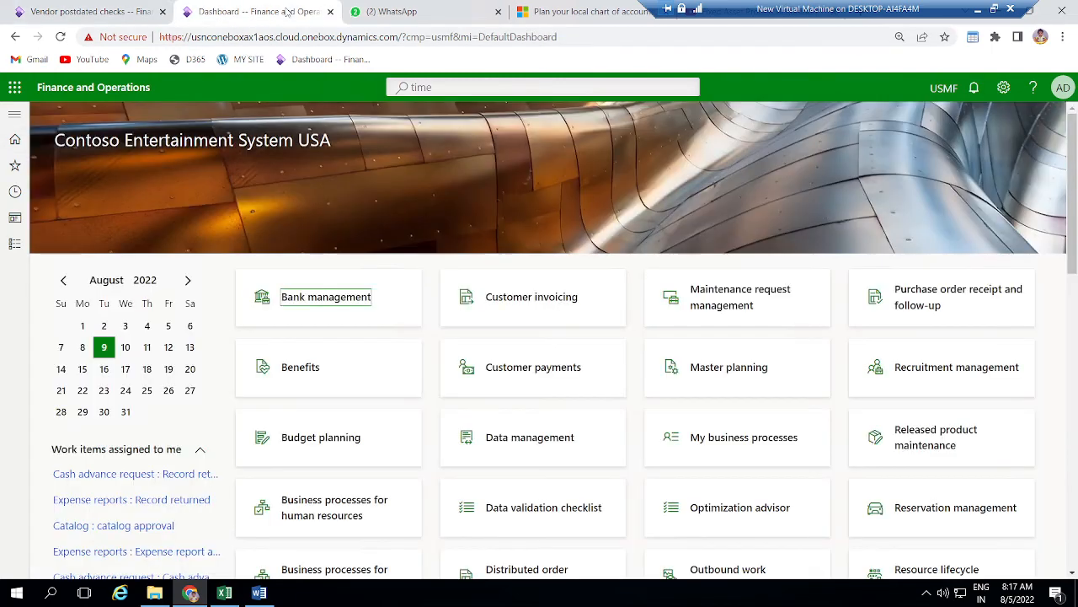
{"action": "left_click", "coordinate": [15, 246]}
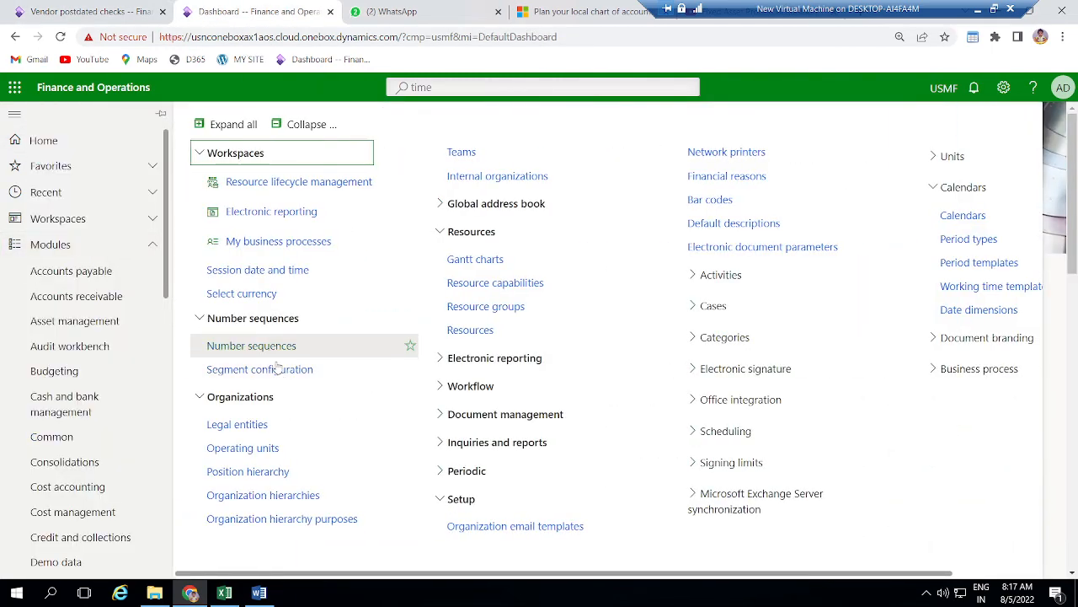
{"action": "left_click", "coordinate": [275, 271]}
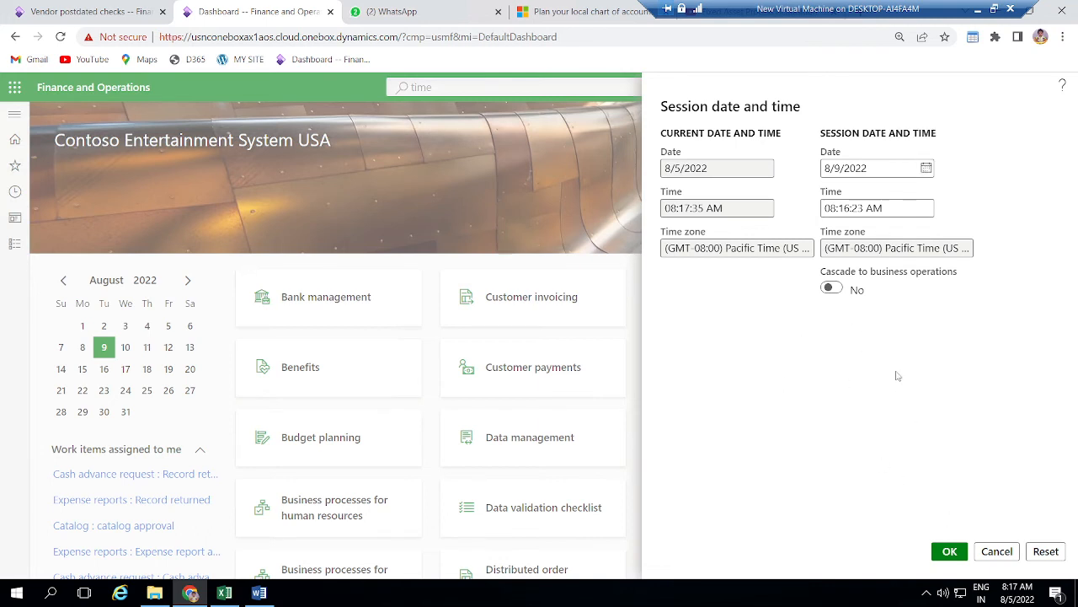
{"action": "left_click", "coordinate": [927, 170]}
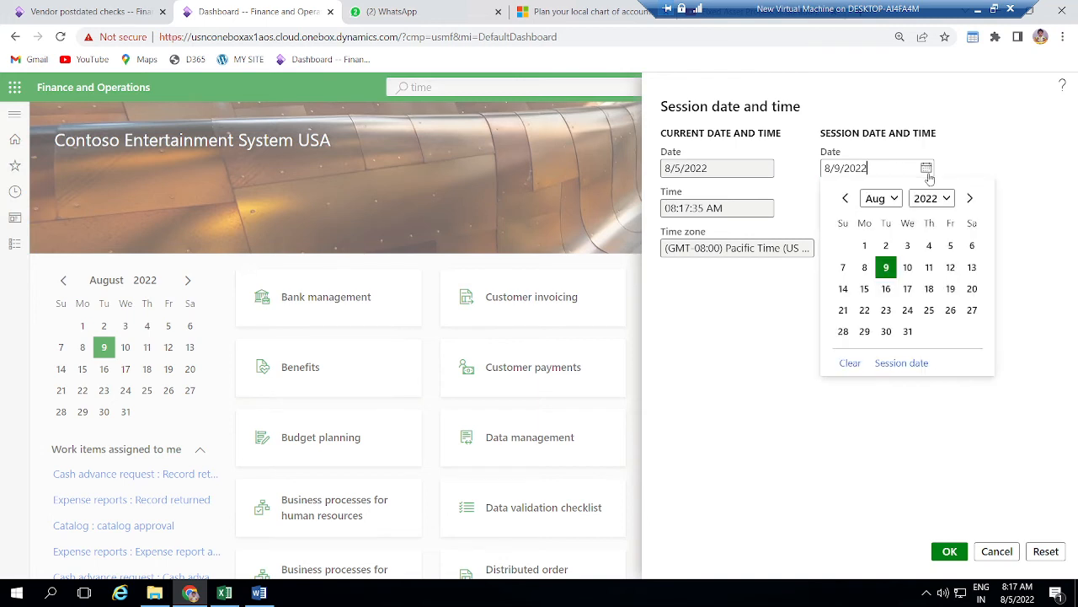
{"action": "left_click", "coordinate": [720, 414]}
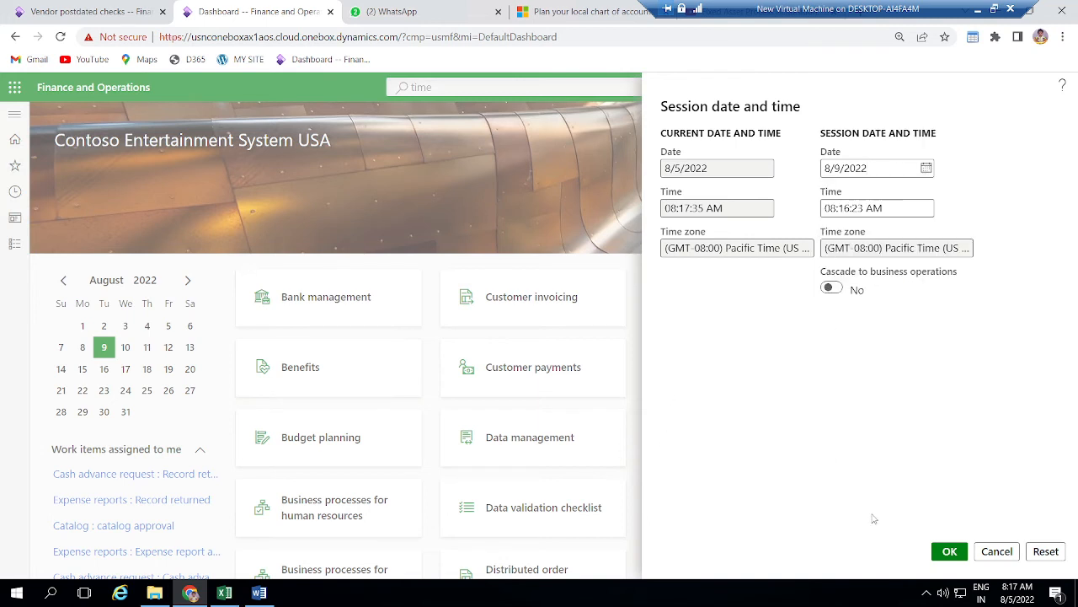
{"action": "left_click", "coordinate": [950, 552]}
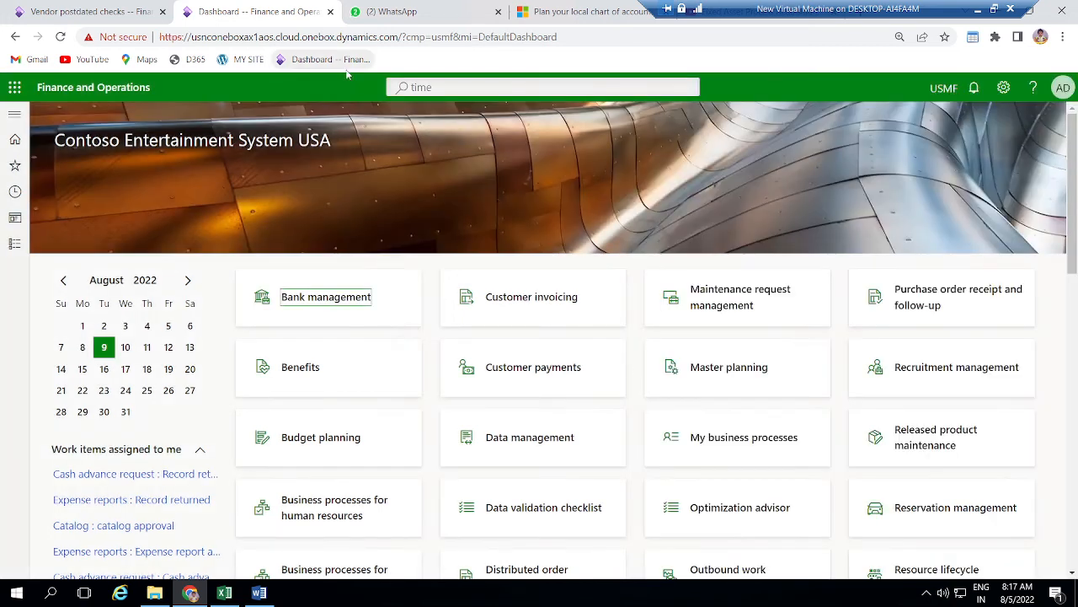
{"action": "left_click", "coordinate": [129, 12]}
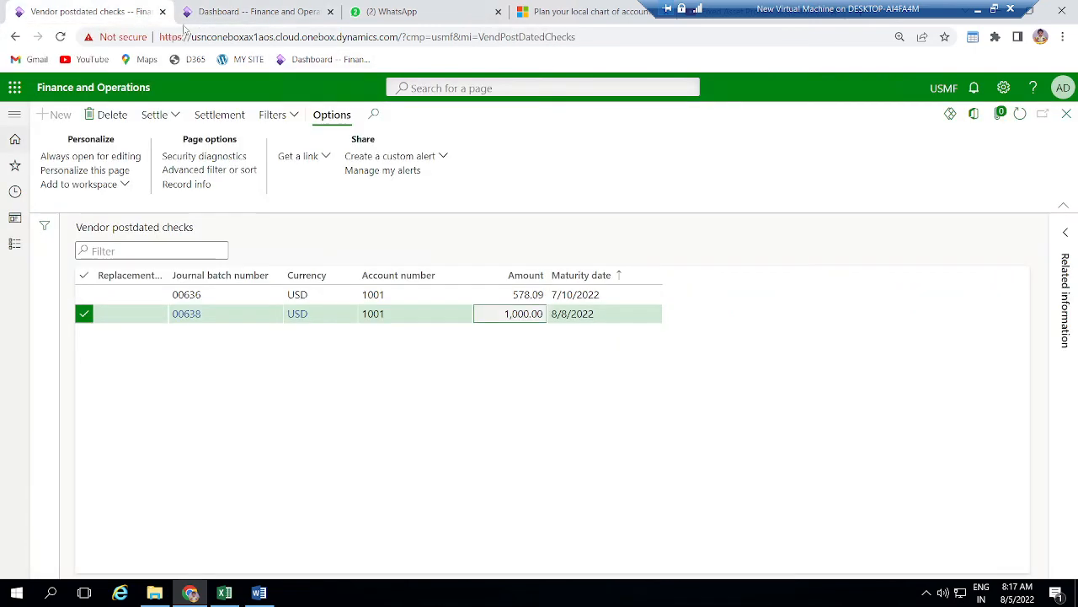
Step: Set the session date to 8/26/2022 in the Organization administration session date and time settings
{"action": "left_click", "coordinate": [274, 12]}
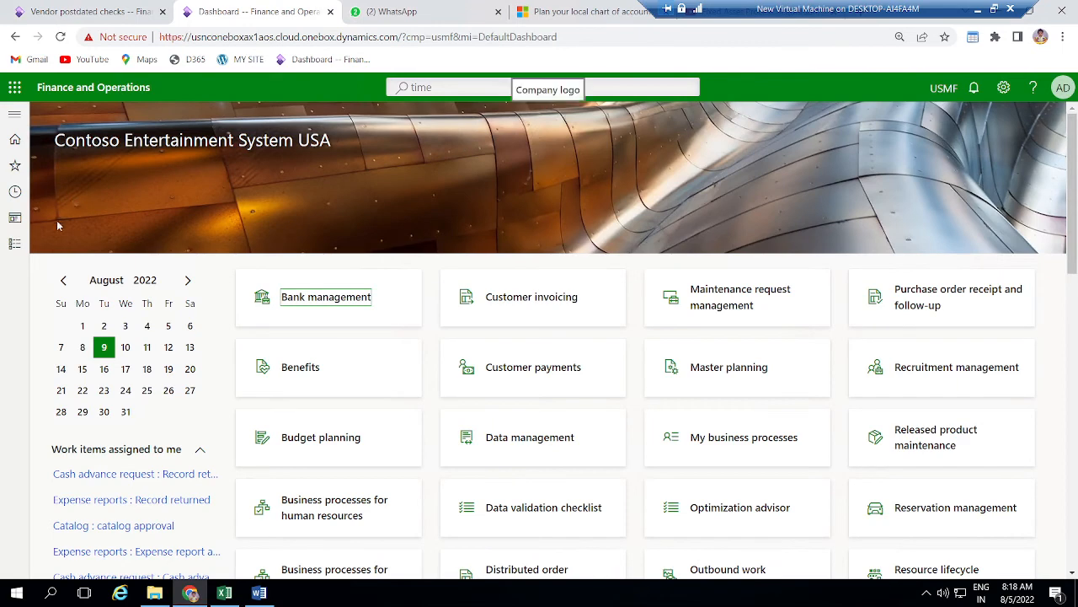
{"action": "left_click", "coordinate": [27, 247]}
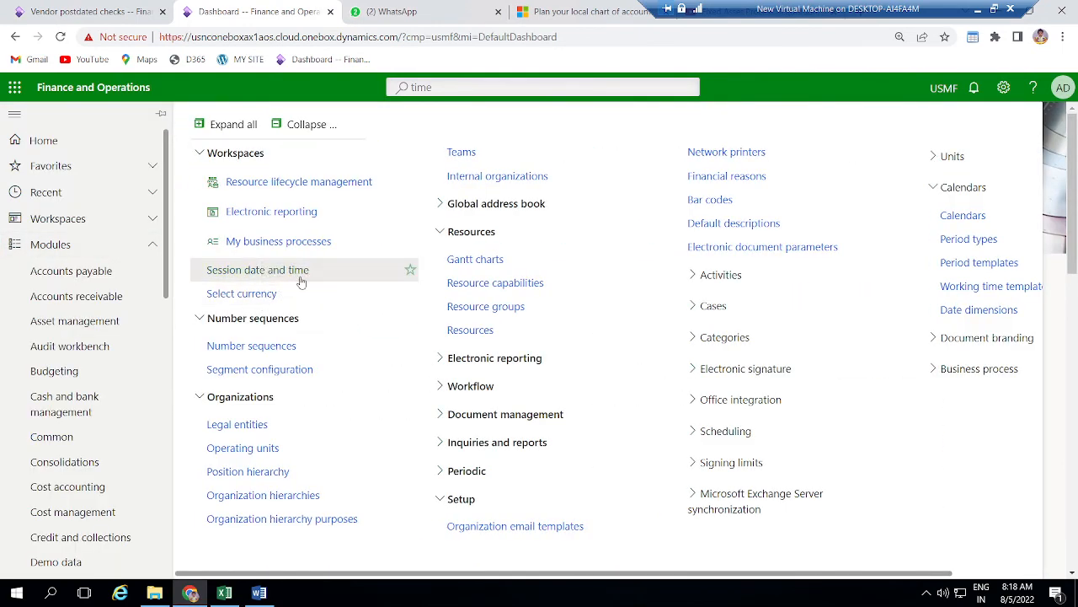
{"action": "left_click", "coordinate": [255, 270]}
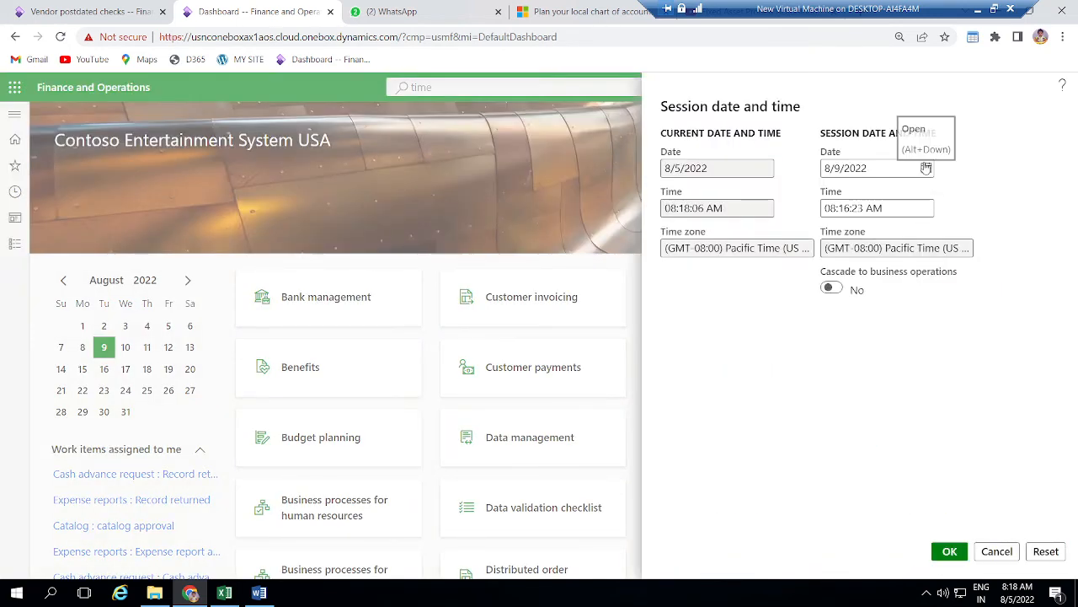
{"action": "left_click", "coordinate": [925, 168]}
{"action": "left_click", "coordinate": [950, 309]}
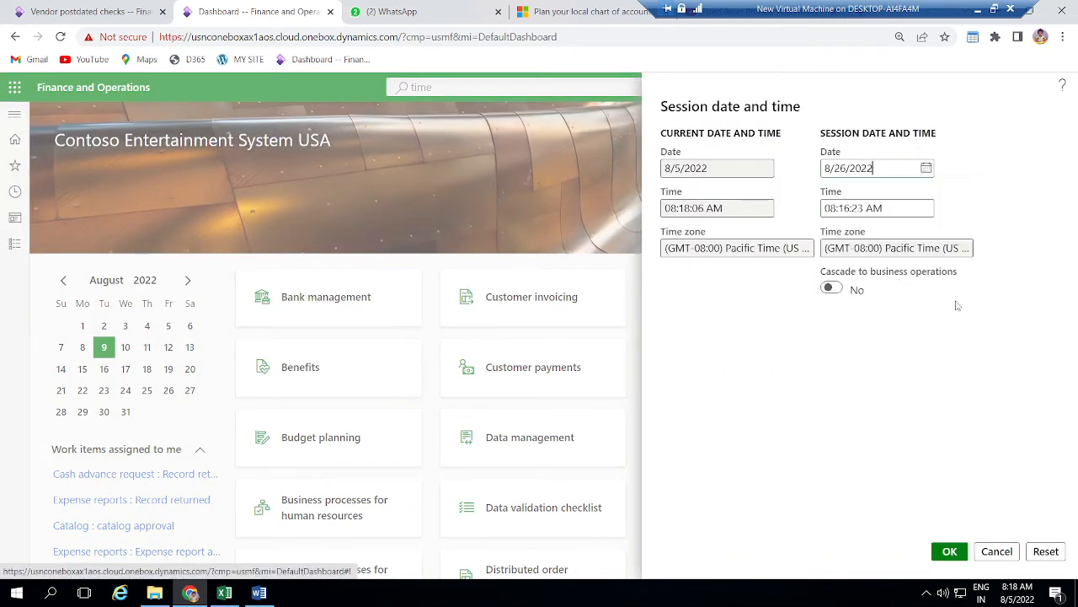
{"action": "left_click", "coordinate": [951, 552]}
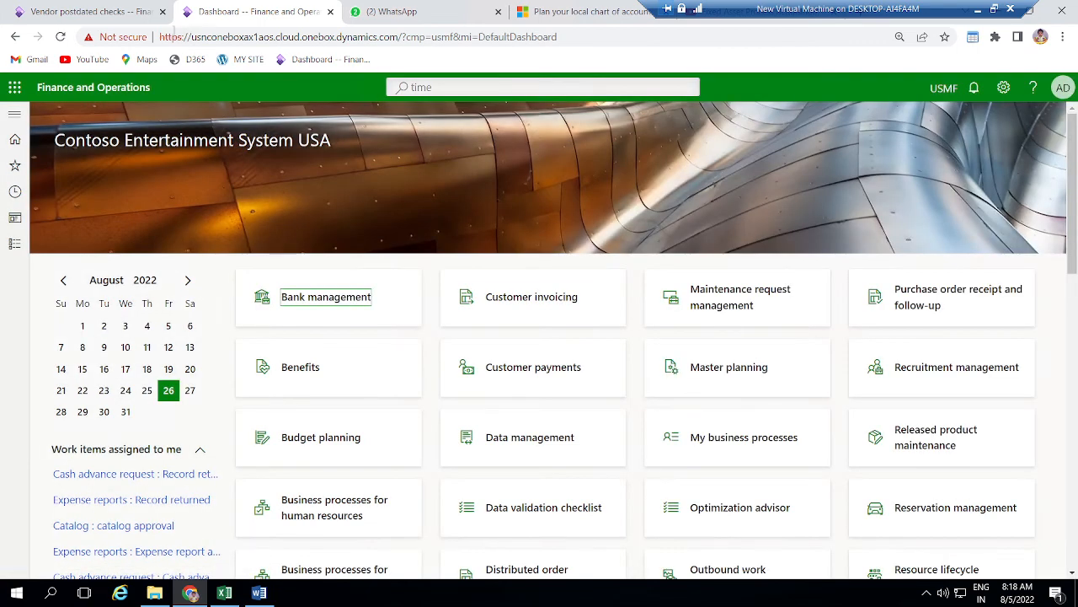
Step: Close the old vendor postdated checks browser tab and open the Vendor postdated checks page afresh from the Accounts payable module
{"action": "left_click", "coordinate": [127, 12]}
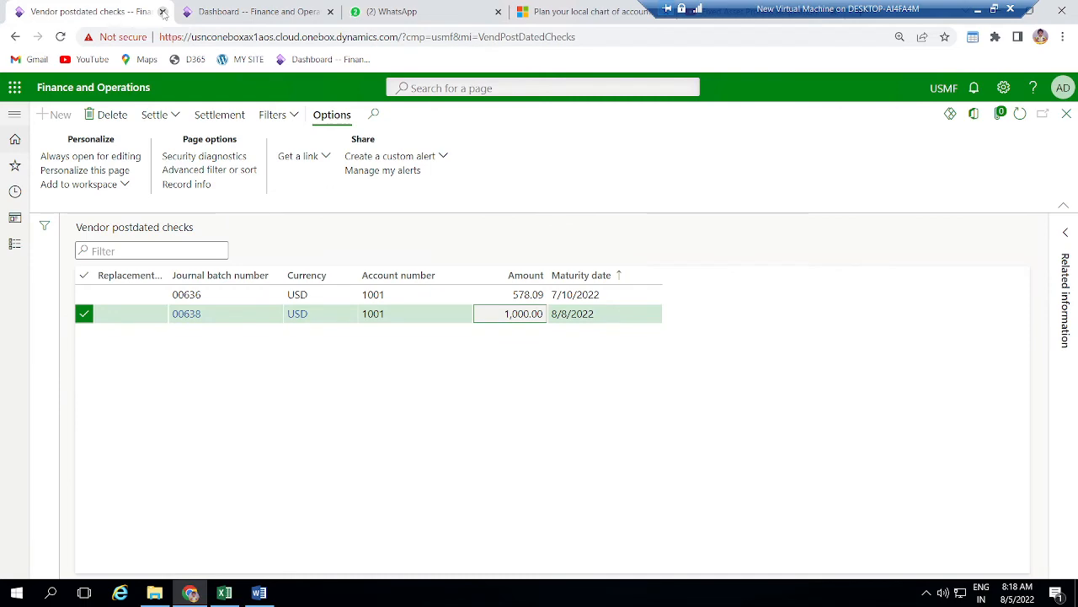
{"action": "left_click", "coordinate": [162, 12]}
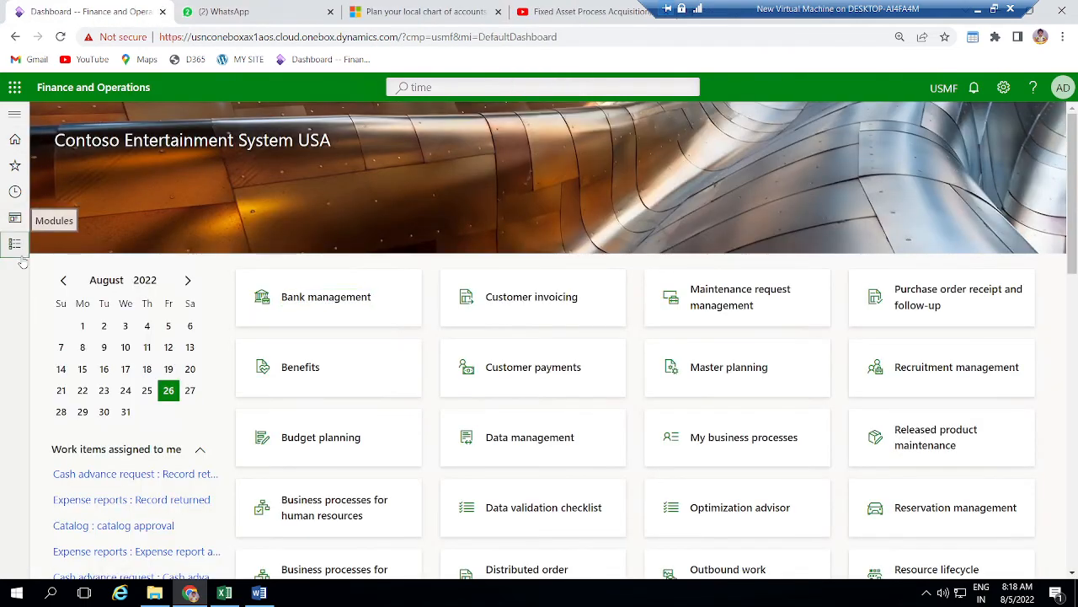
{"action": "left_click", "coordinate": [17, 247]}
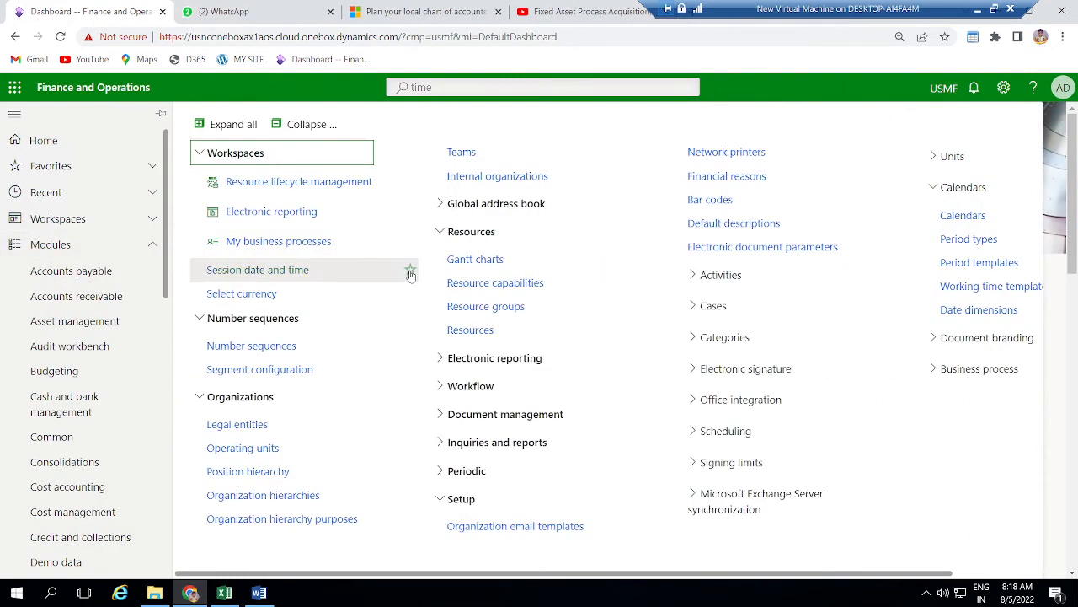
{"action": "left_click", "coordinate": [125, 268]}
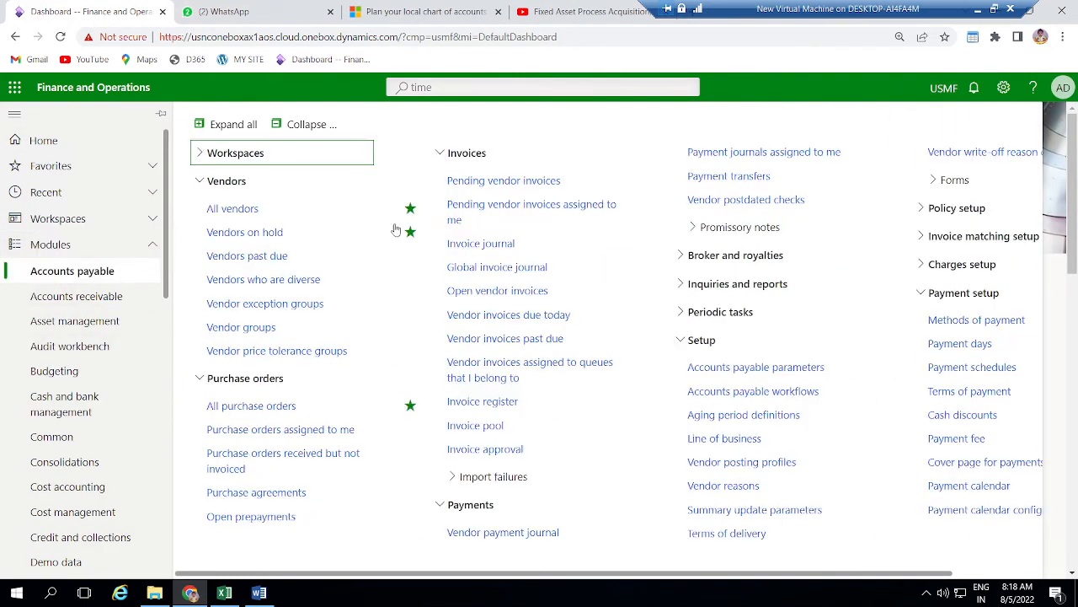
{"action": "left_click", "coordinate": [745, 200]}
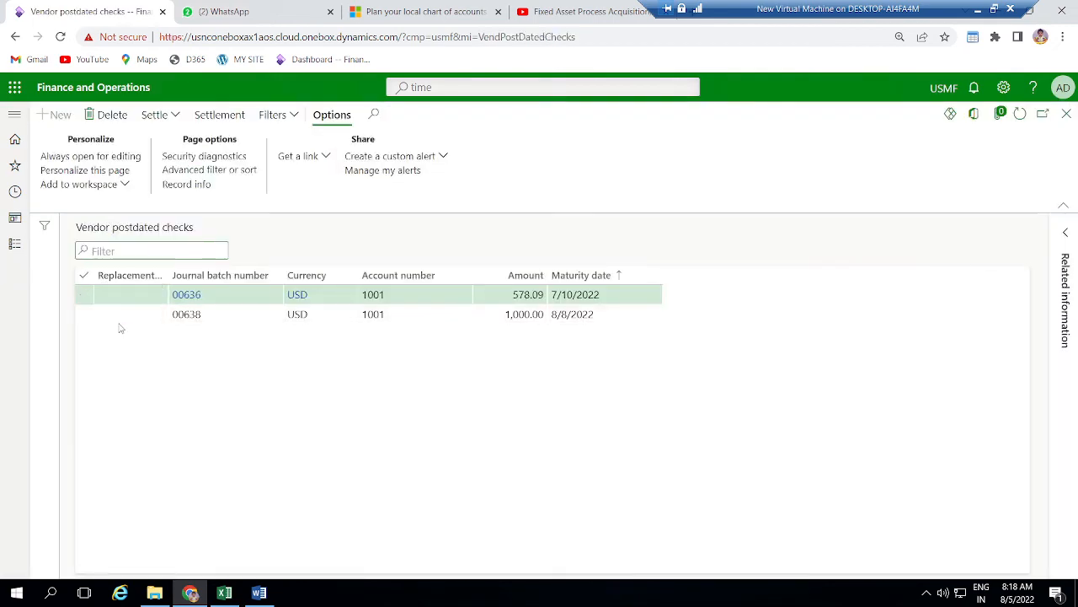
Step: Settle the clearing entries for the 1,000.00 postdated check maturing 8/8/2022
{"action": "left_click", "coordinate": [114, 315]}
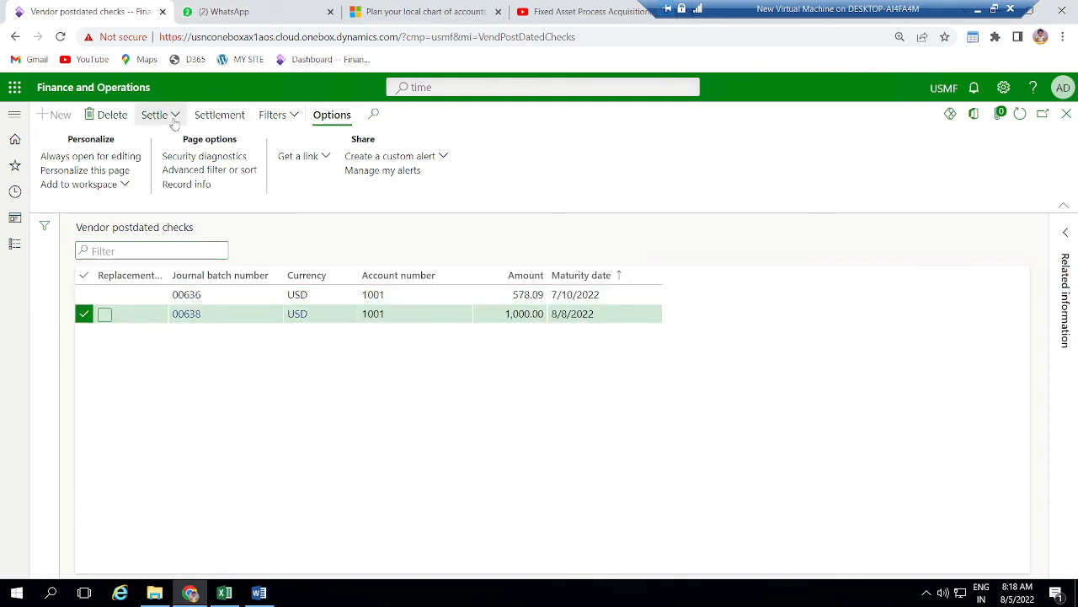
{"action": "left_click", "coordinate": [175, 123]}
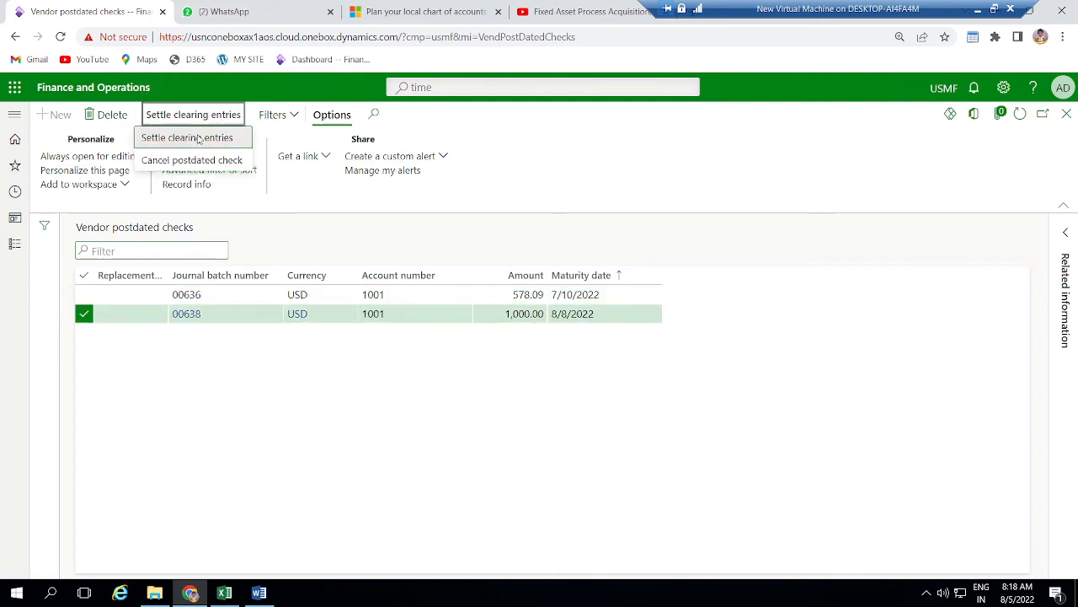
{"action": "left_click", "coordinate": [199, 139]}
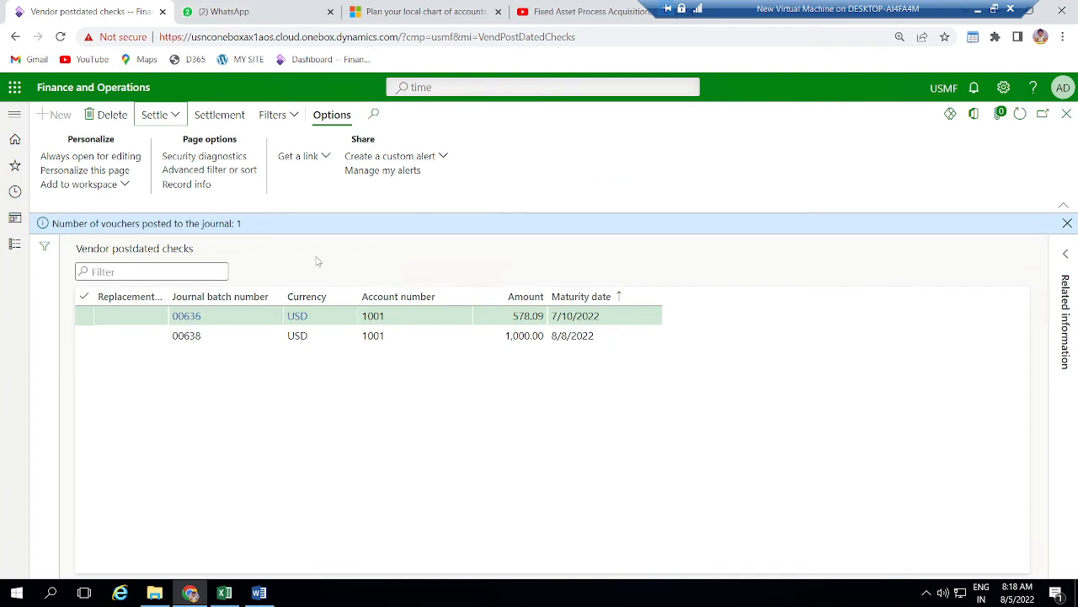
Step: Check the settlement record and general journals for the 1,000.00 check, refresh the postdated checks list, and reopen its settlement record
{"action": "left_click", "coordinate": [135, 336]}
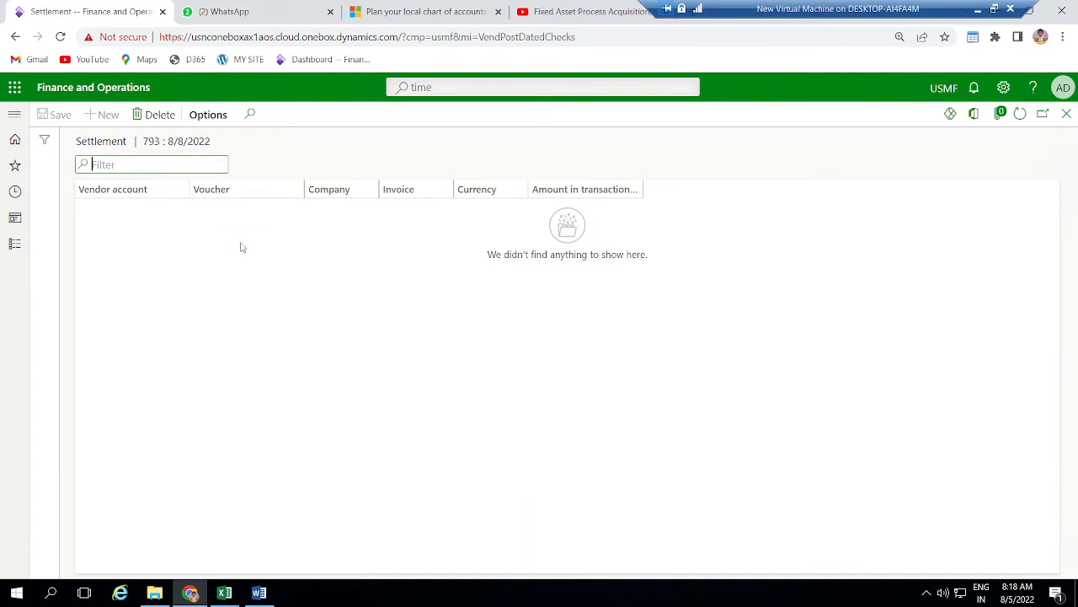
{"action": "left_click", "coordinate": [1020, 114]}
{"action": "left_click", "coordinate": [1065, 116]}
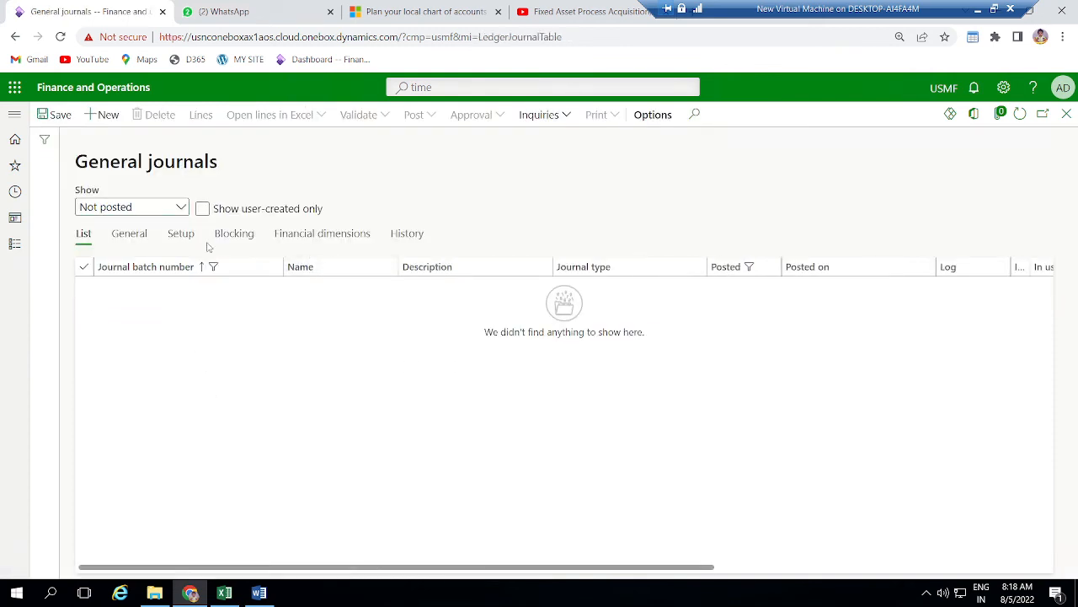
{"action": "left_click", "coordinate": [1067, 114]}
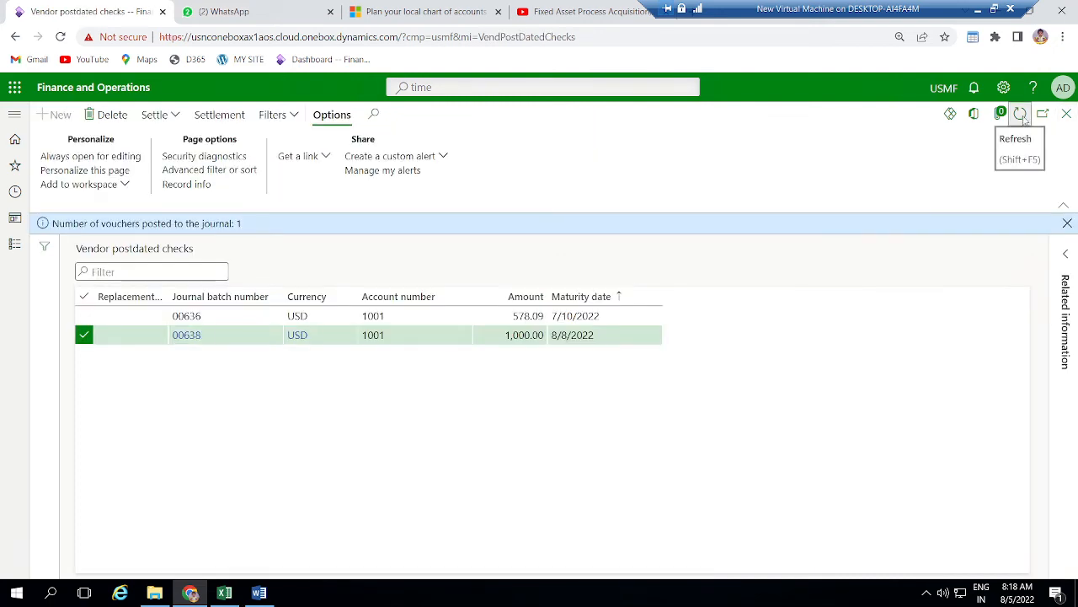
{"action": "left_click", "coordinate": [1020, 113]}
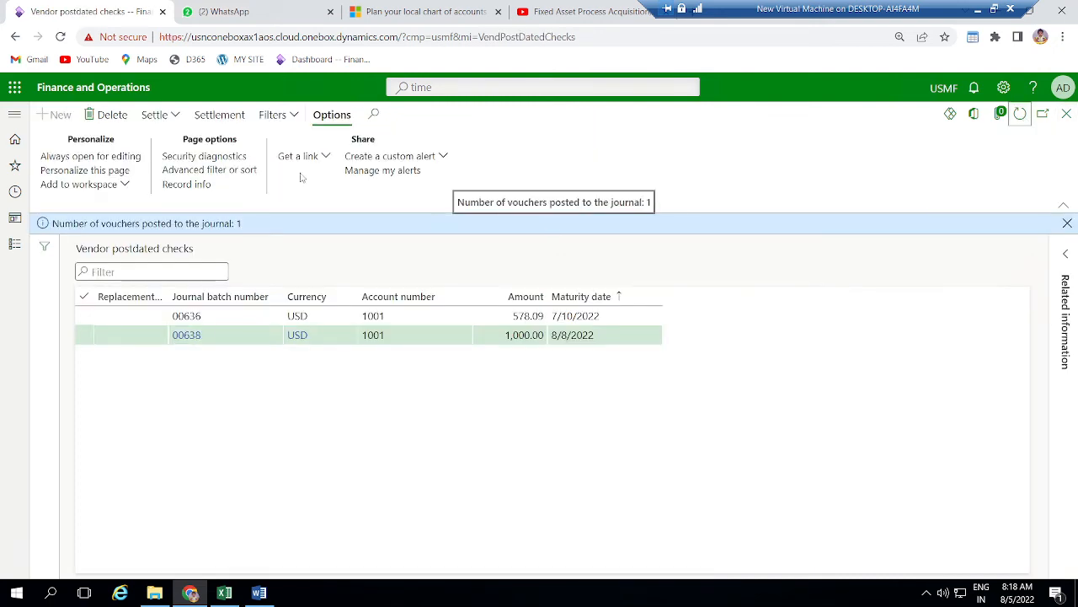
{"action": "left_click", "coordinate": [235, 120]}
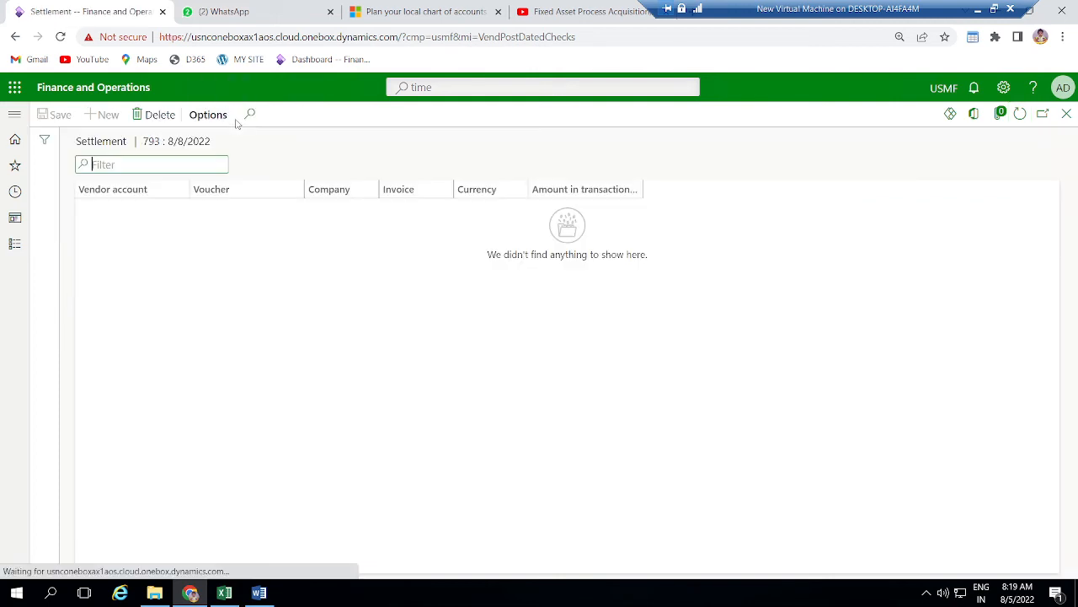
Step: Open the transactions of vendor Acme Office Supplies from All vendors and review the ledger accounts and amounts of the PDC payment voucher
{"action": "left_click", "coordinate": [15, 243]}
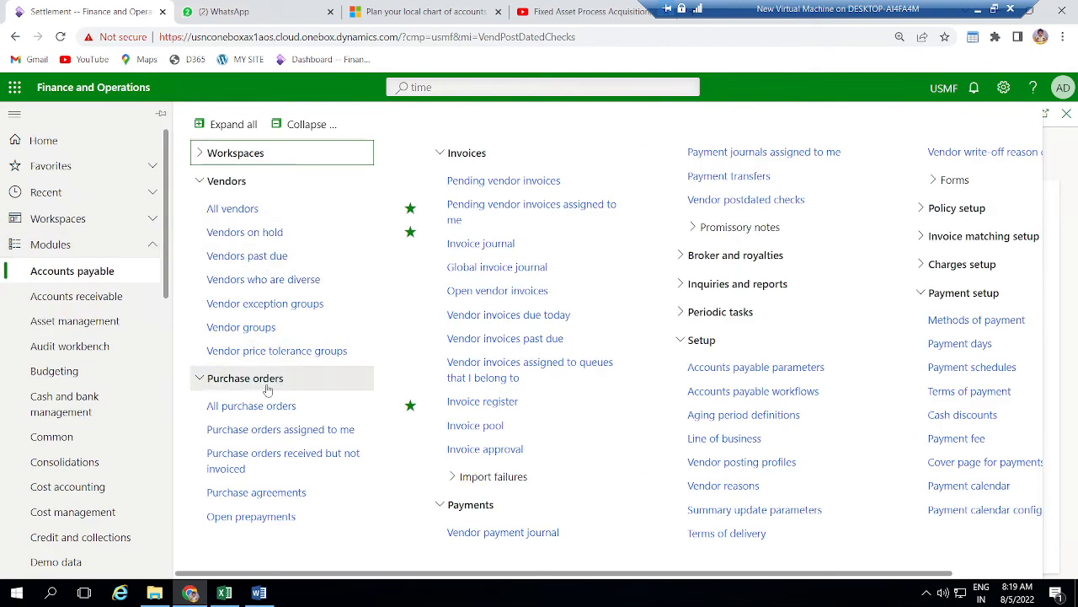
{"action": "left_click", "coordinate": [265, 217]}
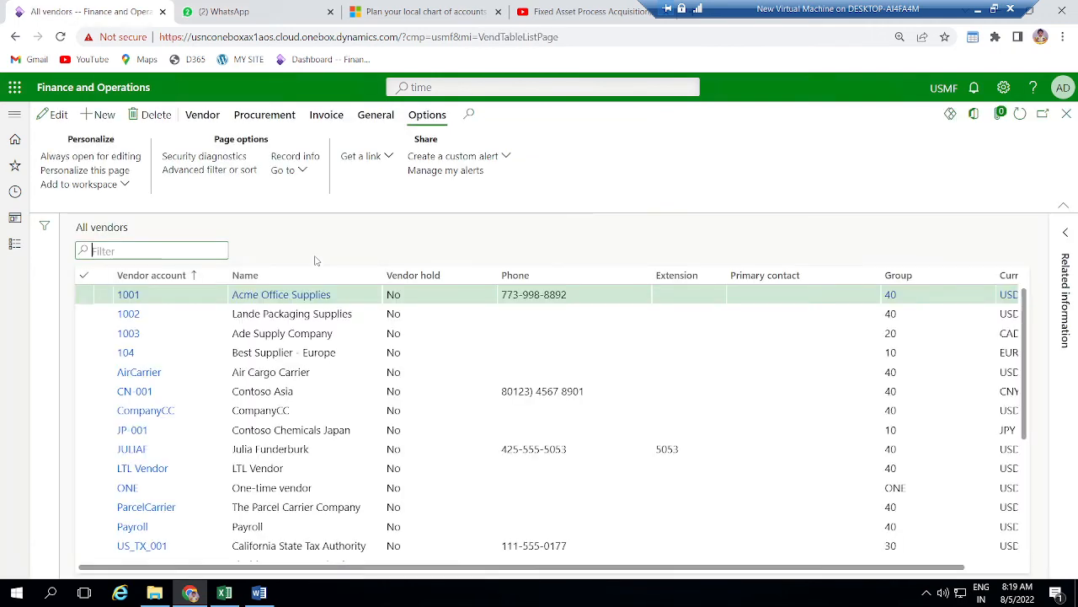
{"action": "left_click", "coordinate": [204, 123]}
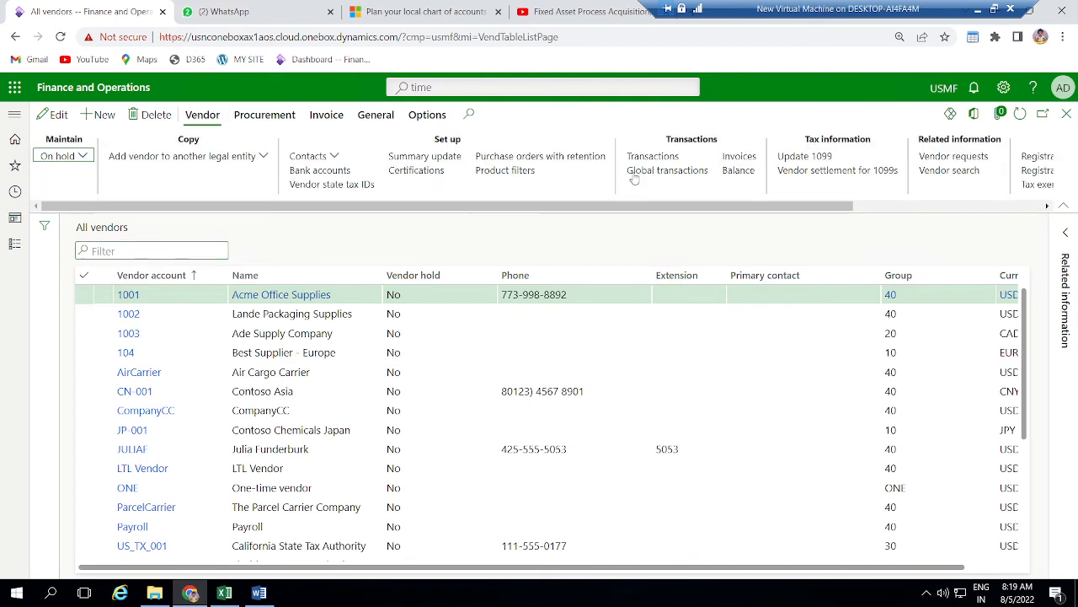
{"action": "left_click", "coordinate": [642, 160]}
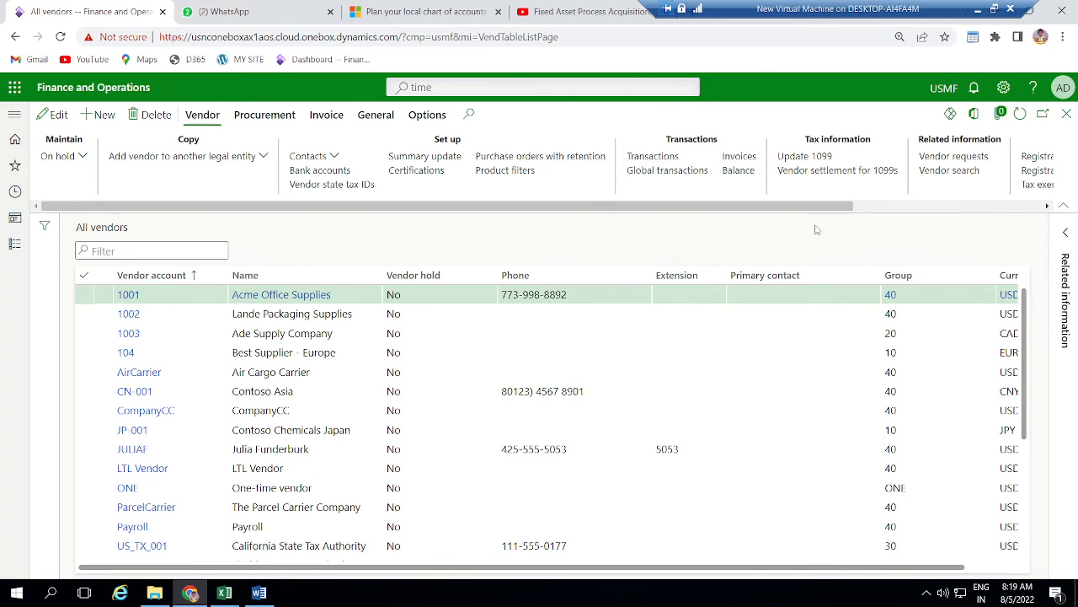
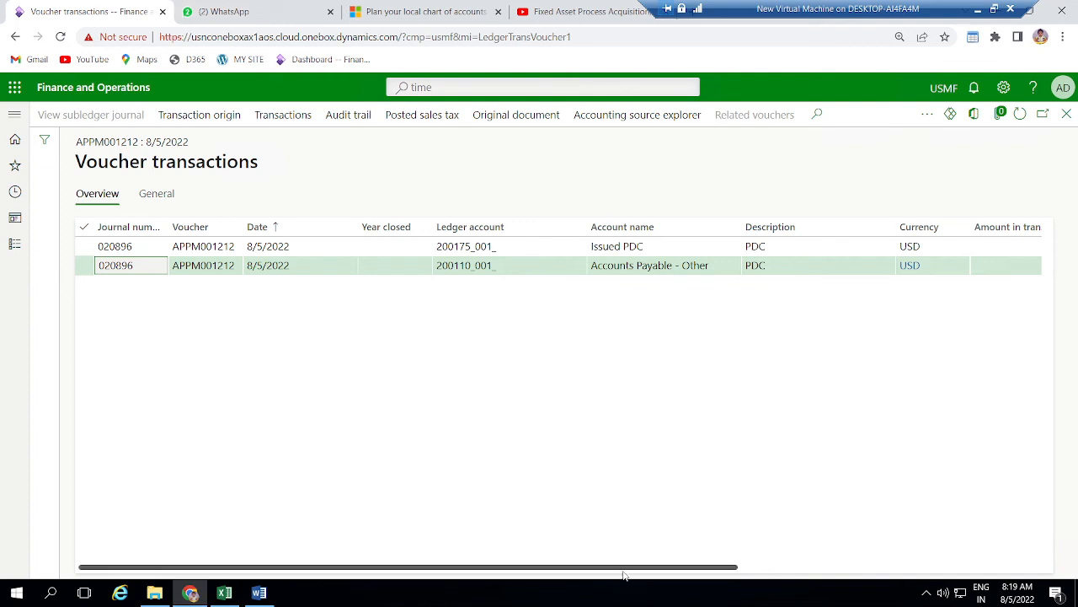
{"action": "left_click_drag", "start_coordinate": [624, 570], "coordinate": [838, 570]}
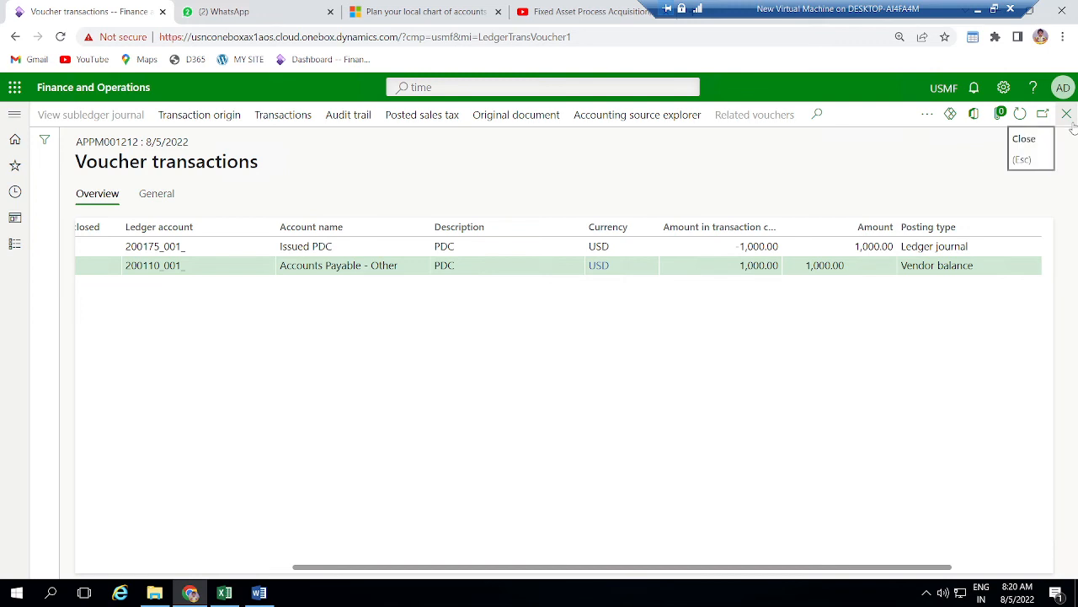
{"action": "left_click", "coordinate": [1066, 114]}
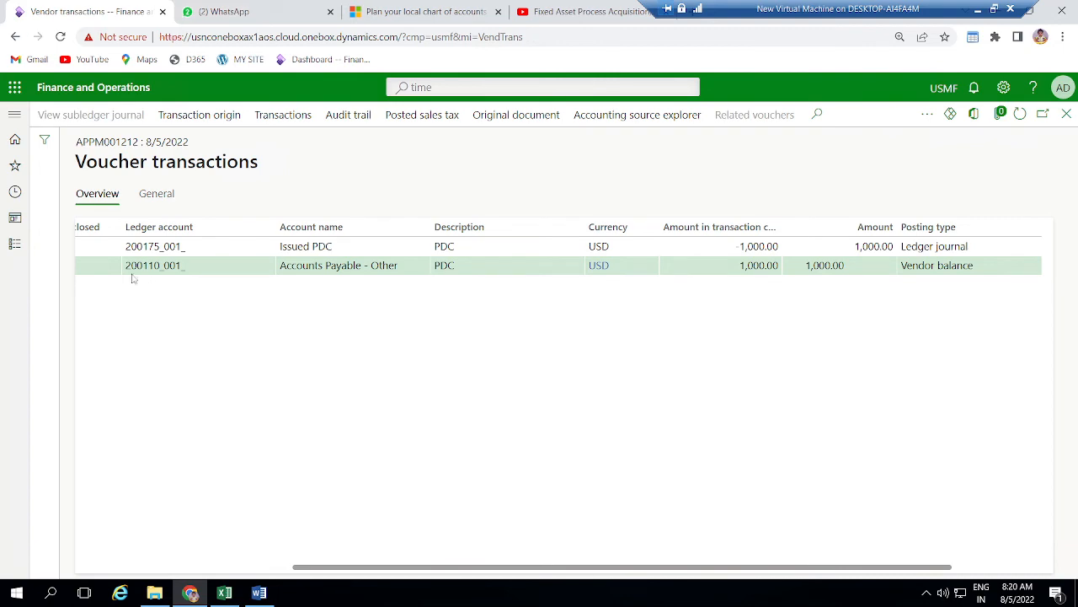
Step: Return to the vendor postdated checks and examine the settlement record and unposted general journals for the 1,000.00 check maturing 8/8/2022
{"action": "left_click", "coordinate": [14, 244]}
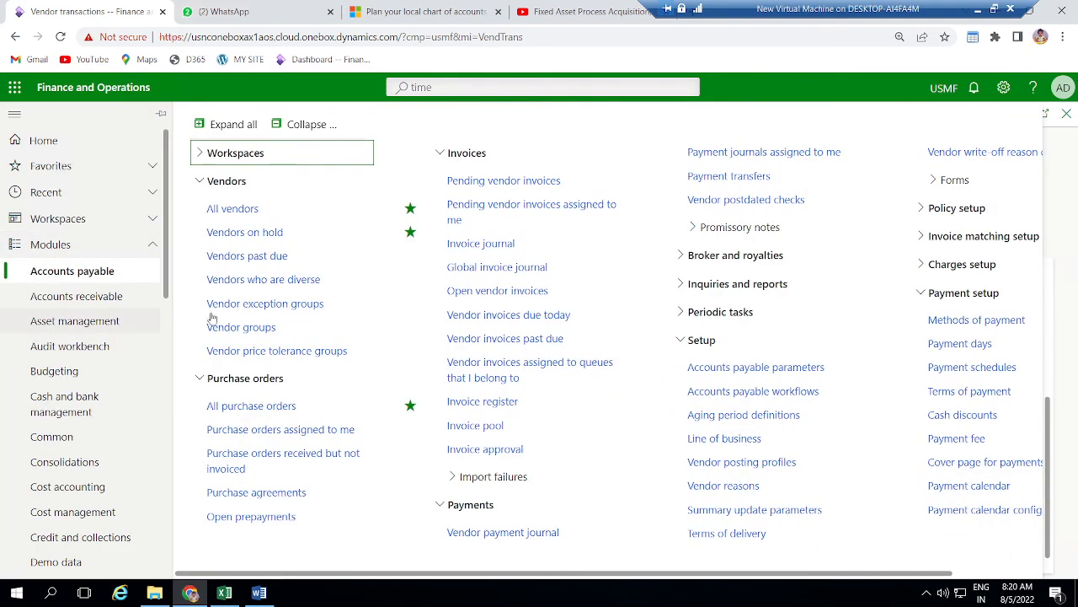
{"action": "left_click", "coordinate": [232, 208]}
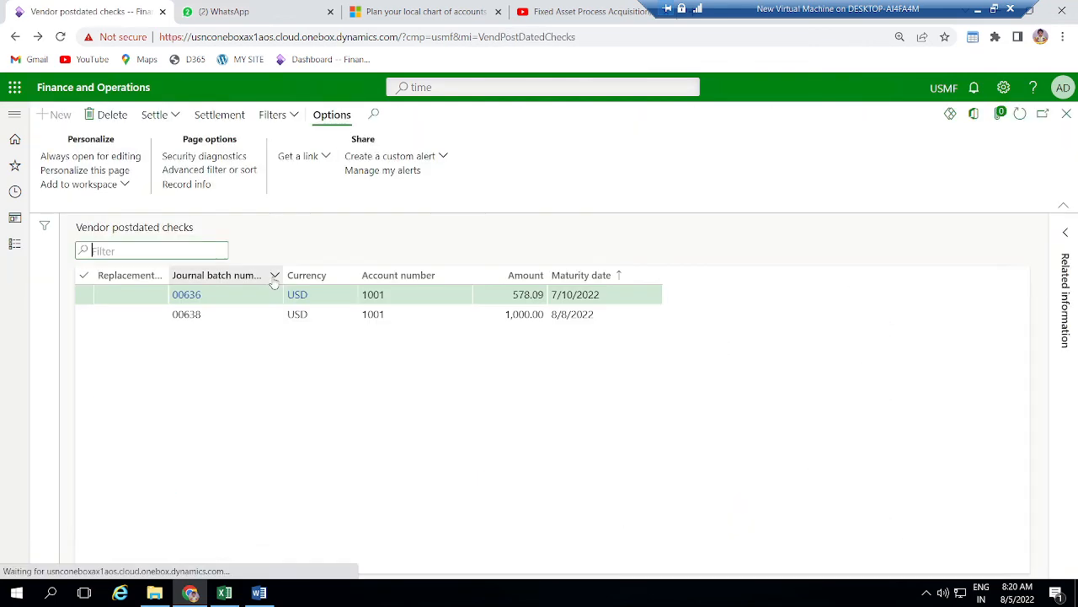
{"action": "left_click", "coordinate": [239, 312]}
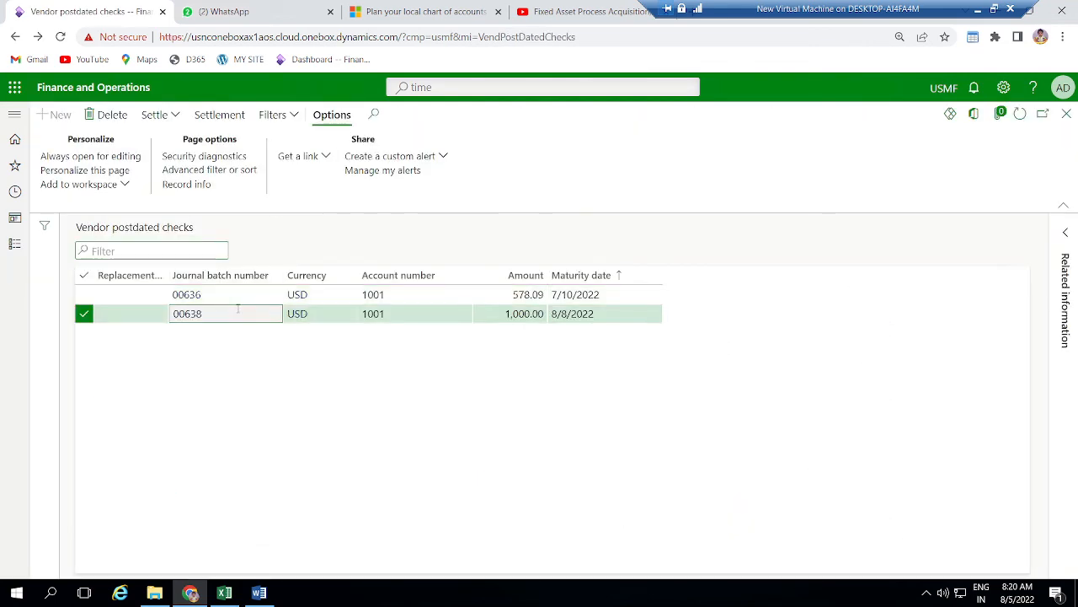
{"action": "left_click", "coordinate": [218, 116]}
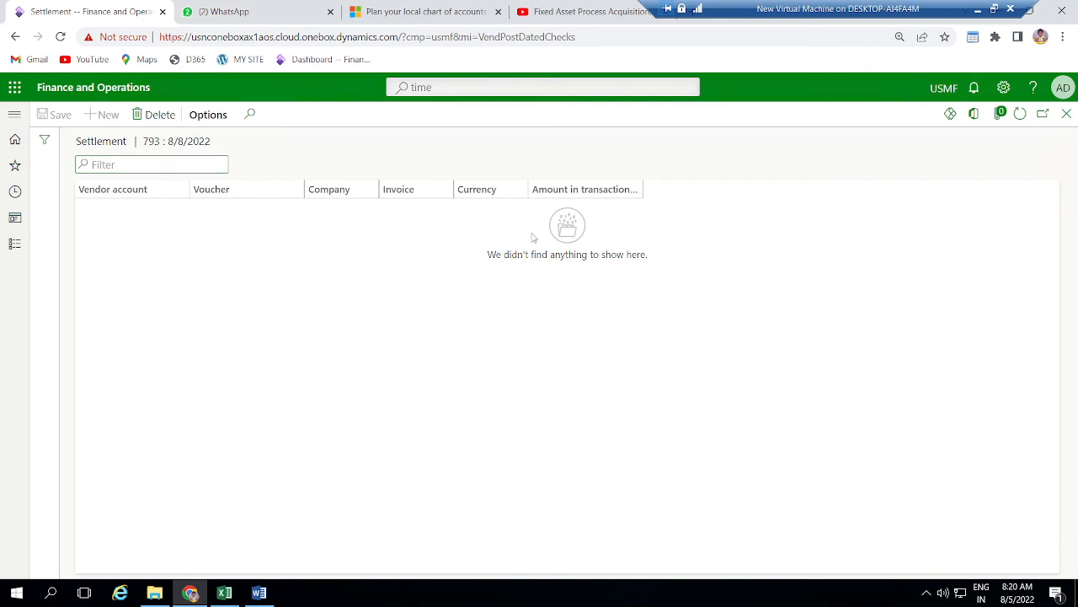
{"action": "key", "text": "Escape"}
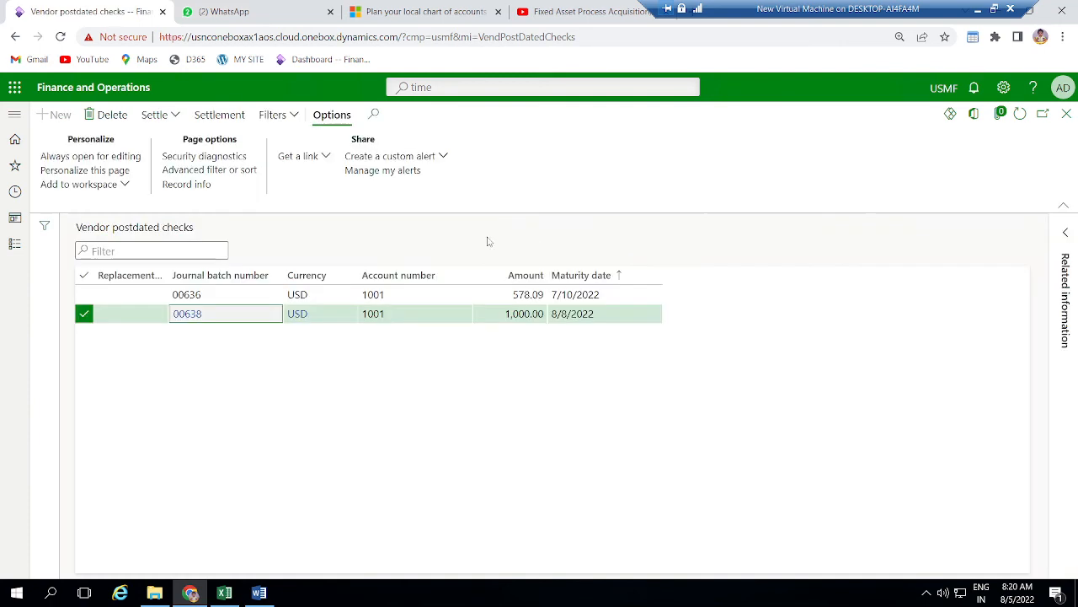
{"action": "left_click", "coordinate": [186, 320]}
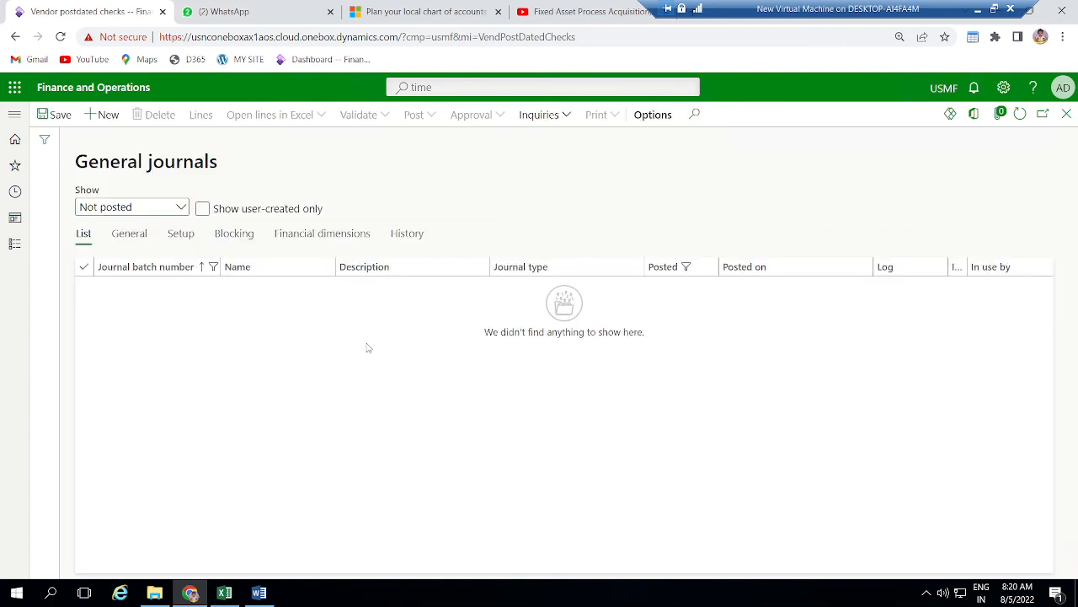
{"action": "key", "text": "Escape"}
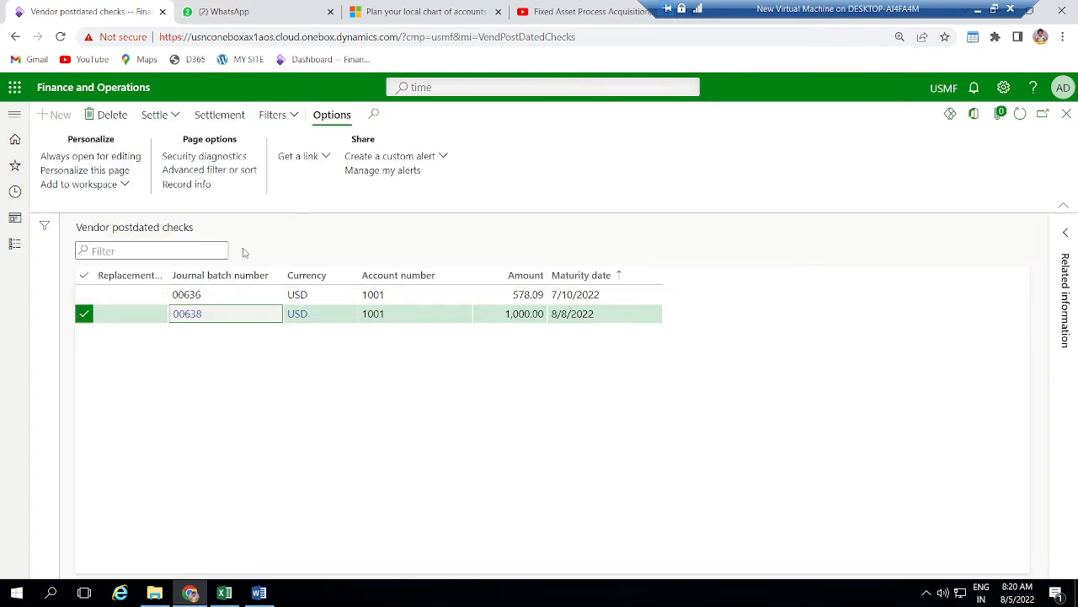
Step: Show the posted journals for the 1,000.00 check's batch and review the voucher transactions of its vendor payment line, including amounts and posting types
{"action": "left_click", "coordinate": [194, 315]}
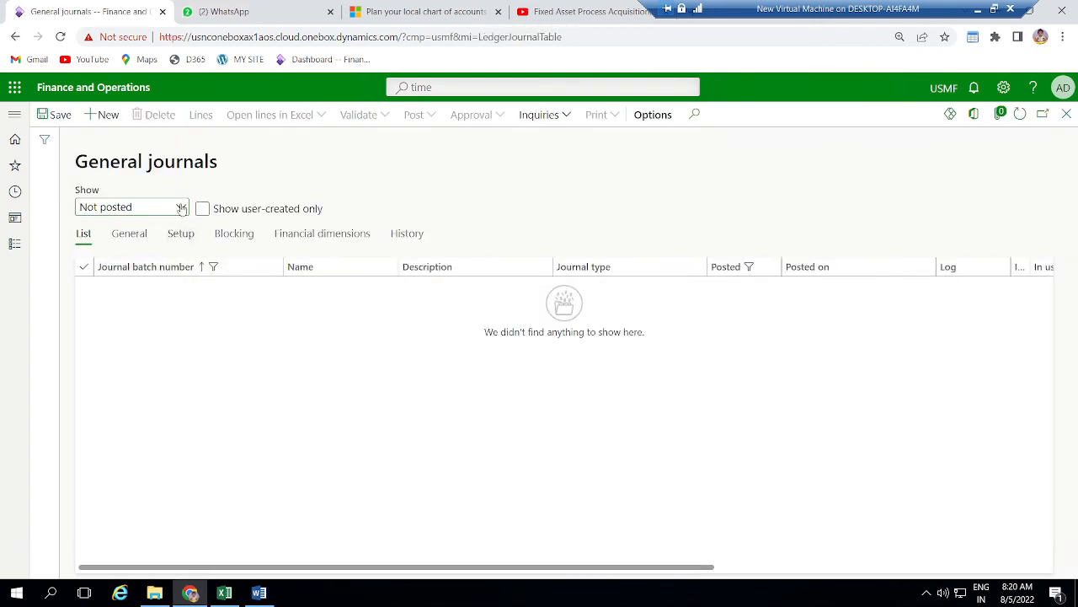
{"action": "left_click", "coordinate": [182, 207]}
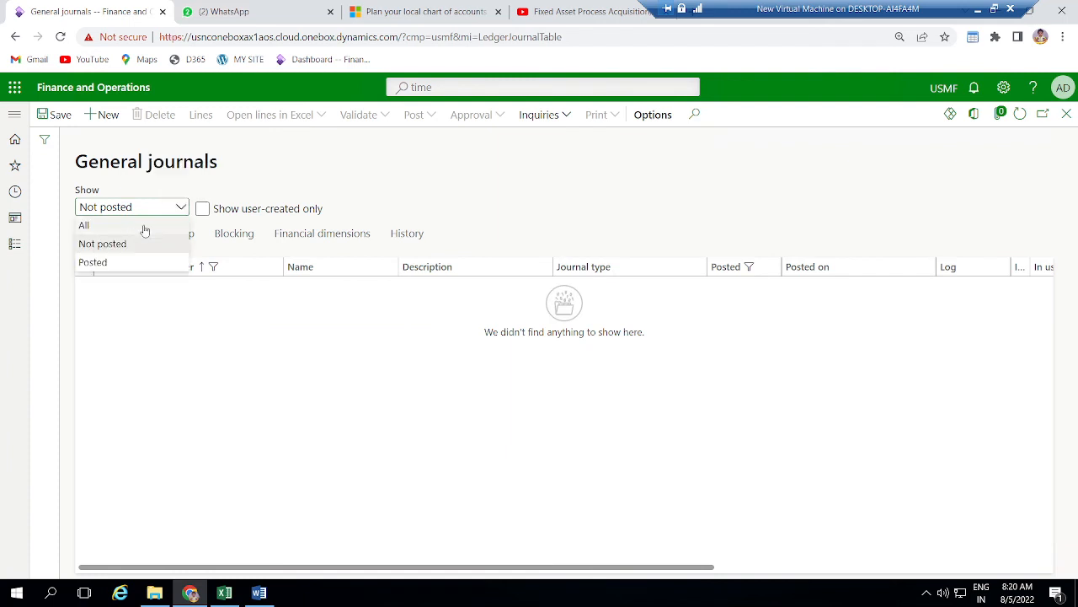
{"action": "left_click", "coordinate": [115, 262]}
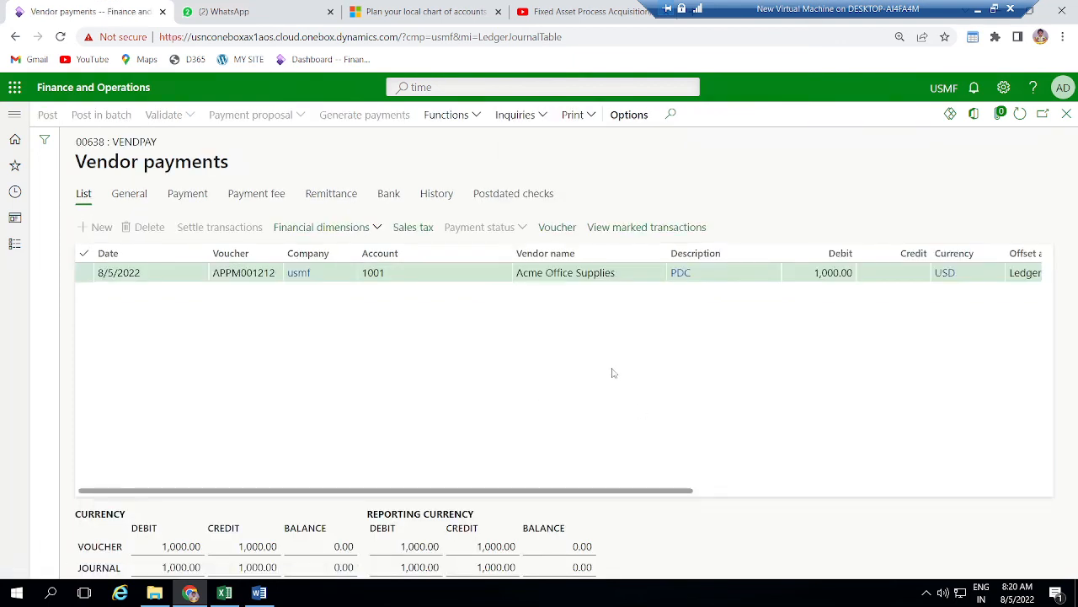
{"action": "left_click", "coordinate": [563, 232]}
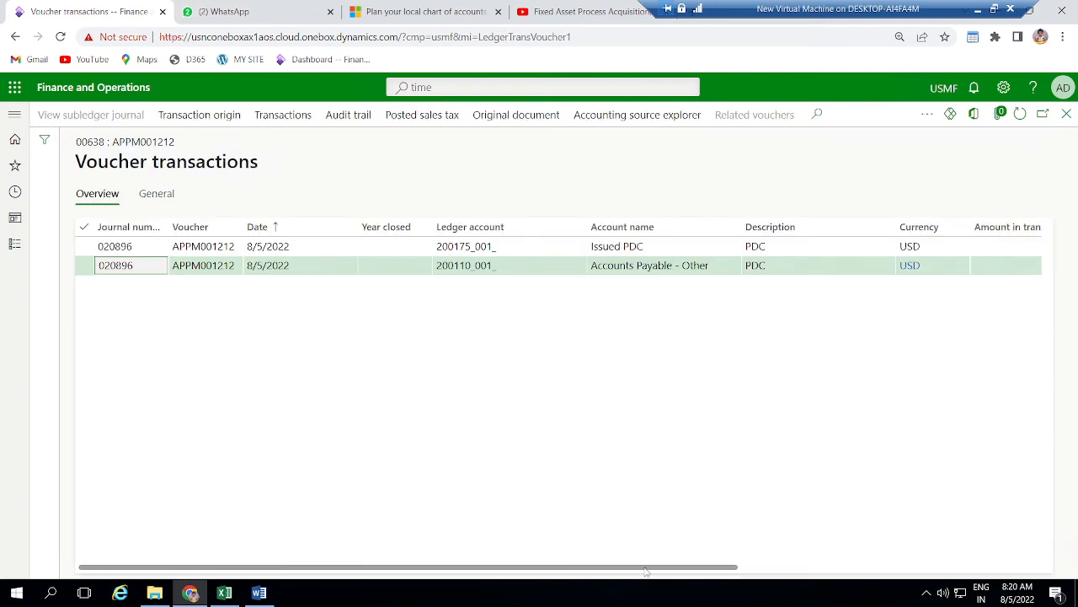
{"action": "left_click_drag", "start_coordinate": [587, 571], "coordinate": [910, 571]}
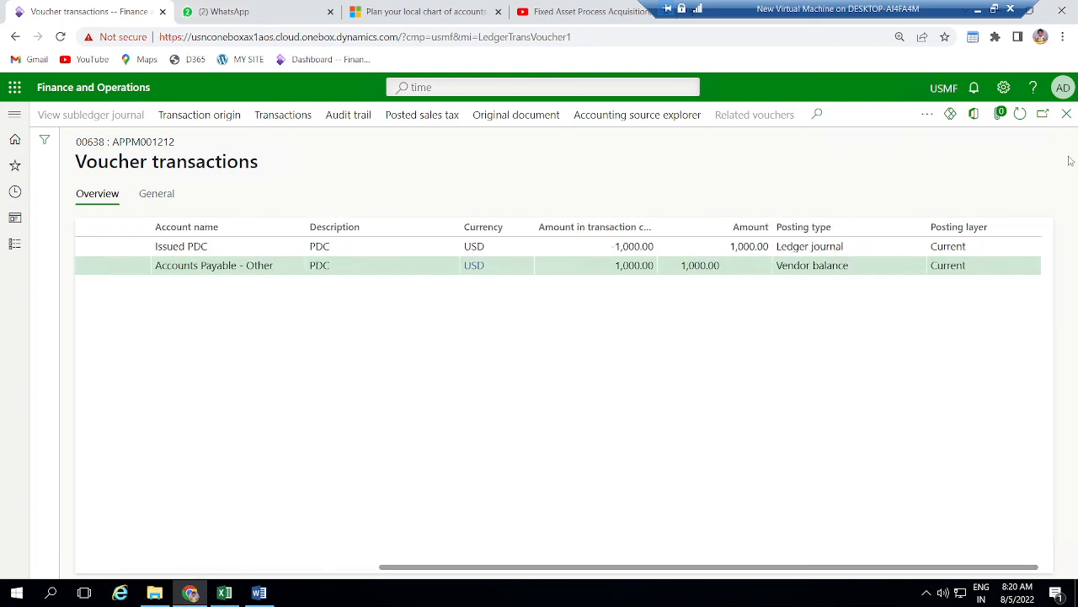
{"action": "left_click", "coordinate": [1066, 115]}
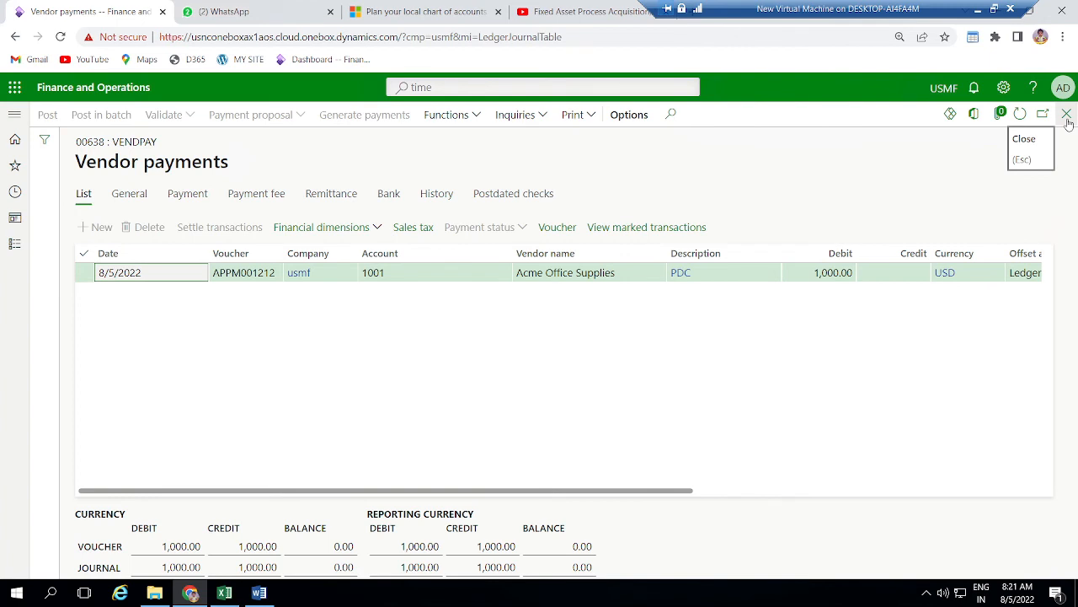
{"action": "left_click", "coordinate": [1067, 115]}
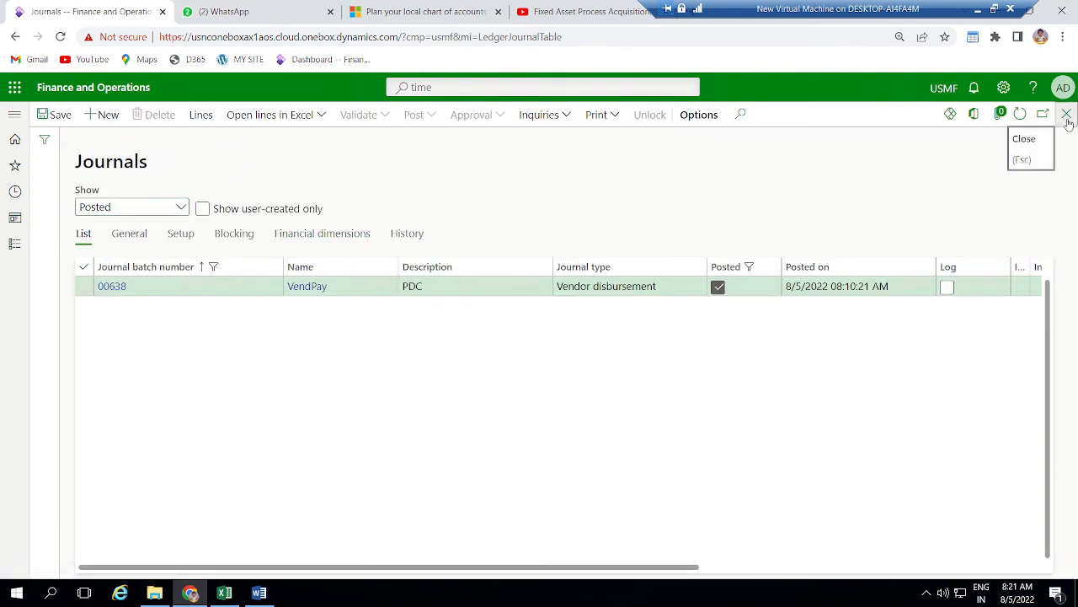
{"action": "left_click", "coordinate": [1068, 119]}
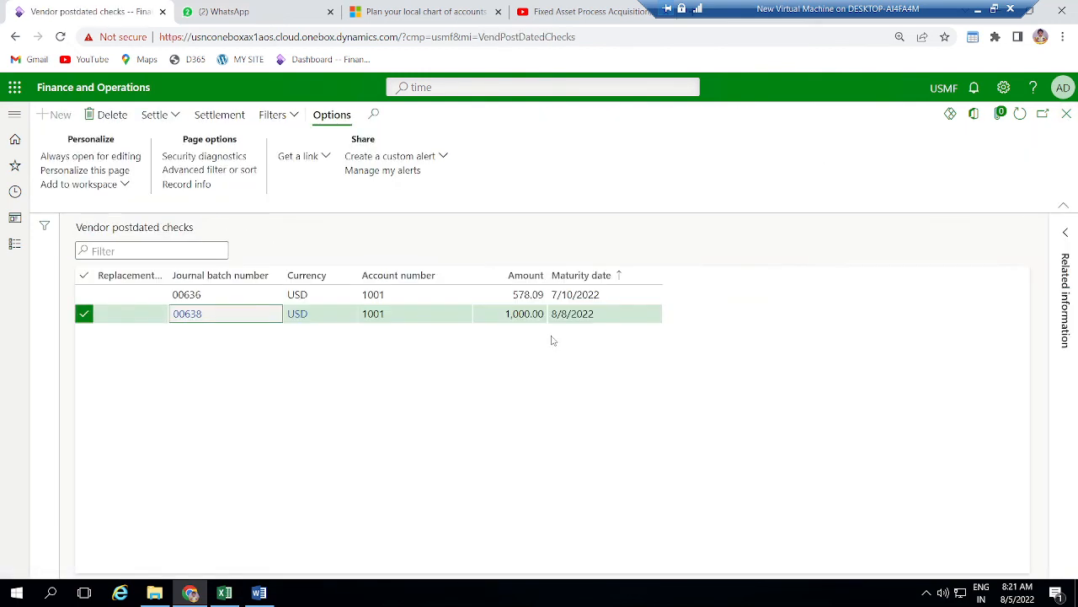
Step: Check the available settle options for the 1,000.00 postdated check and open its settlement record
{"action": "left_click", "coordinate": [174, 116]}
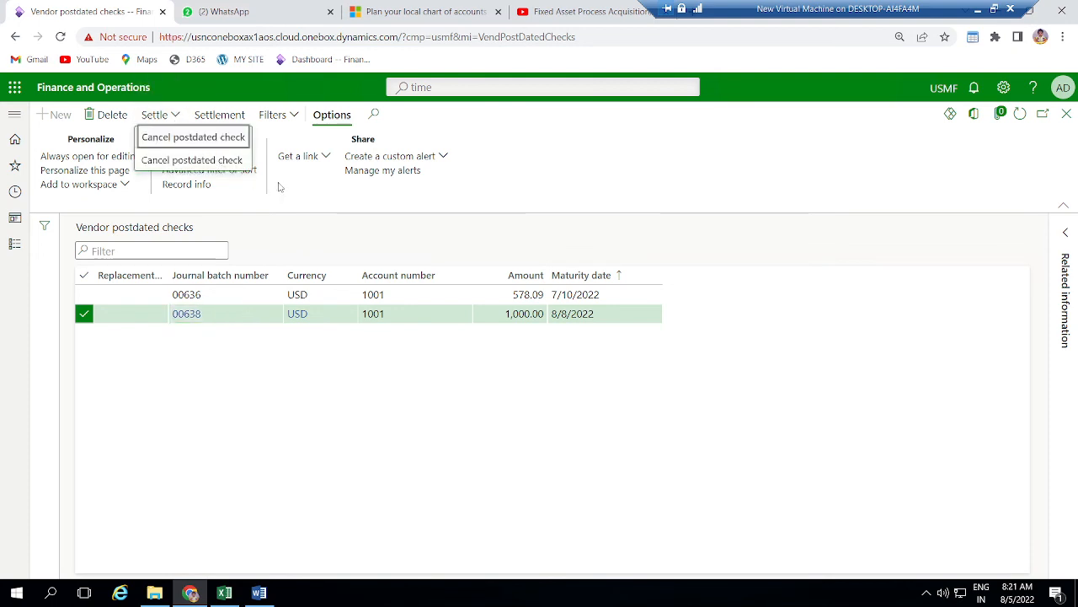
{"action": "left_click", "coordinate": [224, 116]}
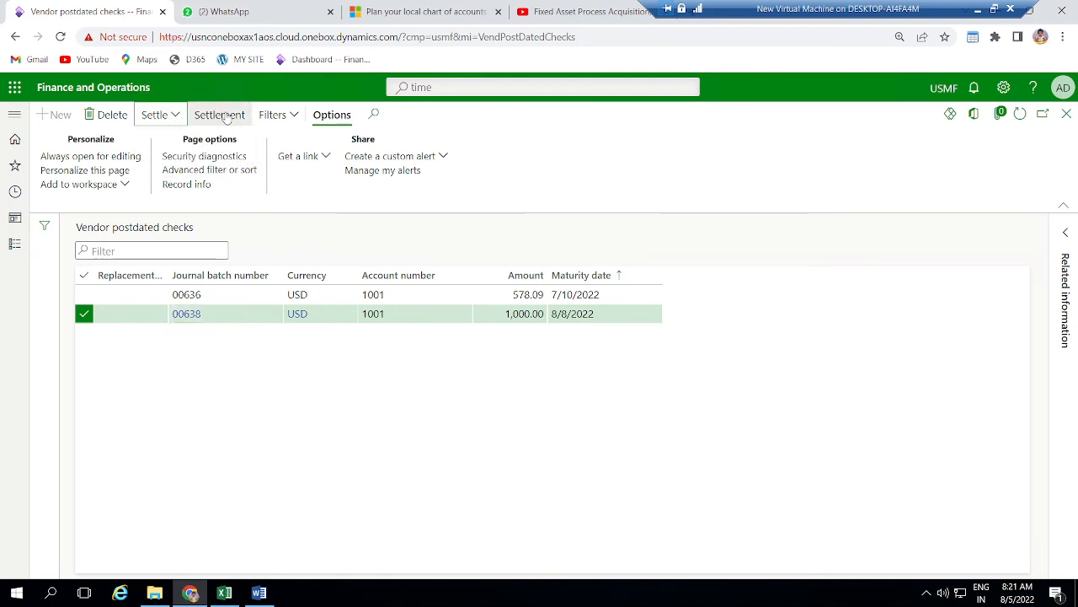
{"action": "left_click", "coordinate": [226, 116]}
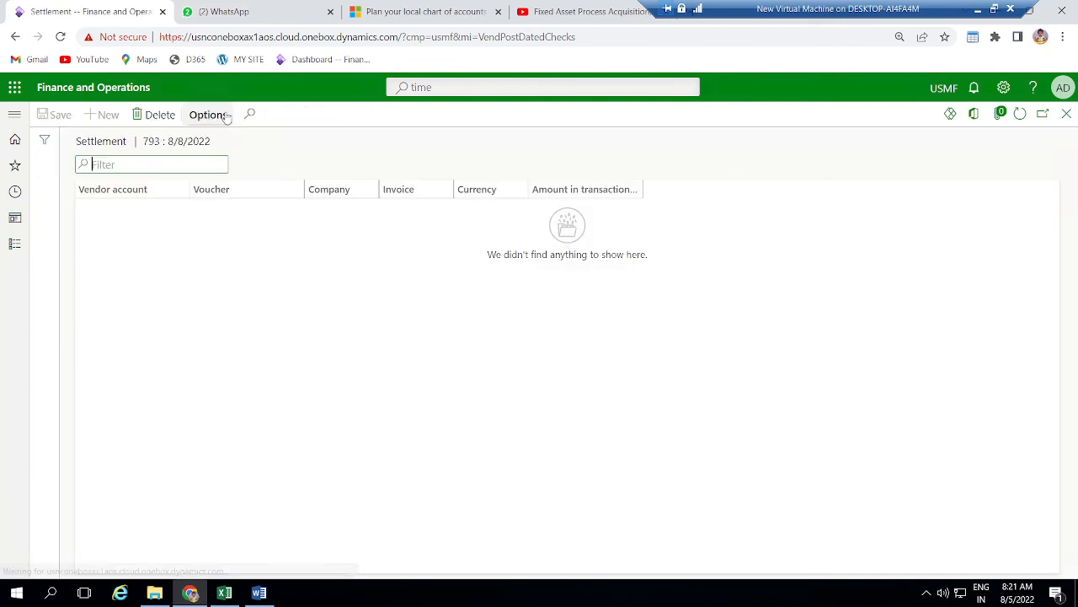
Step: Switch to the Word training document, read the expected vendor settlement entry under Step 4, and return to the browser
{"action": "key", "text": "alt+Tab"}
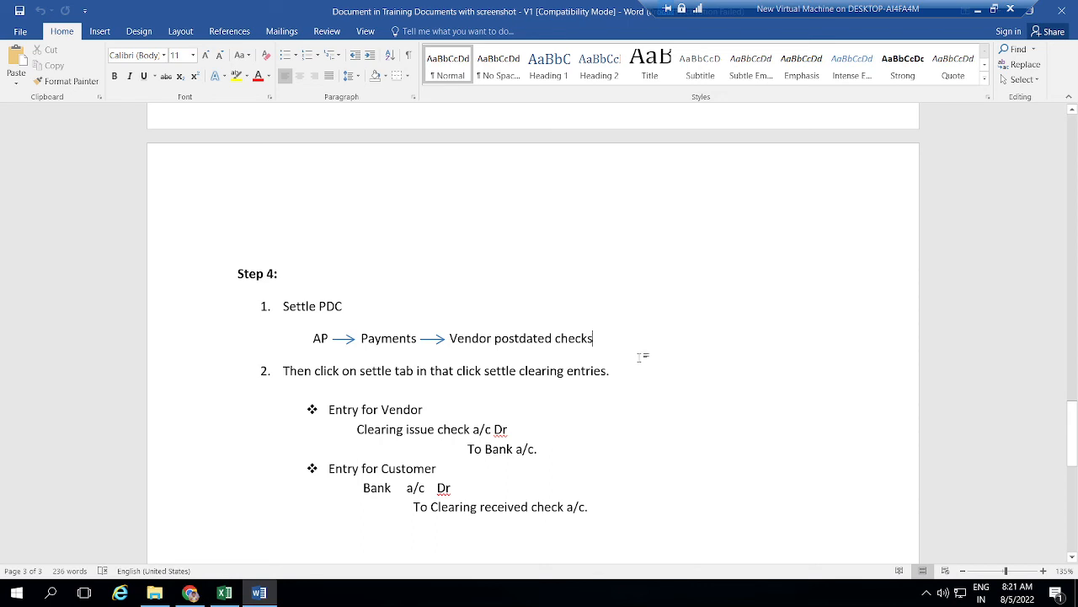
{"action": "key", "text": "Down"}
{"action": "key", "text": "Down"}
{"action": "key", "text": "Down"}
{"action": "key", "text": "Down"}
{"action": "key", "text": "Down"}
{"action": "key", "text": "Down"}
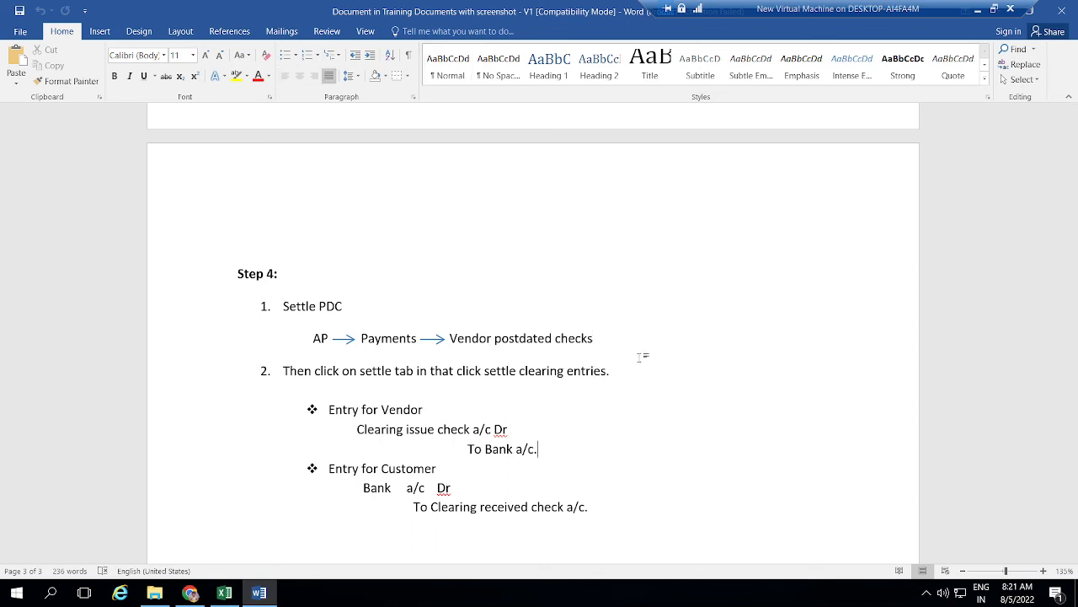
{"action": "key", "text": "alt+Tab"}
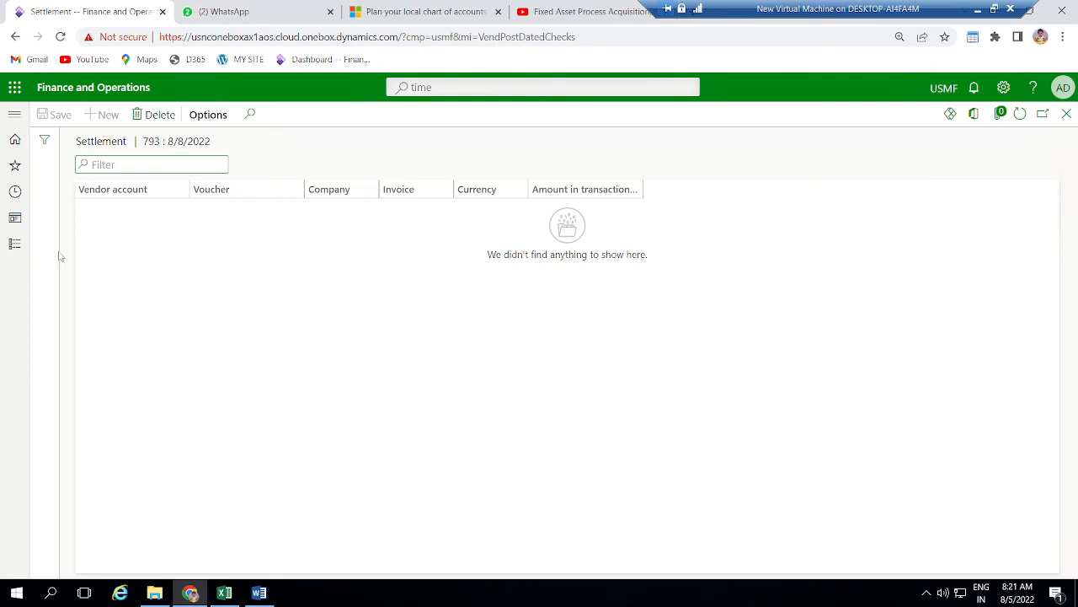
Step: Open the transactions of the USMF OPER bank account from Cash and bank management and view the voucher of the PDC payment
{"action": "left_click", "coordinate": [22, 244]}
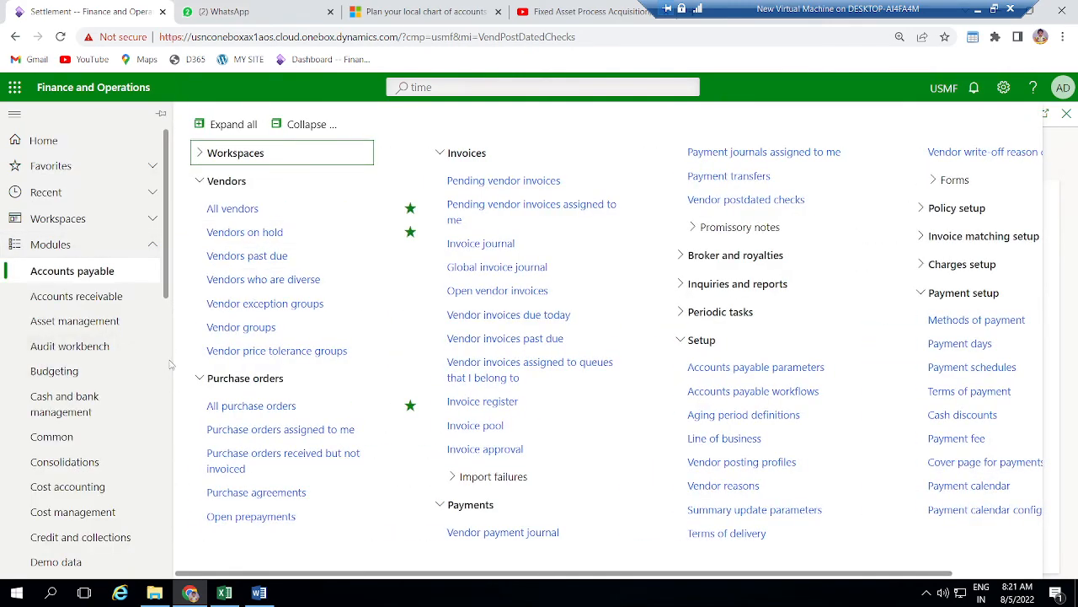
{"action": "scroll", "coordinate": [169, 364], "scroll_direction": "down", "scroll_amount": 5}
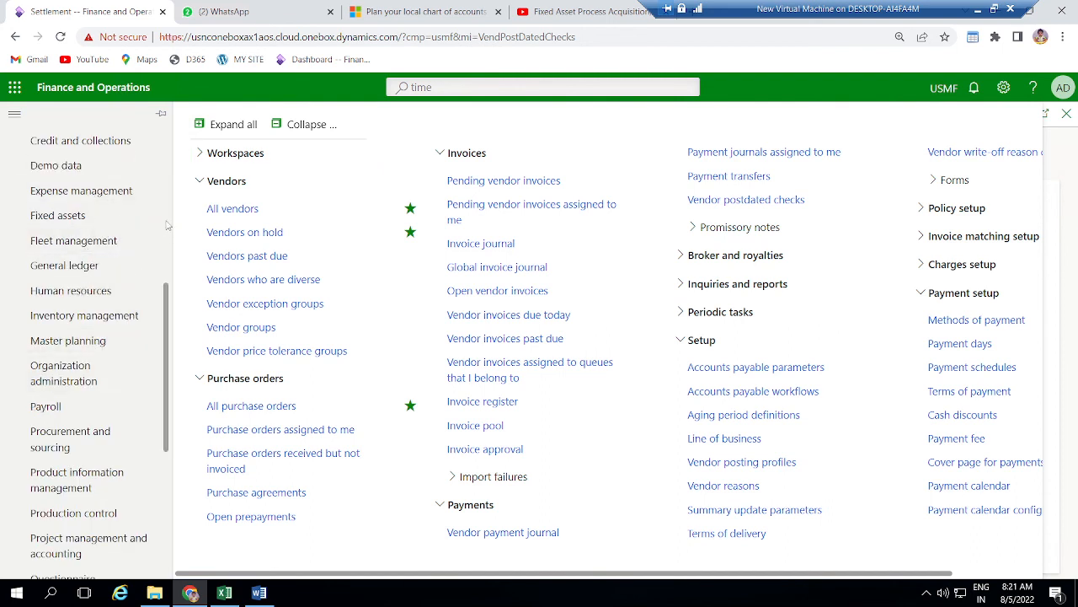
{"action": "scroll", "coordinate": [117, 253], "scroll_direction": "up", "scroll_amount": 5}
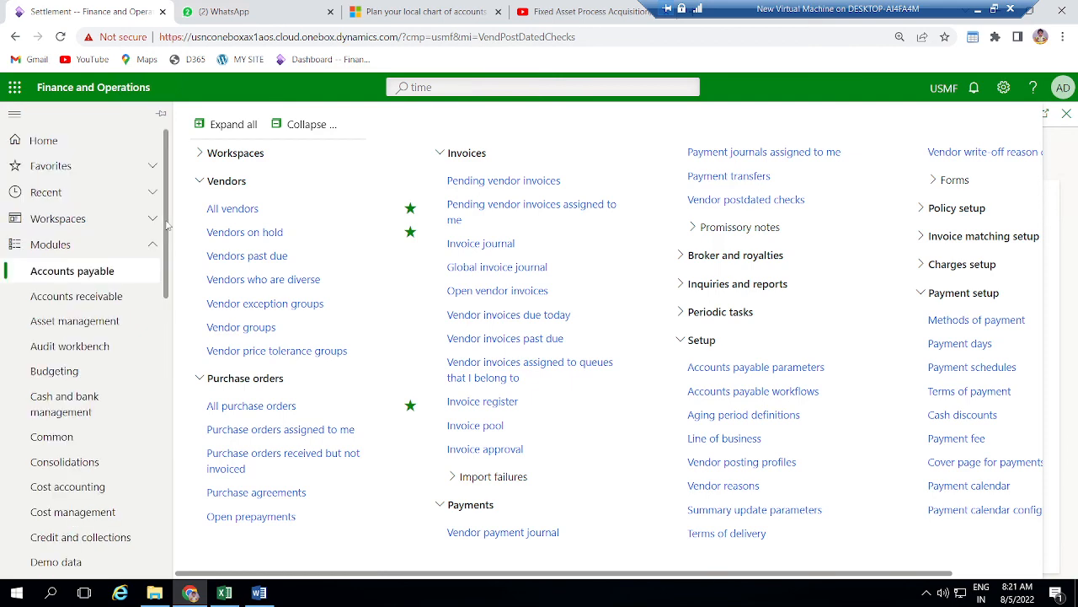
{"action": "left_click", "coordinate": [59, 411]}
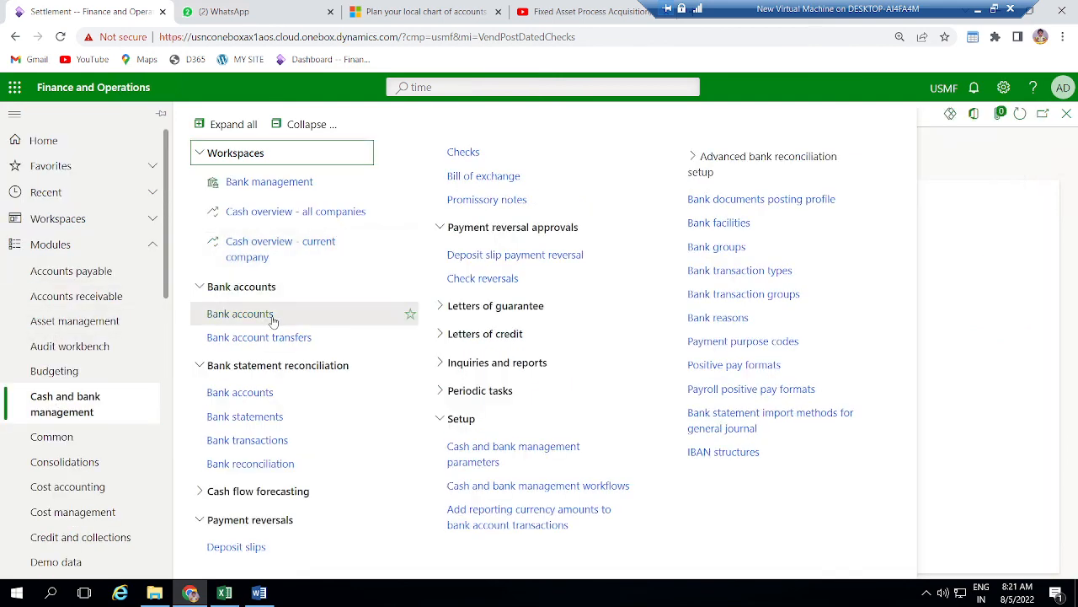
{"action": "left_click", "coordinate": [272, 321]}
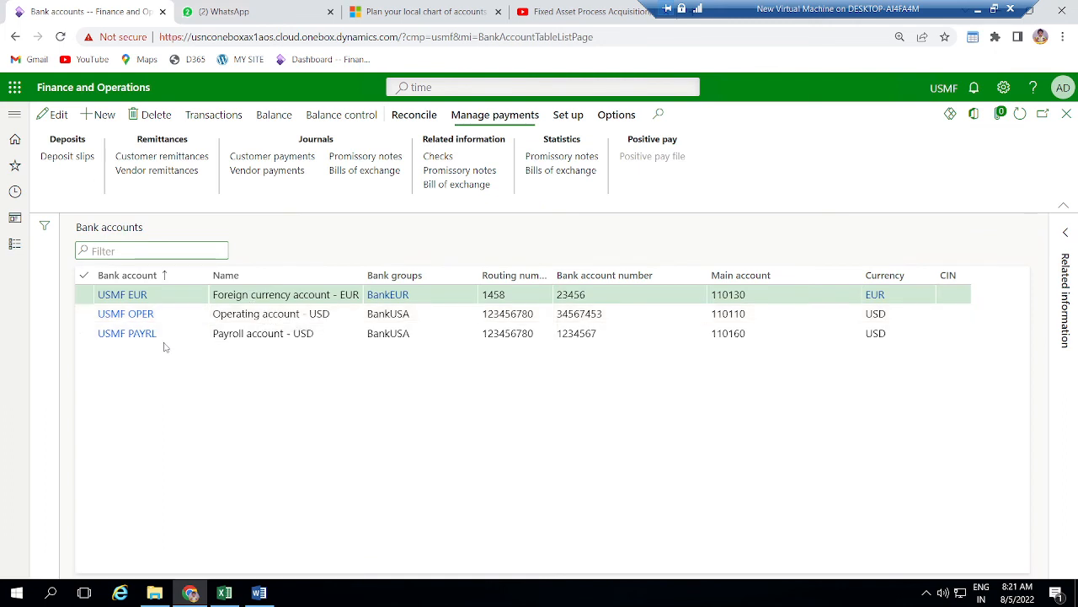
{"action": "left_click", "coordinate": [182, 315]}
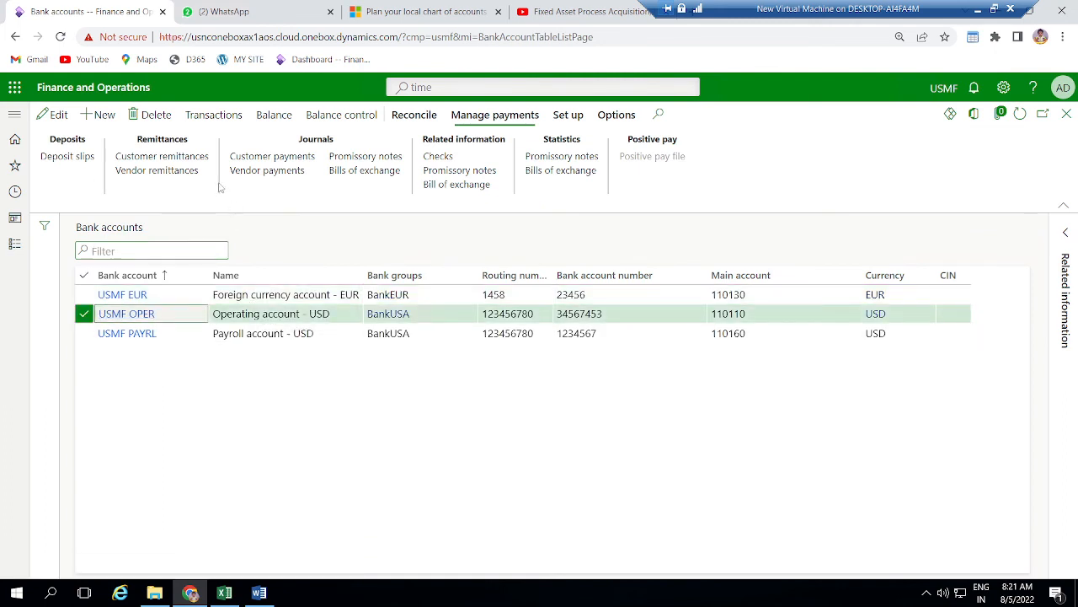
{"action": "left_click", "coordinate": [202, 115]}
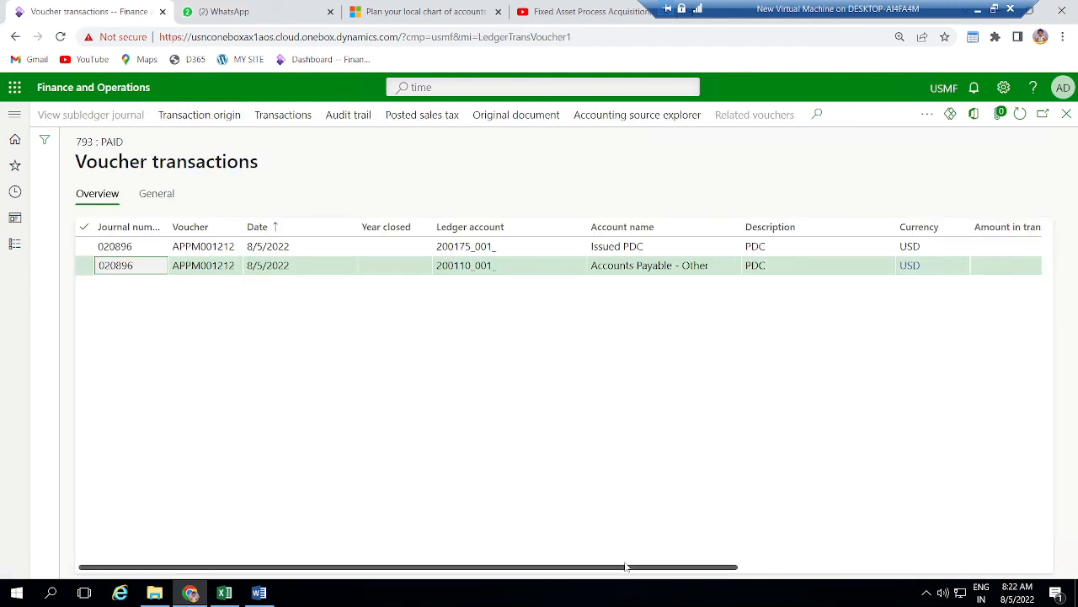
Step: Review the amounts and posting types of the 8/5/2022 check's voucher, and close back to the USMF OPER bank voucher transactions
{"action": "left_click_drag", "start_coordinate": [603, 569], "coordinate": [964, 543]}
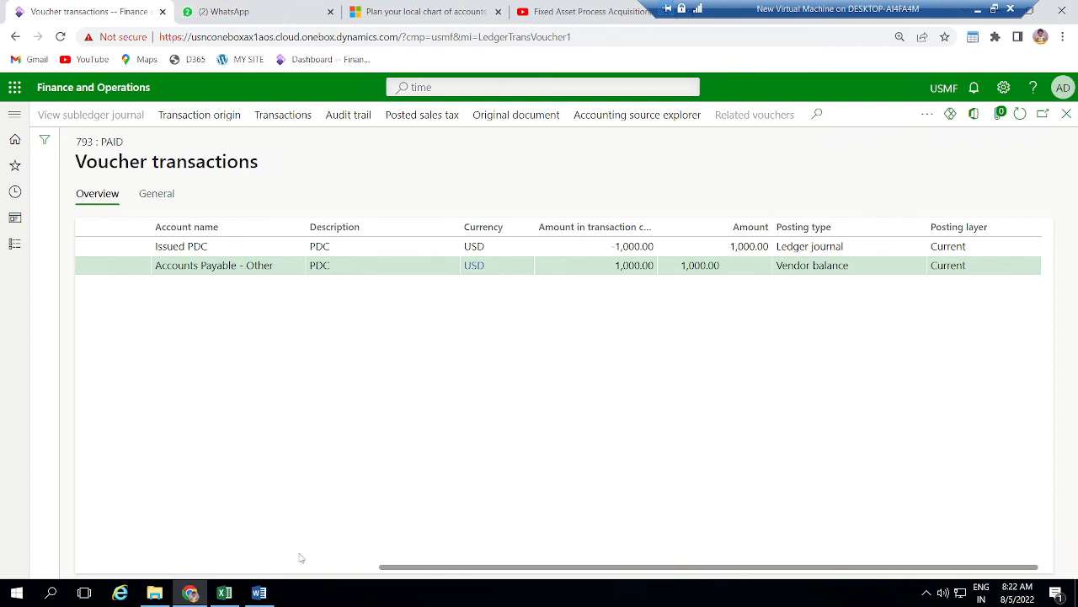
{"action": "left_click", "coordinate": [251, 567]}
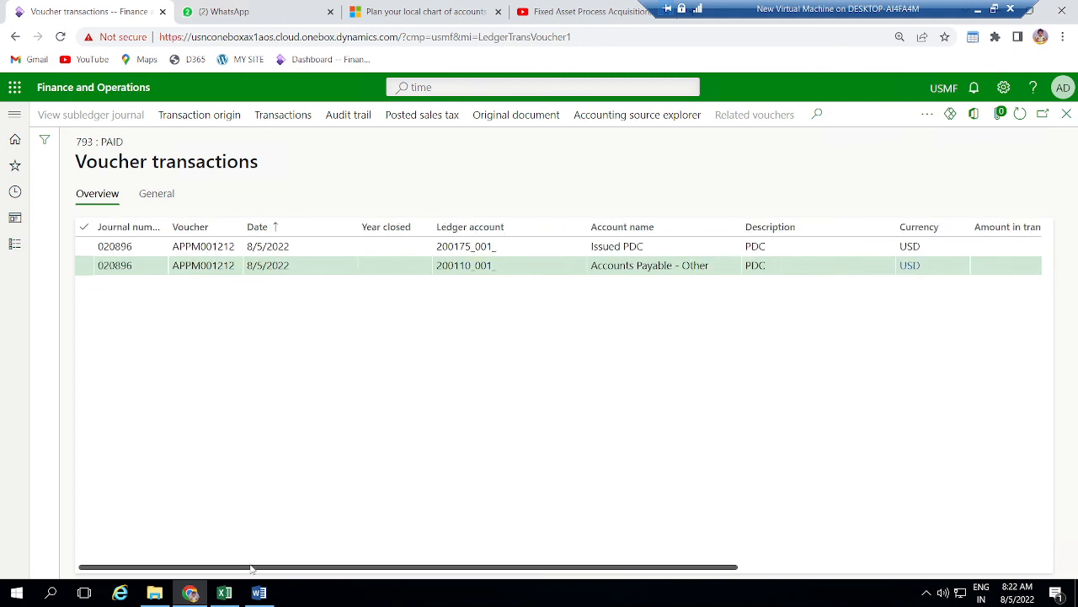
{"action": "left_click", "coordinate": [927, 117]}
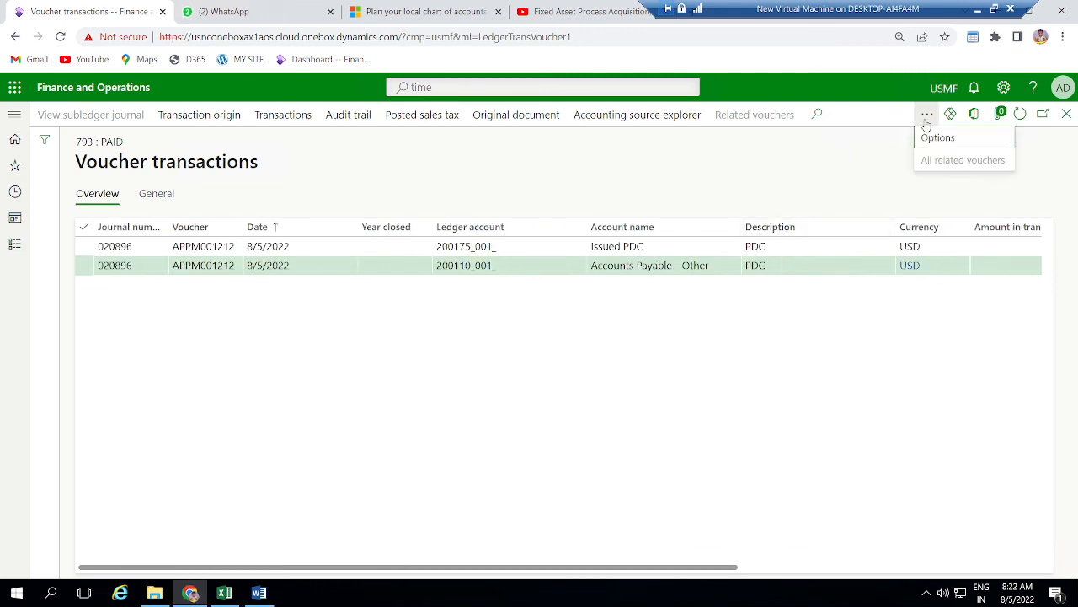
{"action": "left_click", "coordinate": [849, 187]}
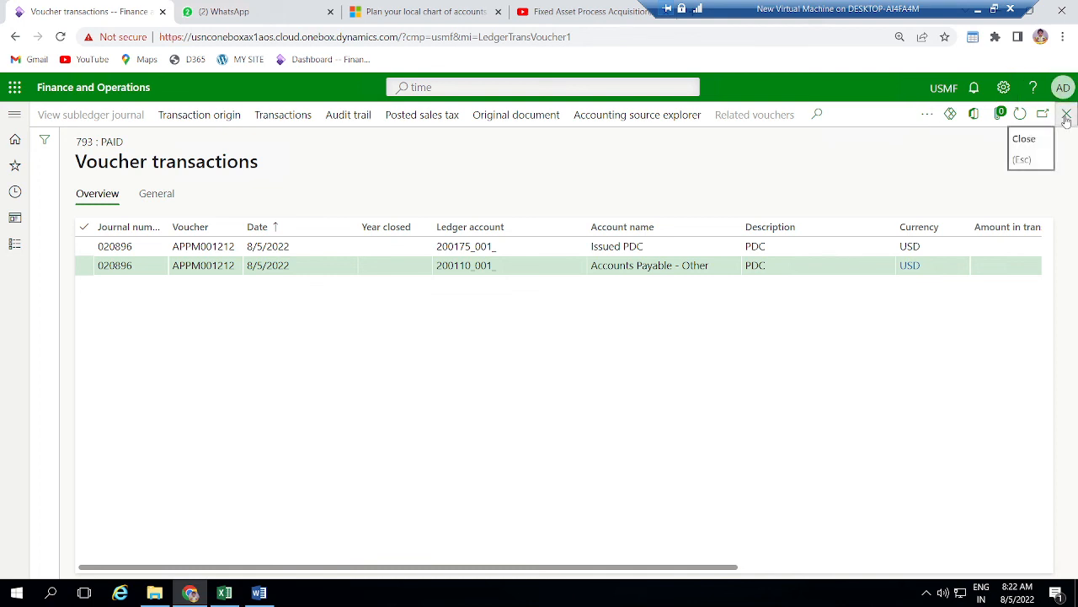
{"action": "left_click", "coordinate": [1066, 117]}
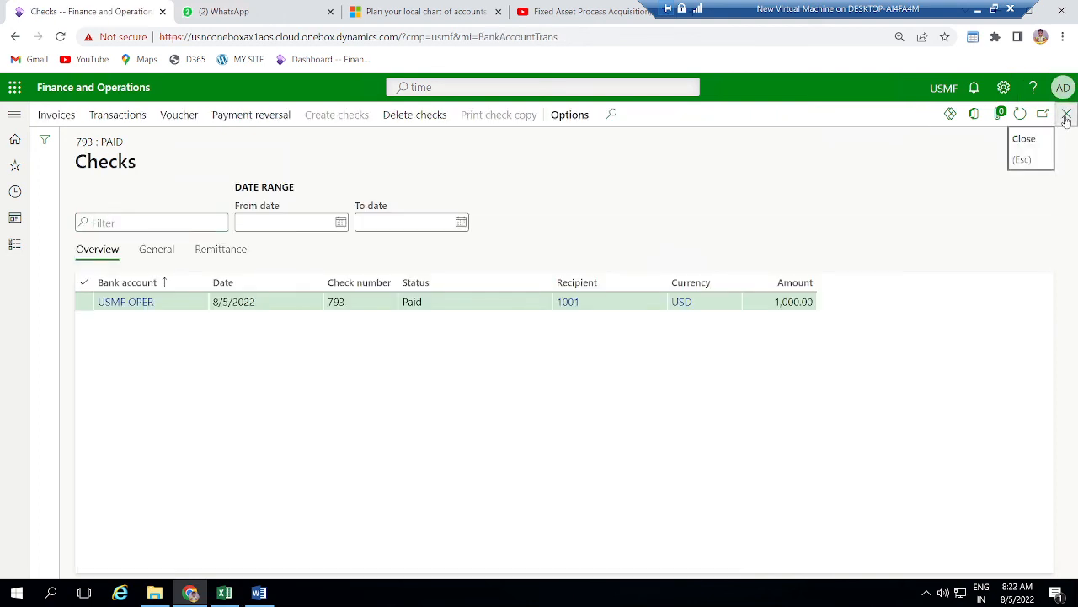
{"action": "left_click", "coordinate": [1066, 118]}
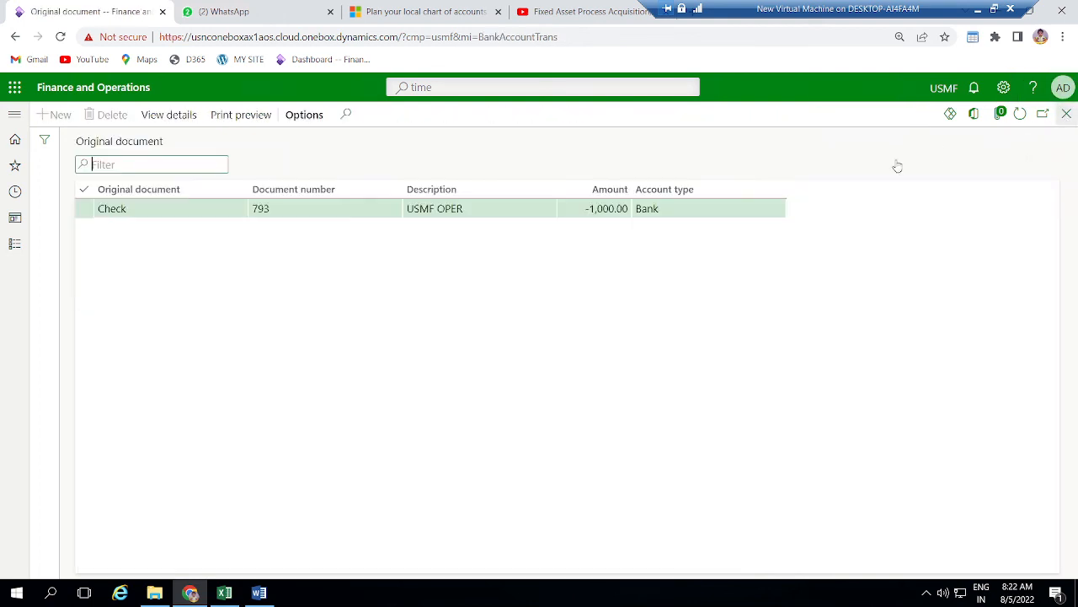
{"action": "left_click", "coordinate": [1067, 115]}
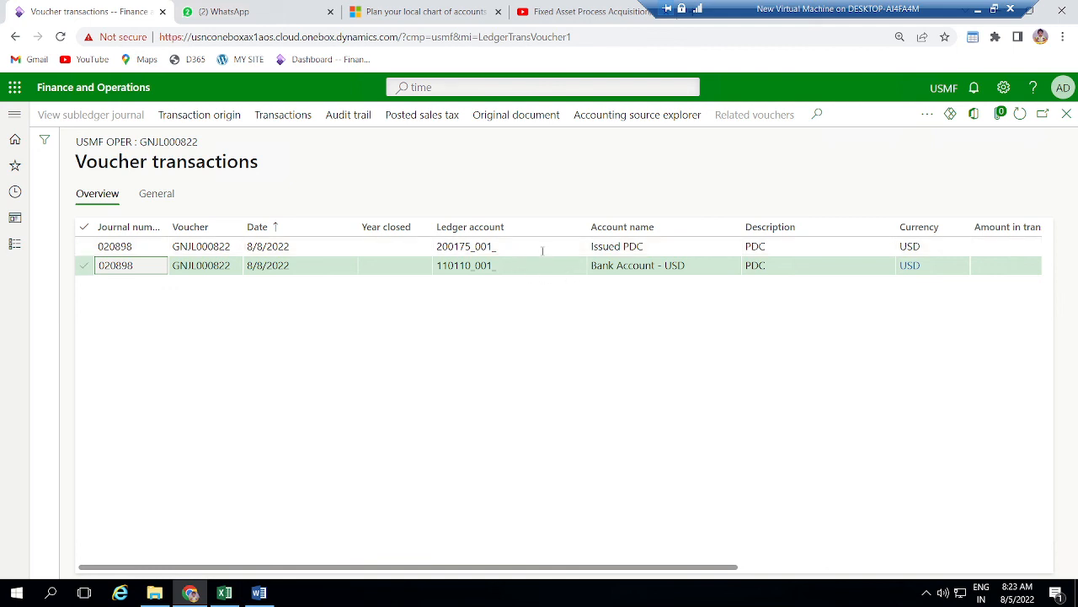
Step: Review the 8/8/2022 USMF OPER voucher lines and amounts, and compare them with the vendor entry under Step 4 in the Word training document
{"action": "left_click", "coordinate": [620, 245]}
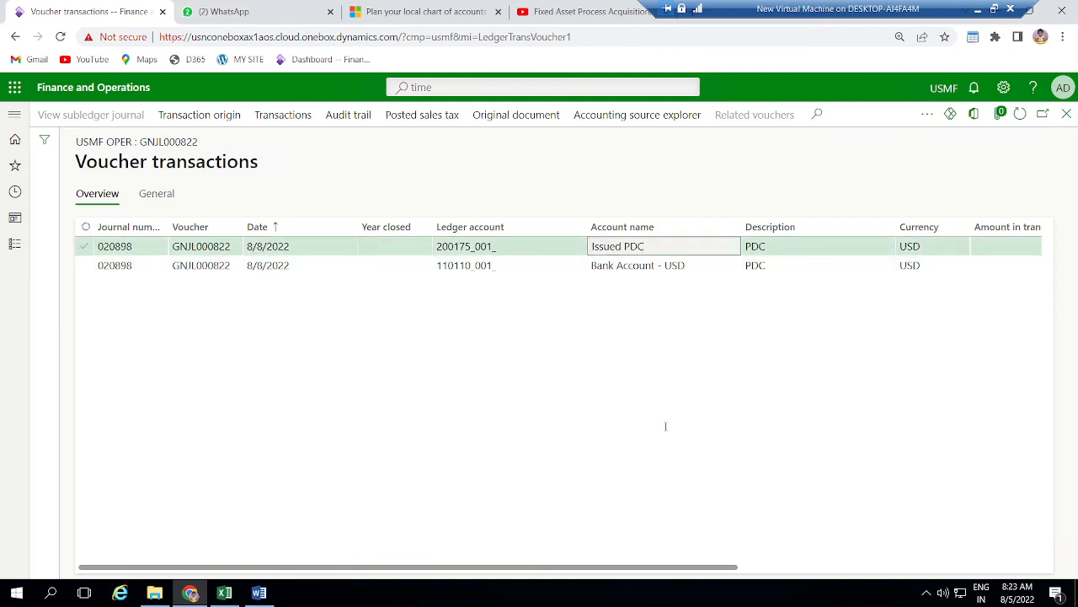
{"action": "left_click_drag", "start_coordinate": [660, 567], "coordinate": [891, 546]}
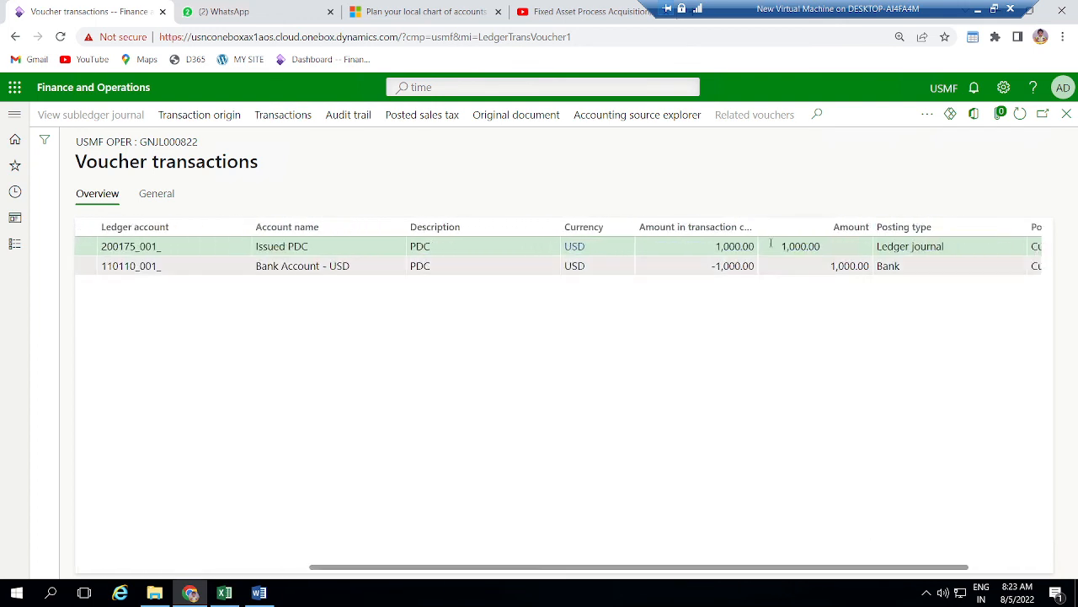
{"action": "left_click", "coordinate": [745, 246]}
{"action": "left_click", "coordinate": [745, 265]}
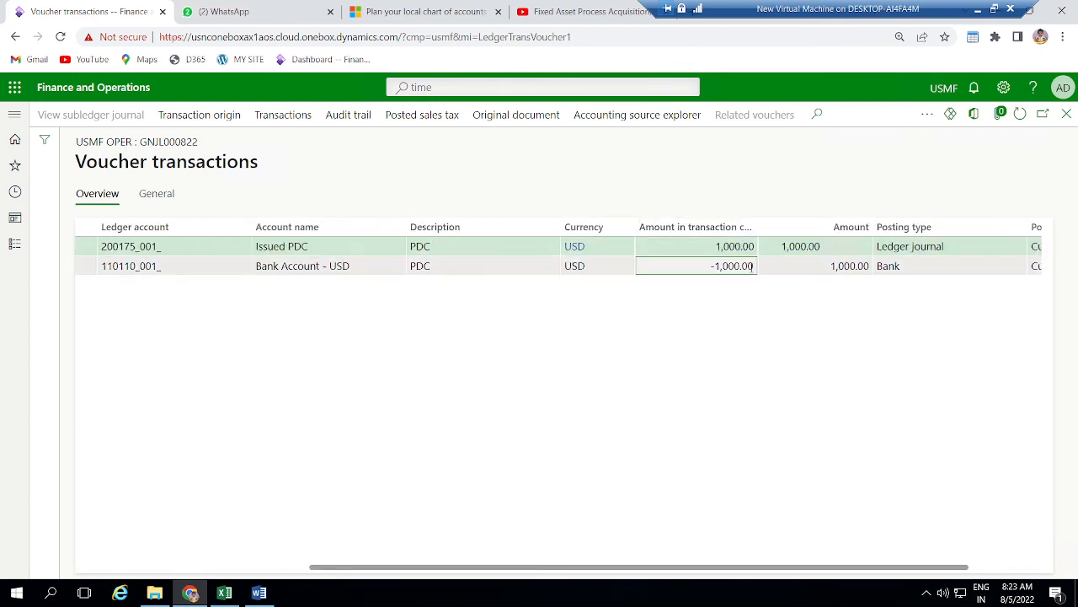
{"action": "key", "text": "alt+Tab"}
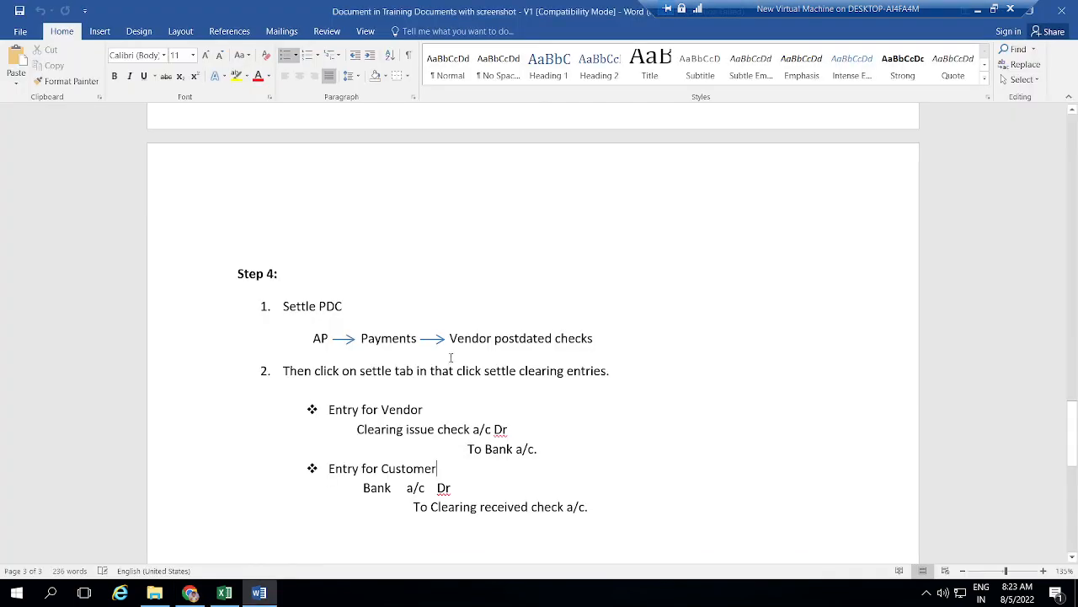
{"action": "key", "text": "alt+Tab"}
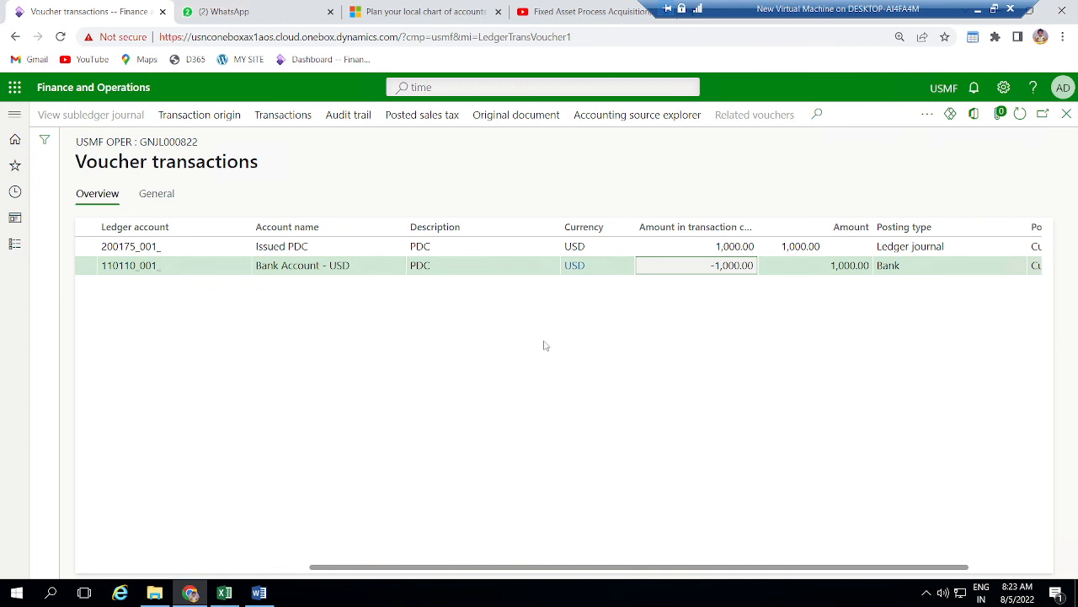
Step: Switch to the Word training document and replace "issue" with "Received" in the clearing check line of the customer entry on page 2
{"action": "left_click", "coordinate": [258, 593]}
{"action": "left_click", "coordinate": [649, 305]}
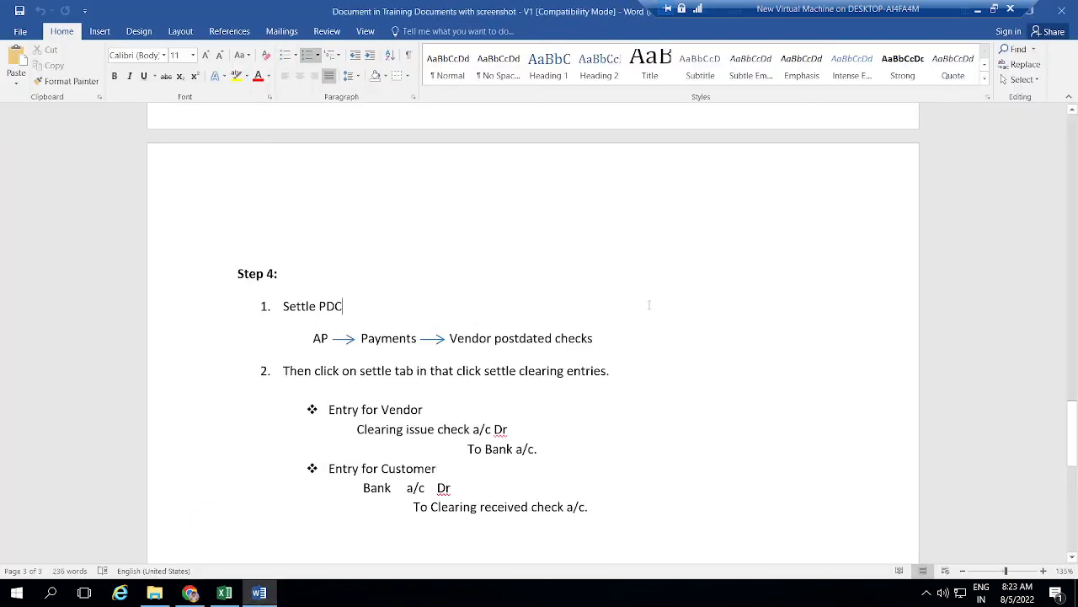
{"action": "key", "text": "Up"}
{"action": "key", "text": "Up"}
{"action": "key", "text": "Up"}
{"action": "key", "text": "Up"}
{"action": "key", "text": "Up"}
{"action": "key", "text": "Up"}
{"action": "key", "text": "Up"}
{"action": "key", "text": "Up"}
{"action": "key", "text": "Up"}
{"action": "key", "text": "Up"}
{"action": "key", "text": "Up"}
{"action": "key", "text": "Up"}
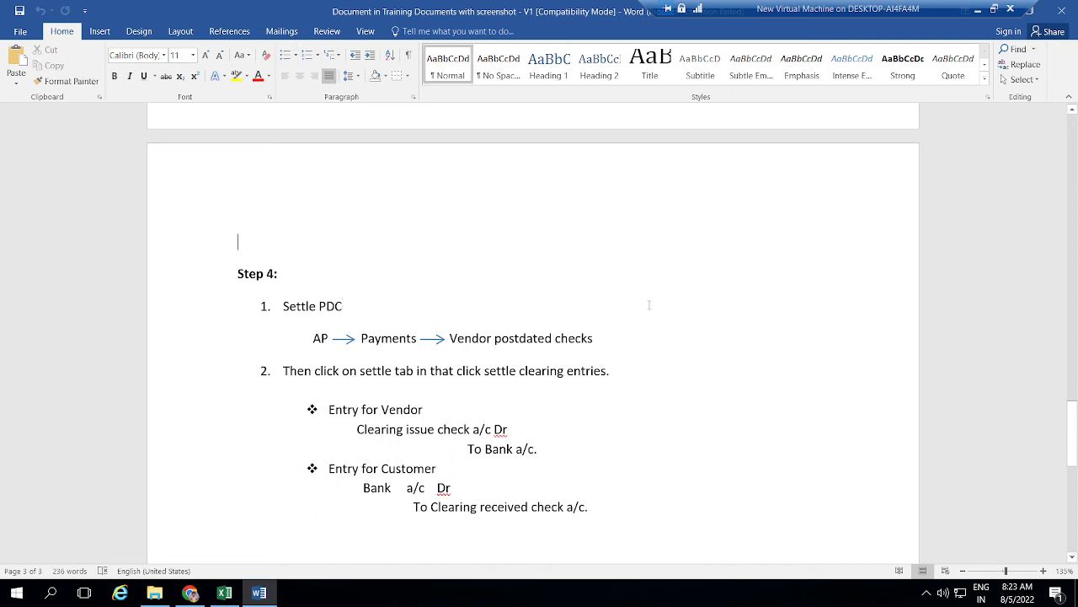
{"action": "key", "text": "Up"}
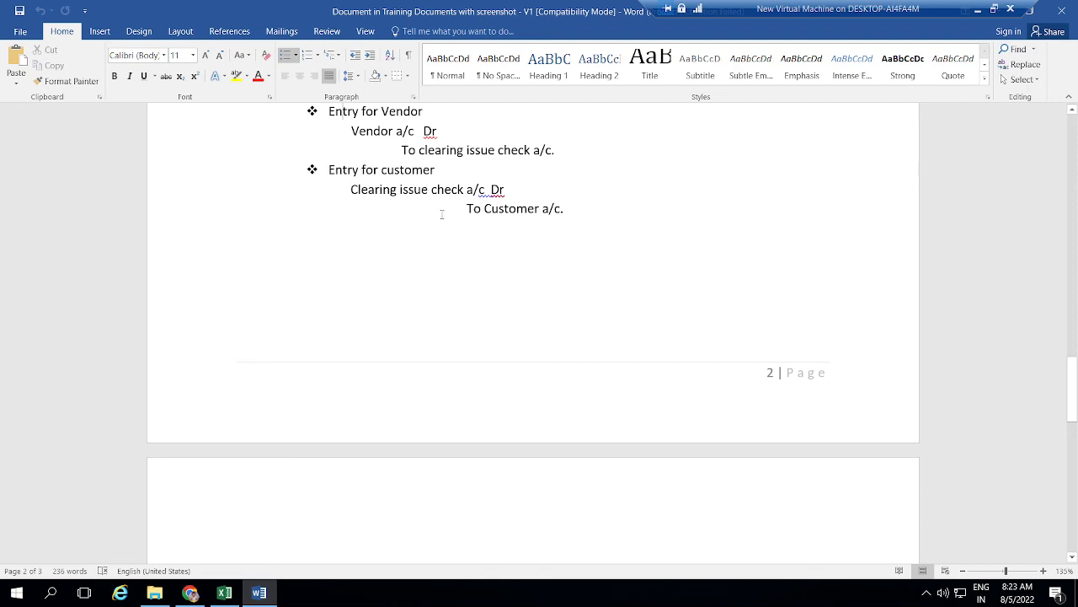
{"action": "left_click", "coordinate": [427, 189]}
{"action": "key", "text": "BackSpace"}
{"action": "key", "text": "BackSpace"}
{"action": "key", "text": "BackSpace"}
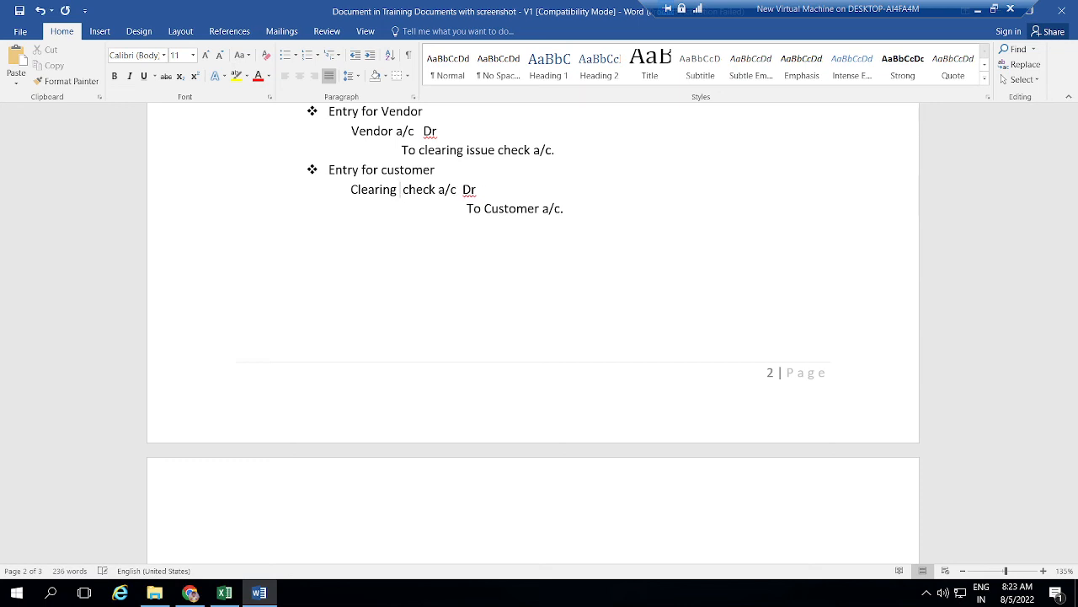
{"action": "type", "text": "Rec"}
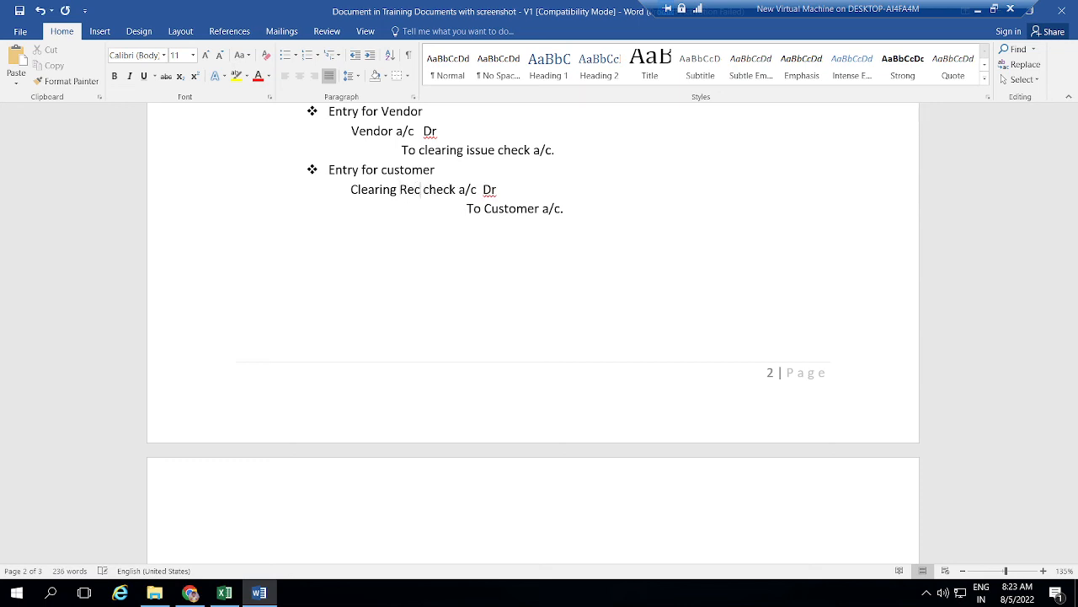
{"action": "type", "text": "eived"}
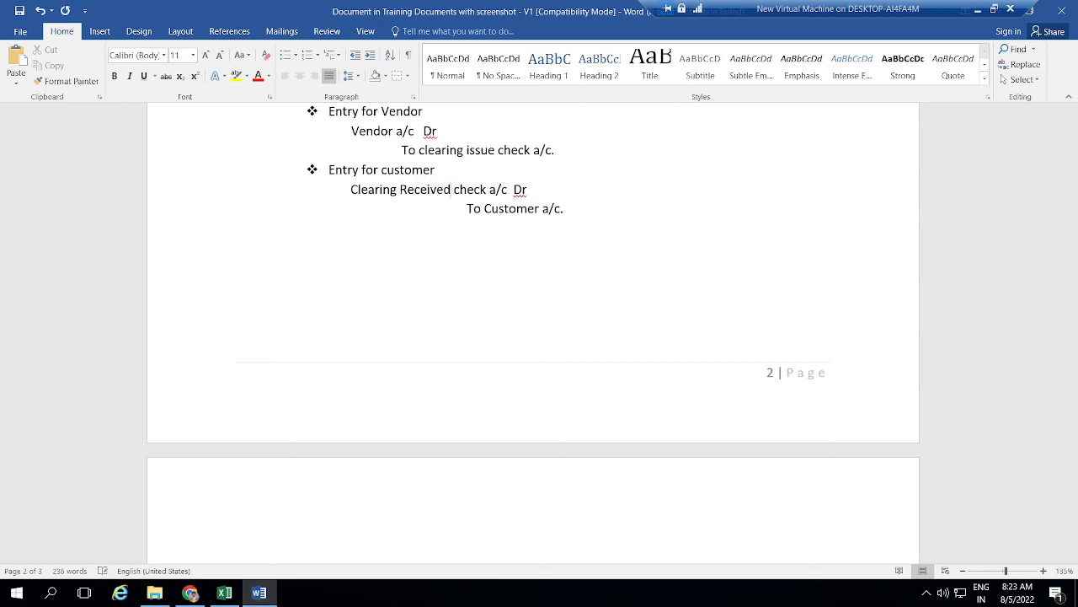
{"action": "left_click", "coordinate": [588, 273]}
{"action": "type", "text": "s"}
Step: Return to Step 4 and check the Bank a/c Dr line of the customer settlement entry
{"action": "scroll", "coordinate": [585, 273], "scroll_direction": "down", "scroll_amount": 5}
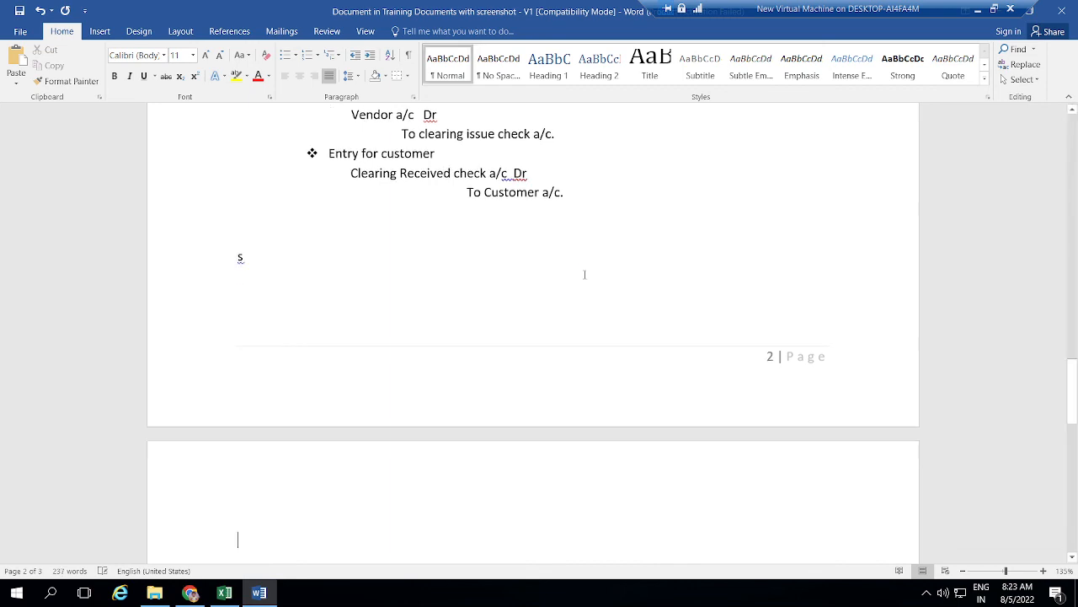
{"action": "scroll", "coordinate": [585, 279], "scroll_direction": "down", "scroll_amount": 3}
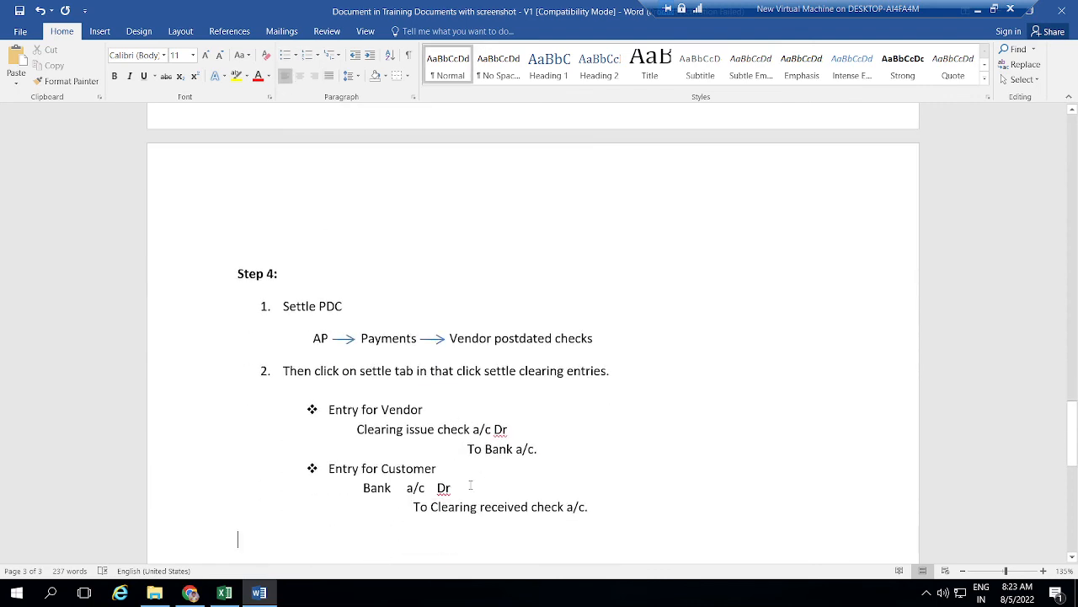
{"action": "left_click", "coordinate": [485, 487]}
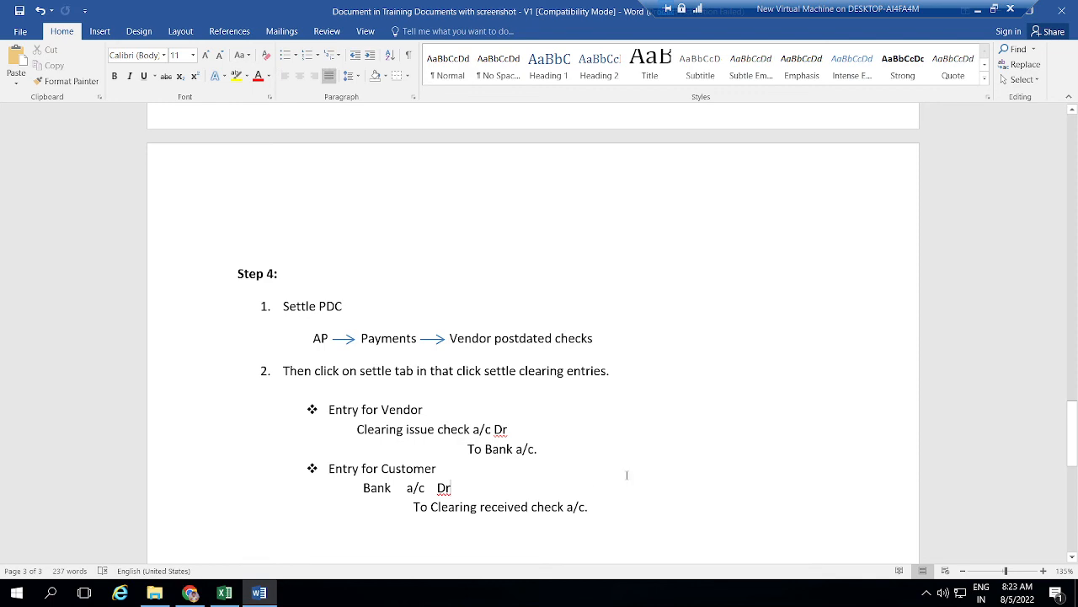